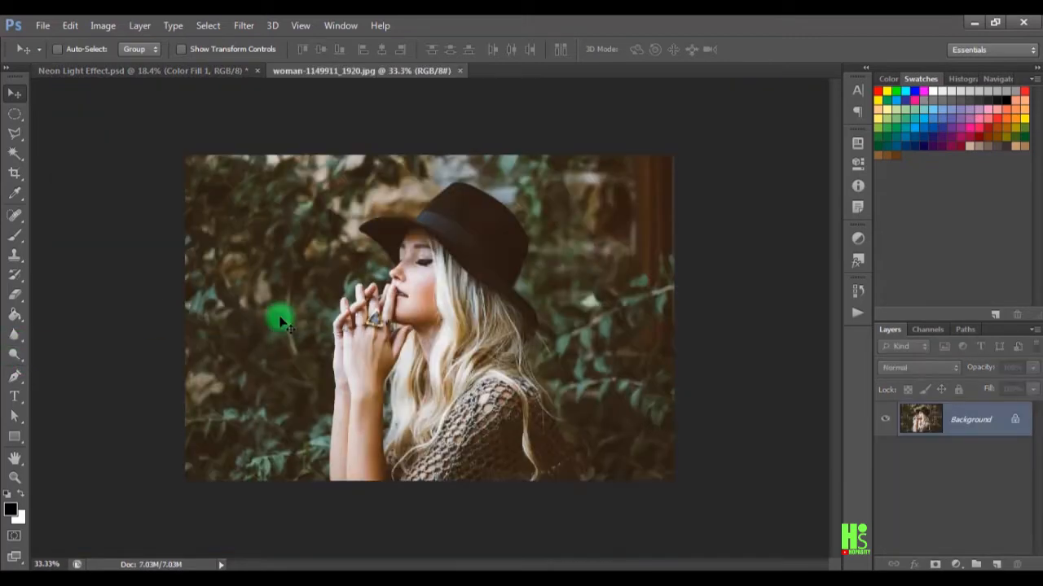
# - Unlock the Background as an editable layer and set the Pen tool to Path mode
pyautogui.hotkey('ctrl', '+')
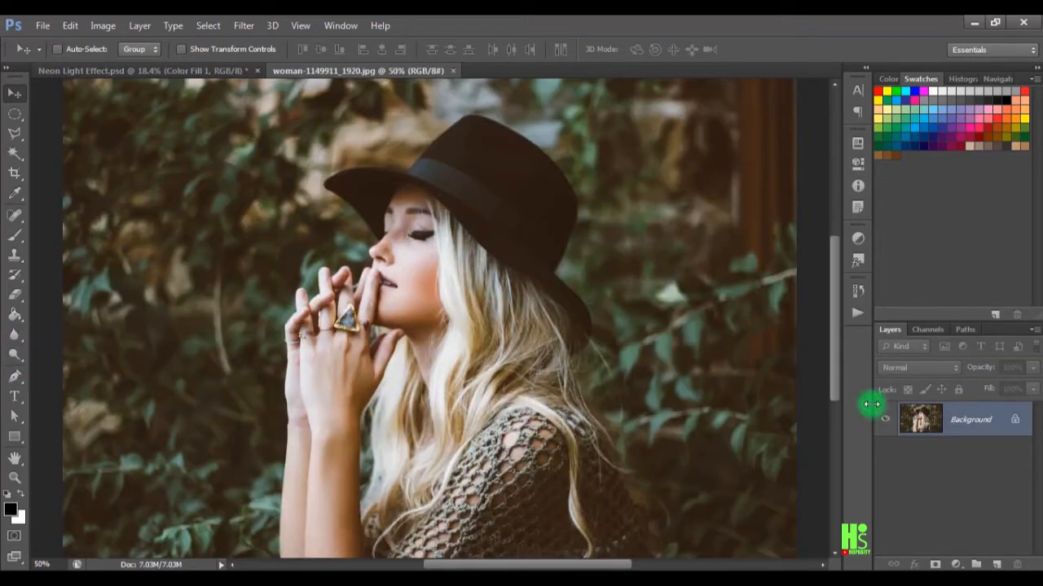
pyautogui.keyDown('alt'); pyautogui.doubleClick(920, 424); pyautogui.keyUp('alt')
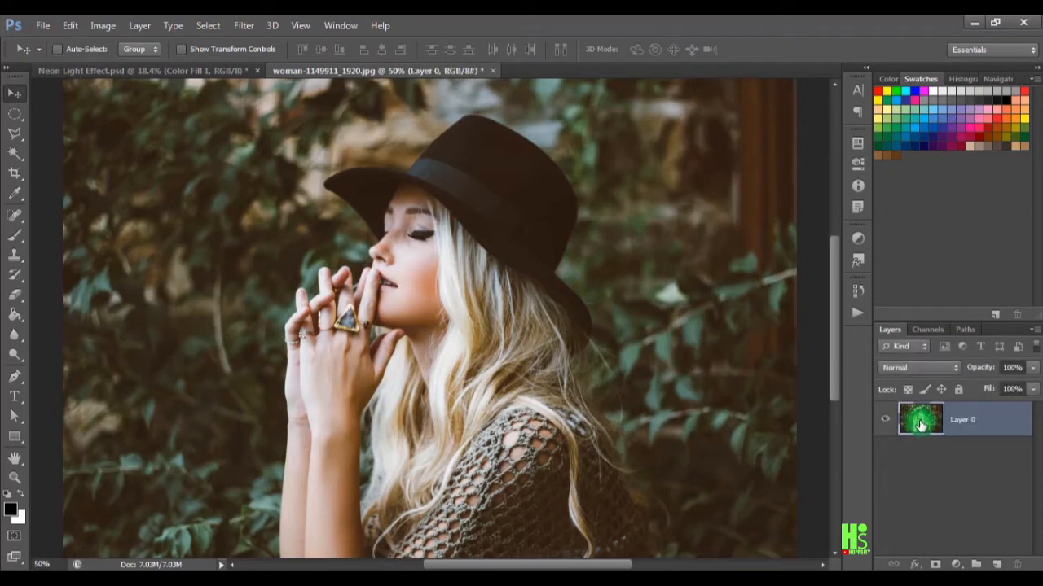
pyautogui.hotkey('ctrl', '+')
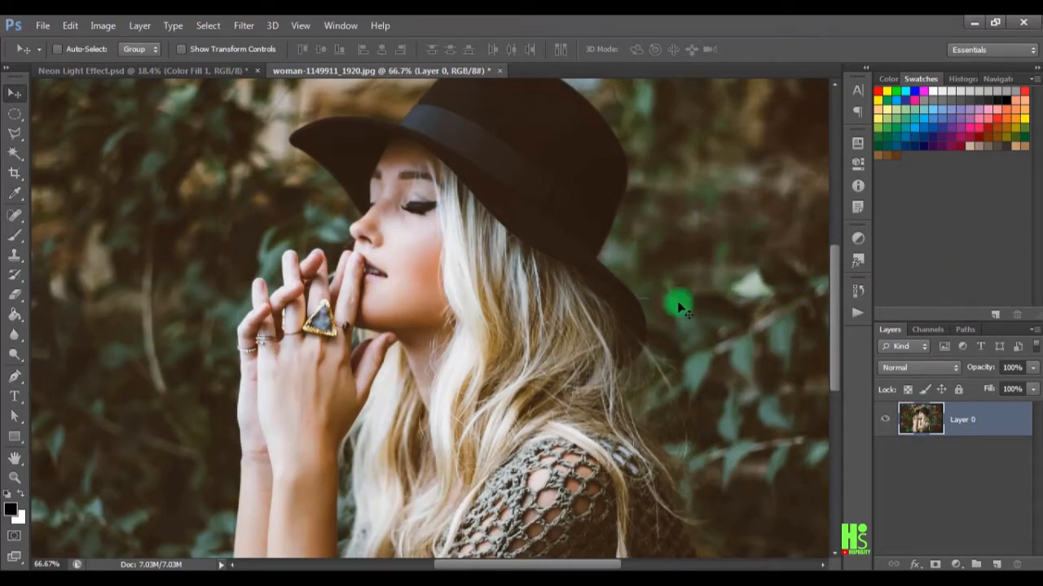
pyautogui.moveTo(619, 273); pyautogui.dragTo(615, 375)
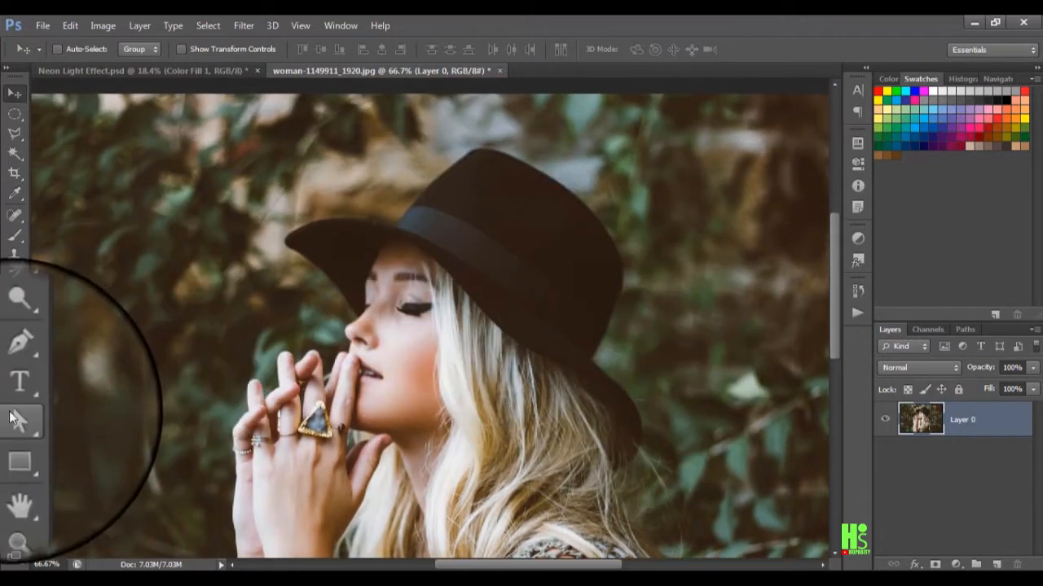
pyautogui.click(15, 376)
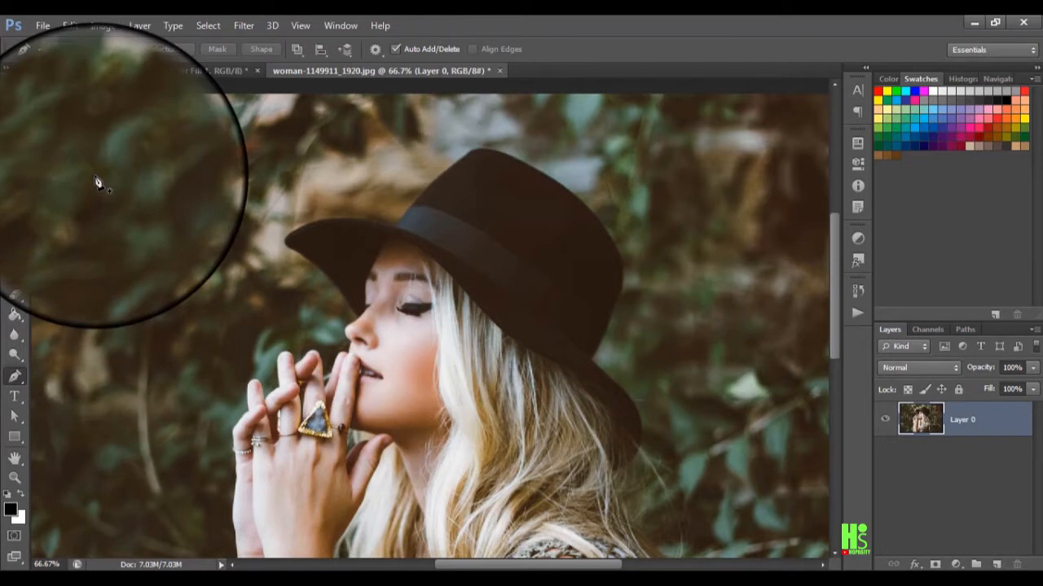
pyautogui.click(78, 51)
pyautogui.click(77, 81)
# - Start a path at the front tip of the hat brim and trace the upper brim and crown
pyautogui.click(302, 245)
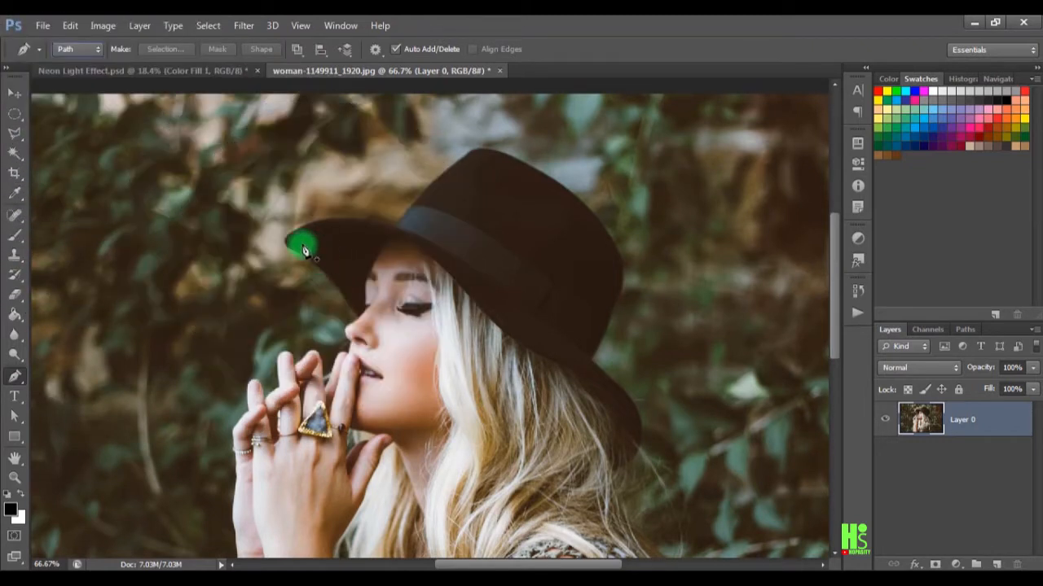
pyautogui.click(393, 227)
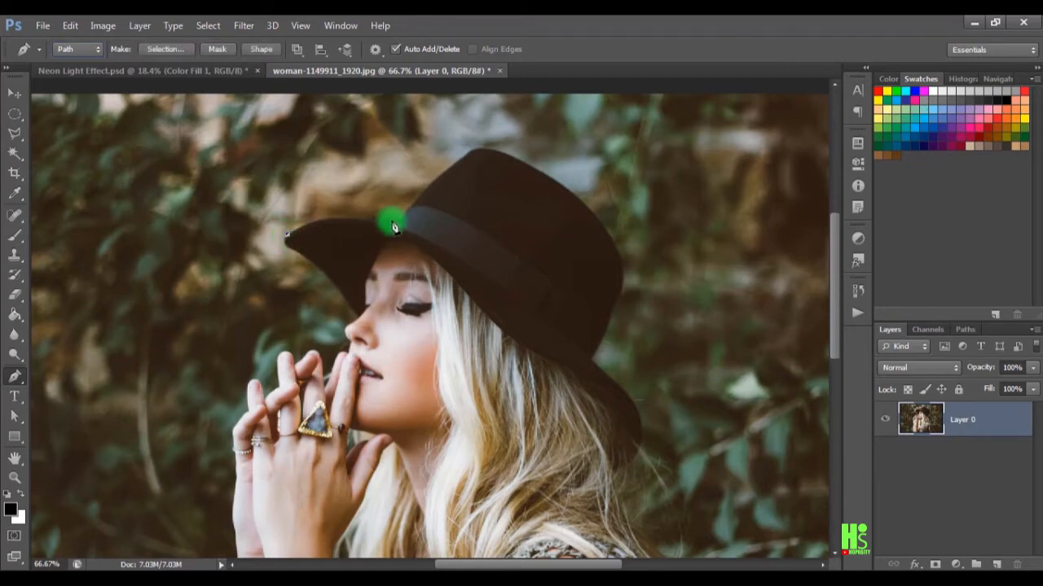
pyautogui.moveTo(394, 232)
pyautogui.mouseDown()
pyautogui.moveTo(439, 258)
pyautogui.moveTo(408, 234)
pyautogui.mouseUp()
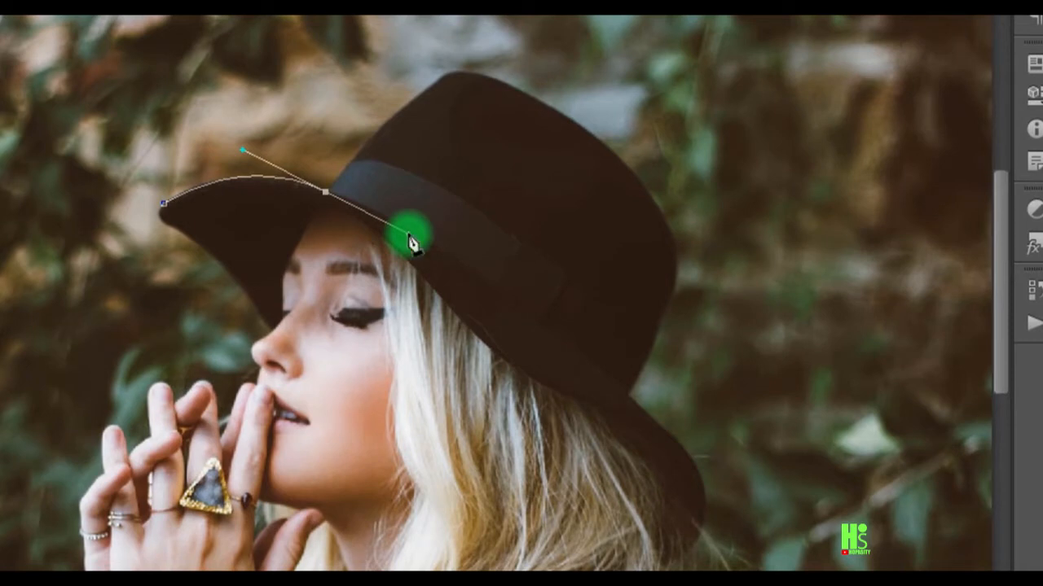
pyautogui.keyDown('alt'); pyautogui.click(325, 194); pyautogui.keyUp('alt')
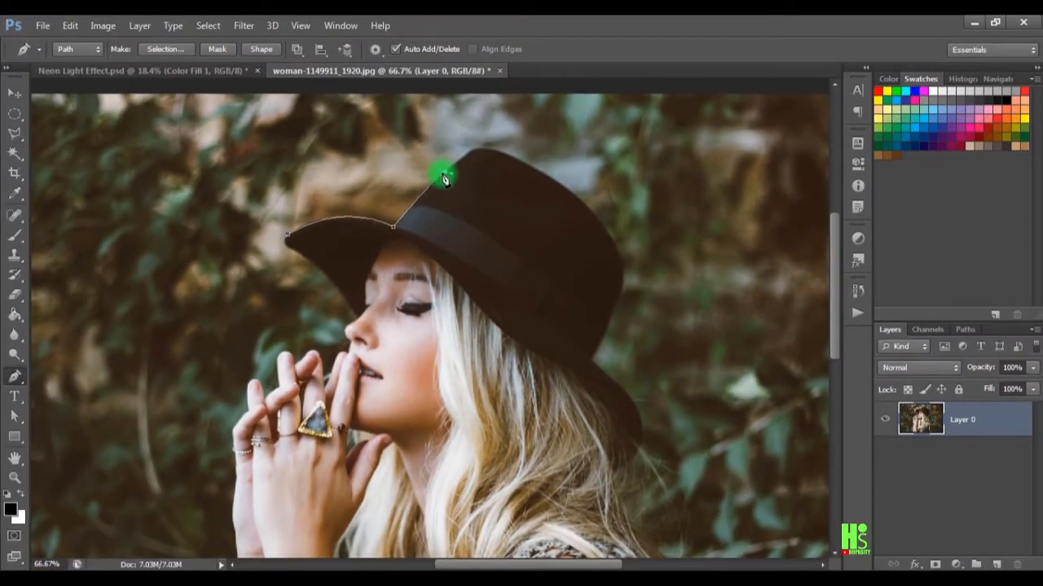
pyautogui.moveTo(578, 200); pyautogui.dragTo(654, 263)
pyautogui.keyDown('alt'); pyautogui.click(579, 199); pyautogui.keyUp('alt')
pyautogui.keyDown('alt'); pyautogui.click(619, 299); pyautogui.keyUp('alt')
pyautogui.moveTo(620, 299); pyautogui.dragTo(643, 241)
pyautogui.click(615, 259)
# - Continue the path around the rear brim, then along the hair and back to the photo's lower edge
pyautogui.moveTo(666, 333); pyautogui.dragTo(615, 378)
pyautogui.keyDown('alt'); pyautogui.click(666, 333); pyautogui.keyUp('alt')
pyautogui.keyDown('alt'); pyautogui.click(638, 373); pyautogui.keyUp('alt')
pyautogui.click(643, 417)
pyautogui.moveTo(690, 497); pyautogui.dragTo(649, 391)
pyautogui.keyDown('alt'); pyautogui.click(655, 341); pyautogui.keyUp('alt')
pyautogui.click(674, 383)
pyautogui.click(703, 463)
# - Trace the outer edge of the raised forearm and hand up to the bent little finger
pyautogui.click(205, 465)
pyautogui.moveTo(209, 359)
pyautogui.mouseDown()
pyautogui.moveTo(218, 271)
pyautogui.moveTo(212, 338)
pyautogui.mouseUp()
pyautogui.keyDown('alt'); pyautogui.click(208, 359); pyautogui.keyUp('alt')
pyautogui.moveTo(215, 209); pyautogui.dragTo(218, 376)
pyautogui.keyDown('alt'); pyautogui.click(215, 208); pyautogui.keyUp('alt')
pyautogui.hotkey('ctrl', '+')
pyautogui.hotkey('ctrl', '+')
pyautogui.moveTo(219, 333); pyautogui.dragTo(674, 365)
pyautogui.click(247, 418)
pyautogui.click(241, 383)
pyautogui.click(239, 370)
pyautogui.click(236, 311)
pyautogui.click(265, 274)
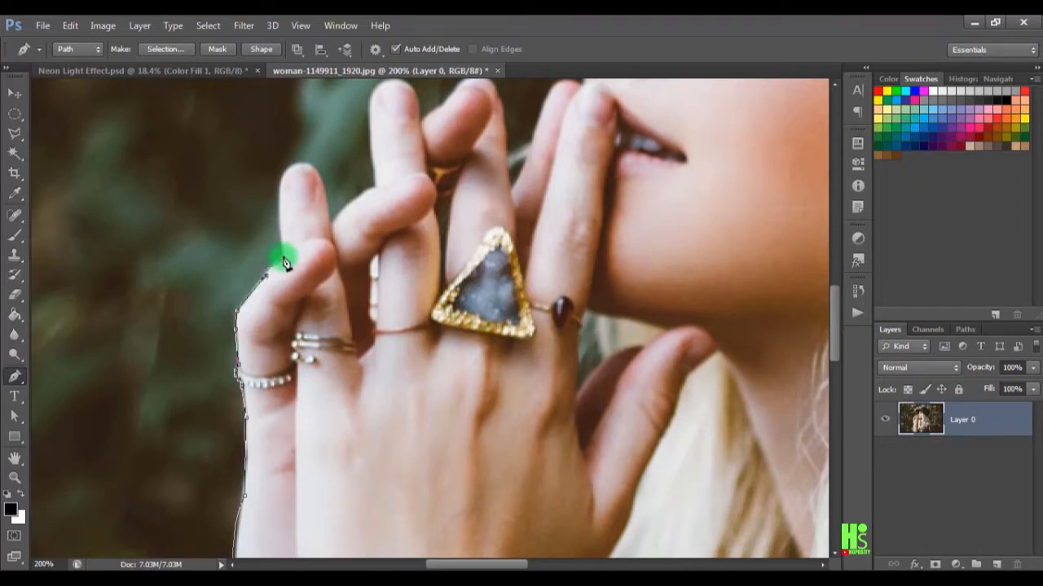
# - Continue the path around the raised fingertips to the gap before the fingers touching the lips
pyautogui.keyDown('alt'); pyautogui.click(331, 222); pyautogui.keyUp('alt')
pyautogui.moveTo(375, 187); pyautogui.dragTo(402, 360)
pyautogui.click(361, 306)
pyautogui.click(361, 281)
pyautogui.moveTo(407, 273); pyautogui.dragTo(408, 311)
pyautogui.keyDown('alt'); pyautogui.click(406, 273); pyautogui.keyUp('alt')
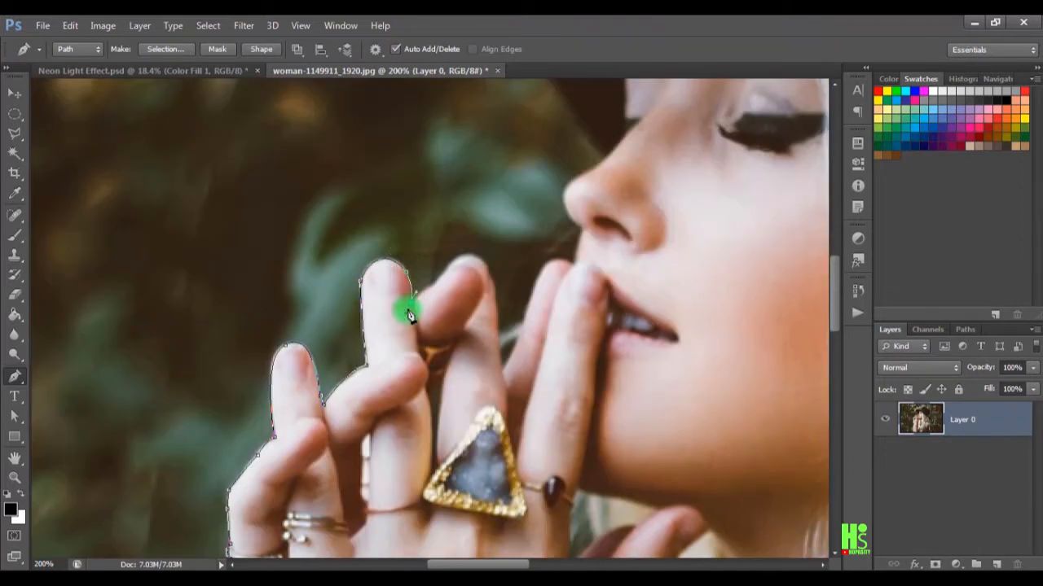
pyautogui.click(433, 287)
pyautogui.moveTo(468, 255); pyautogui.dragTo(481, 262)
pyautogui.moveTo(499, 333); pyautogui.dragTo(501, 368)
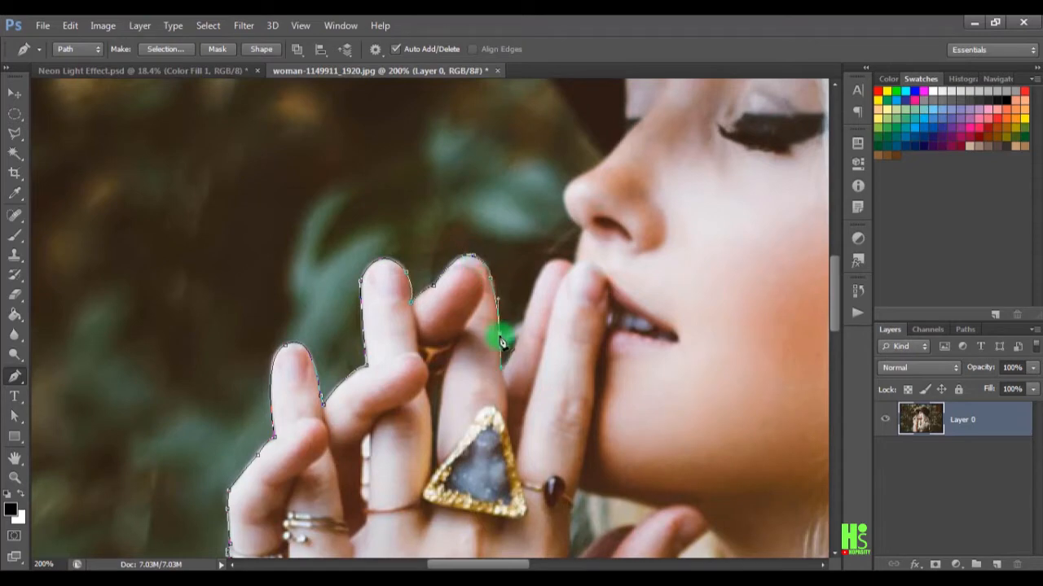
# - Trace the remaining fingers, the nose and face profile, and the brim's underside to close the path
pyautogui.click(524, 322)
pyautogui.click(584, 228)
pyautogui.moveTo(681, 289); pyautogui.dragTo(543, 467)
pyautogui.moveTo(429, 364); pyautogui.dragTo(473, 476)
pyautogui.click(463, 336)
pyautogui.click(294, 284)
pyautogui.moveTo(294, 284); pyautogui.dragTo(246, 275)
pyautogui.keyDown('alt'); pyautogui.click(297, 283); pyautogui.keyUp('alt')
pyautogui.moveTo(262, 228); pyautogui.dragTo(304, 207)
# - Add a small closed subpath around the background gap between the fingers and thumb below the chin
pyautogui.hotkey('ctrl', '-')
pyautogui.hotkey('ctrl', '-')
pyautogui.moveTo(406, 342); pyautogui.dragTo(385, 112)
pyautogui.hotkey('ctrl', '+')
pyautogui.hotkey('ctrl', '+')
pyautogui.click(382, 103)
pyautogui.moveTo(372, 184); pyautogui.dragTo(383, 215)
pyautogui.moveTo(382, 103); pyautogui.dragTo(367, 79)
# - Add a closed subpath around the background gap between the inner forearm and the hair
pyautogui.moveTo(550, 365); pyautogui.dragTo(588, 131)
pyautogui.moveTo(574, 387); pyautogui.dragTo(597, 205)
pyautogui.click(395, 497)
pyautogui.moveTo(461, 404); pyautogui.dragTo(484, 404)
pyautogui.scroll(2, 464, 342)
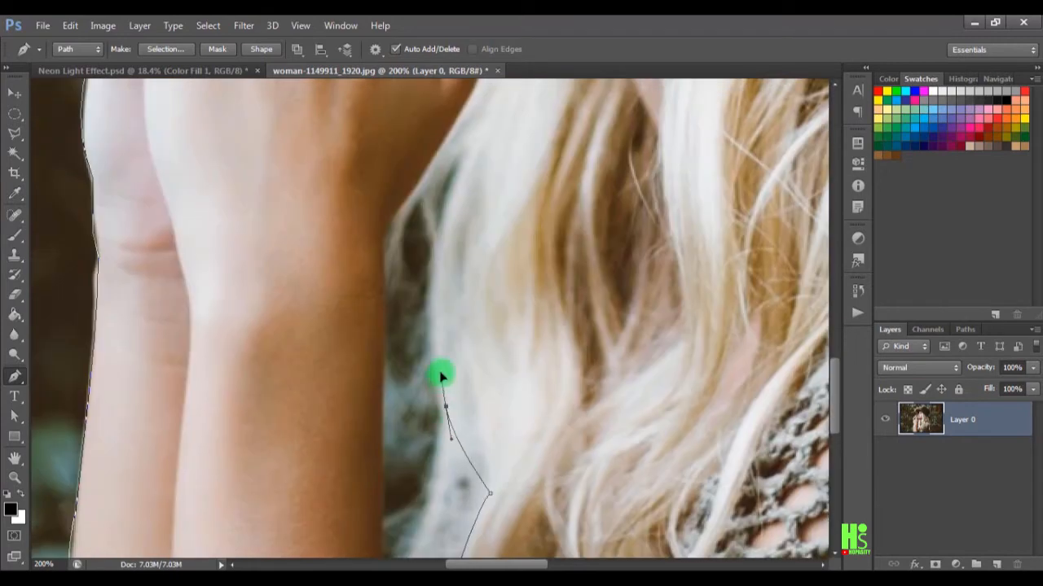
pyautogui.moveTo(456, 174); pyautogui.dragTo(518, 96)
pyautogui.scroll(5, 454, 396)
pyautogui.scroll(-7, 454, 397)
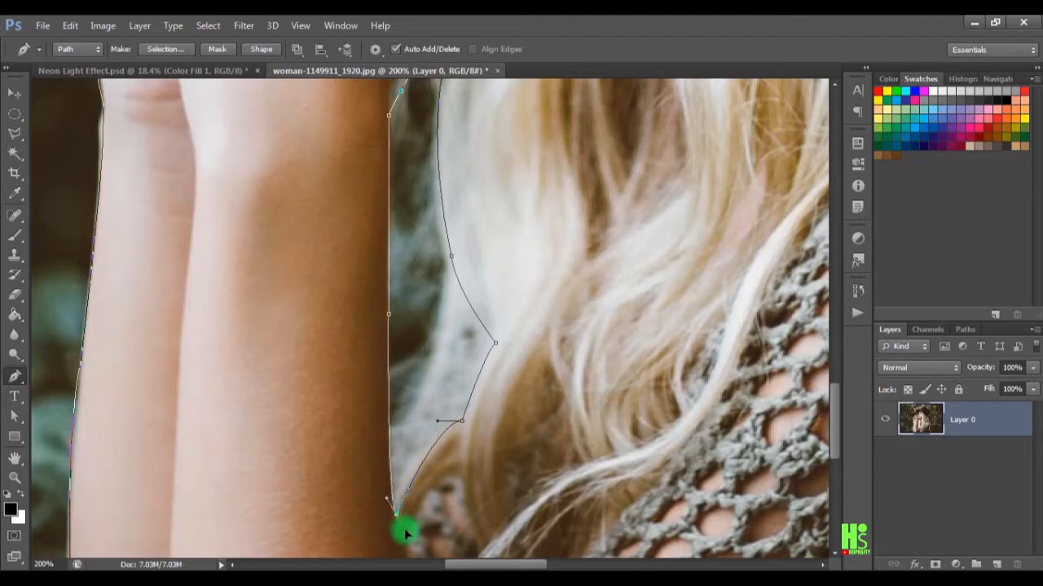
pyautogui.click(395, 511)
# - Convert the path into a new anti-aliased selection with a 1-pixel feather radius
pyautogui.hotkey('ctrl', '-')
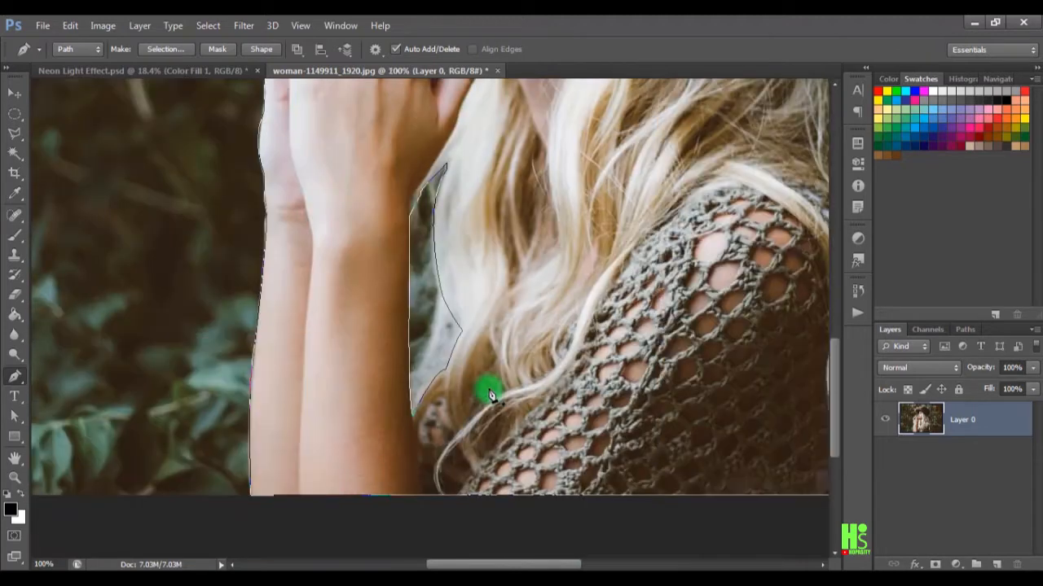
pyautogui.hotkey('ctrl', '-')
pyautogui.moveTo(693, 298); pyautogui.dragTo(579, 486)
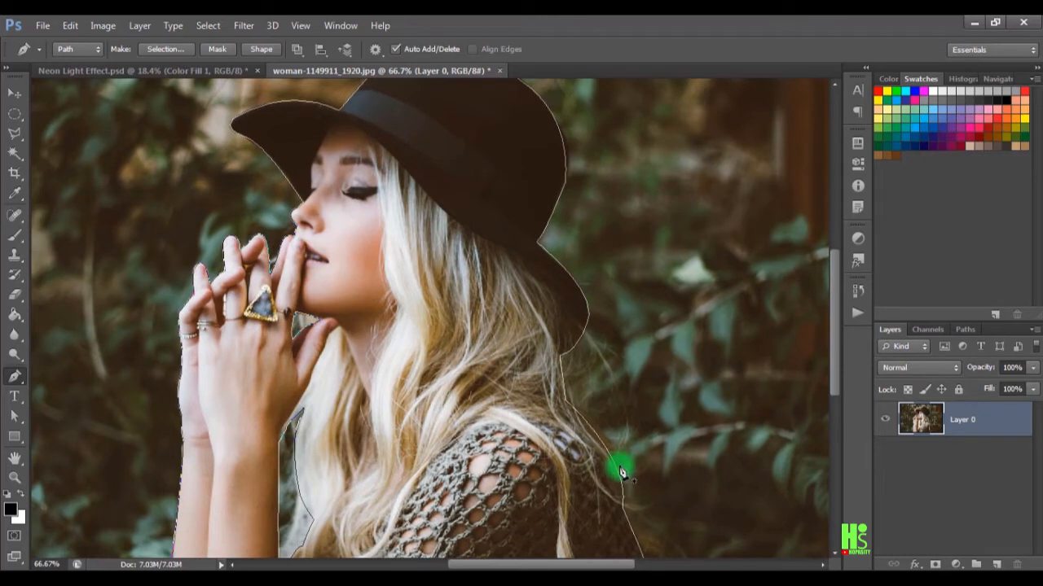
pyautogui.rightClick(618, 472)
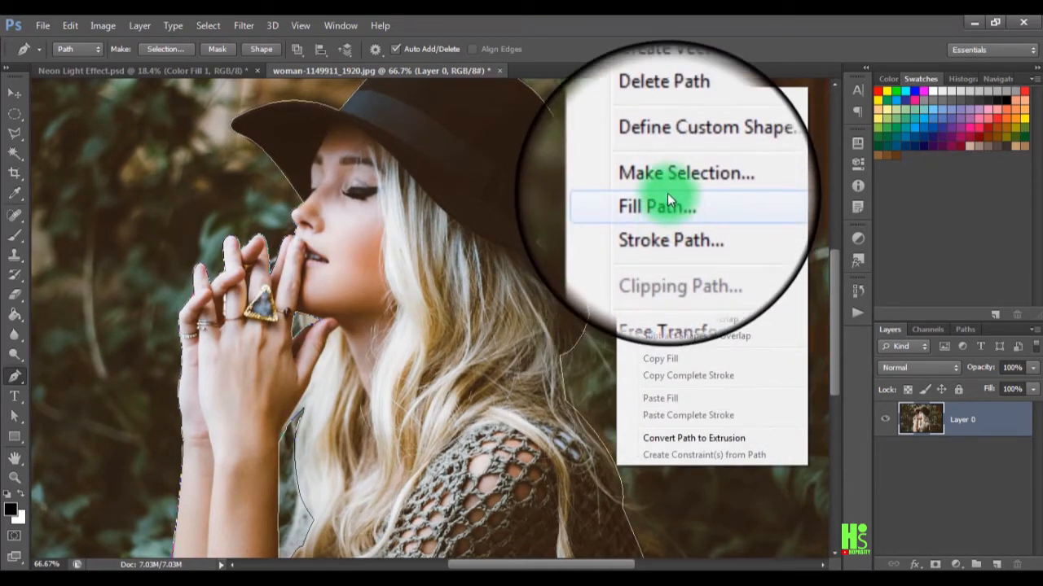
pyautogui.click(665, 185)
pyautogui.click(179, 48)
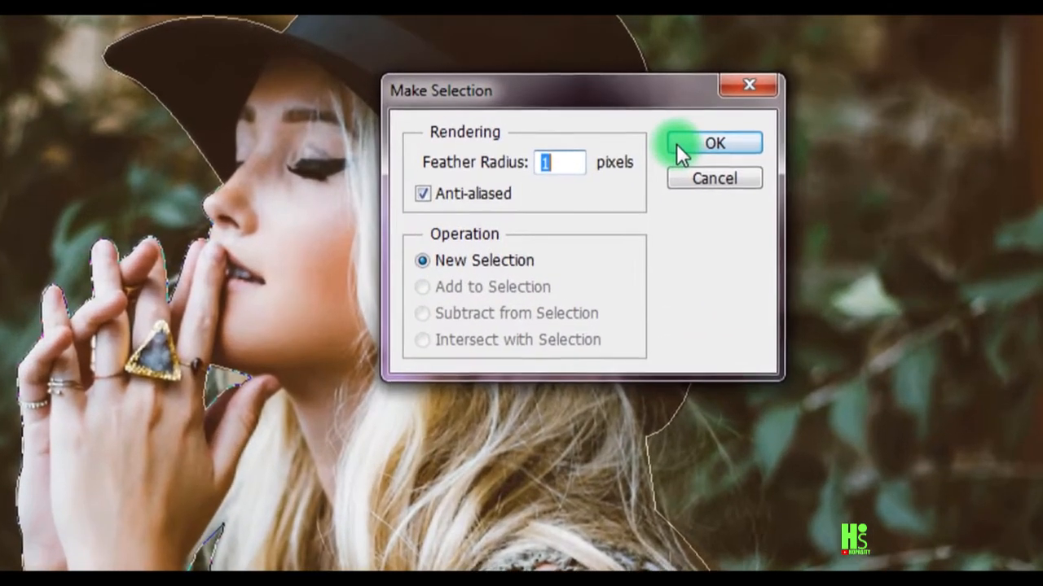
pyautogui.click(676, 143)
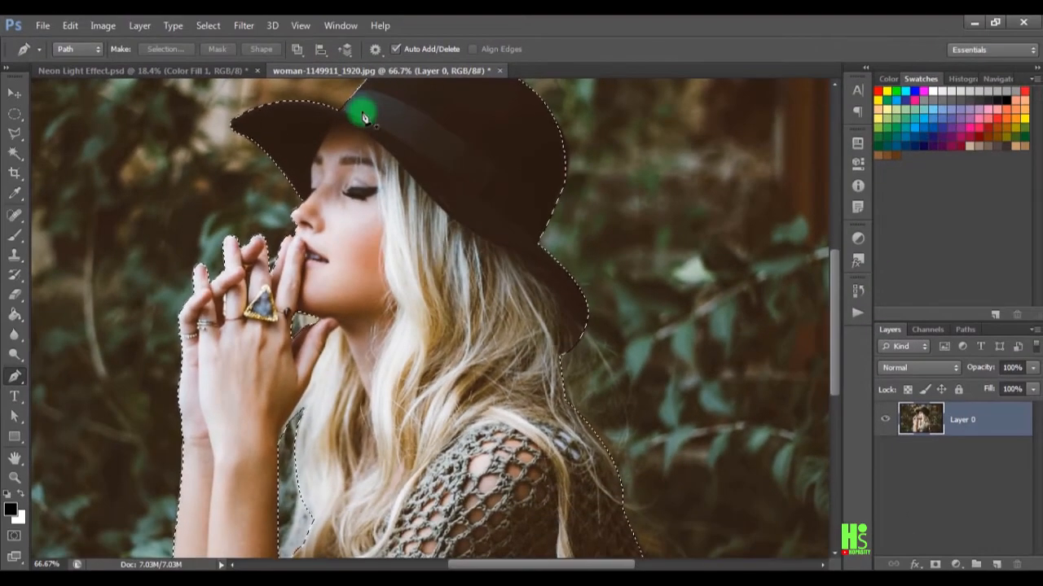
# - Open Refine Edge for the selection and enable Smart Radius
pyautogui.click(208, 25)
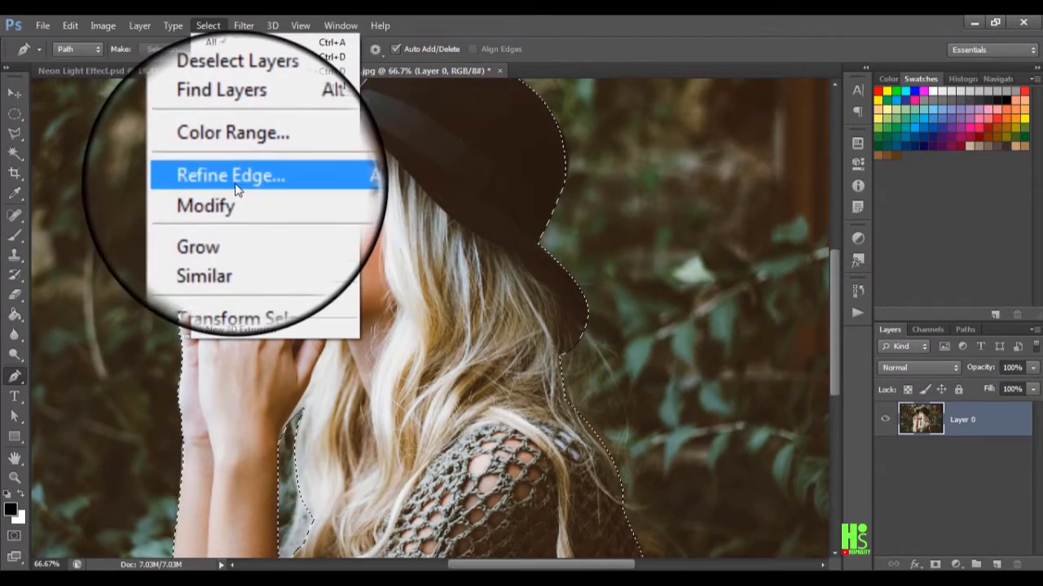
pyautogui.click(243, 184)
pyautogui.moveTo(350, 129); pyautogui.dragTo(762, 93)
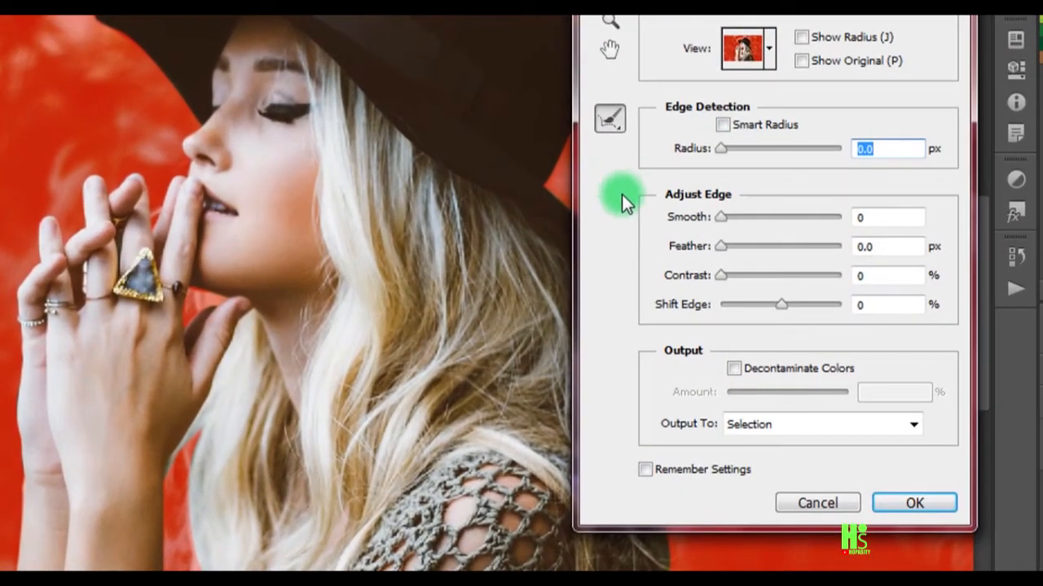
pyautogui.moveTo(349, 221); pyautogui.dragTo(351, 53)
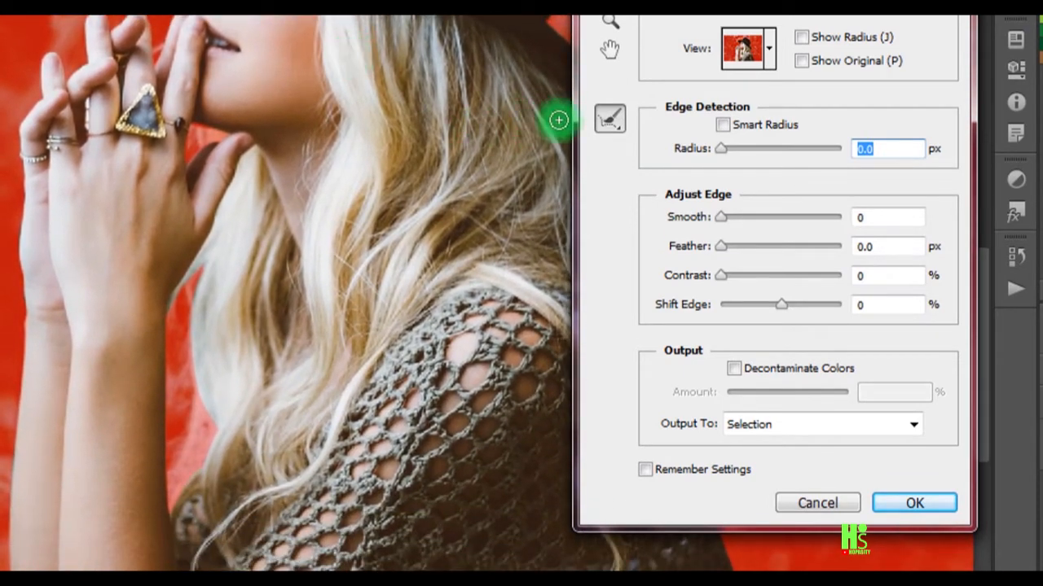
pyautogui.click(725, 125)
pyautogui.click(725, 125)
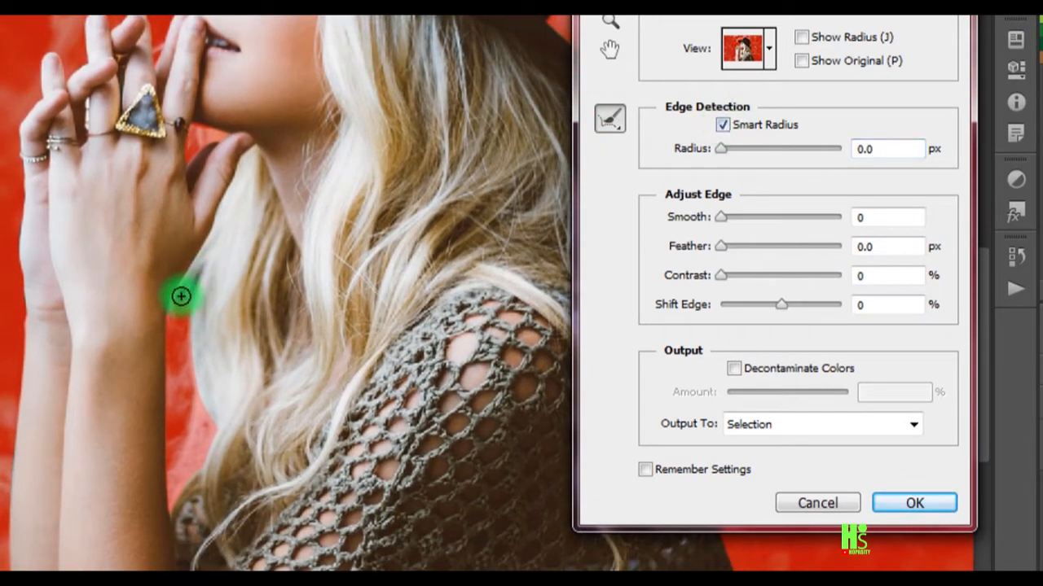
# - Brush over the hair edge beside the forearm and apply the refinement with output to Selection
pyautogui.moveTo(178, 304)
pyautogui.mouseDown()
pyautogui.moveTo(193, 312)
pyautogui.moveTo(207, 405)
pyautogui.moveTo(204, 463)
pyautogui.moveTo(174, 497)
pyautogui.mouseUp()
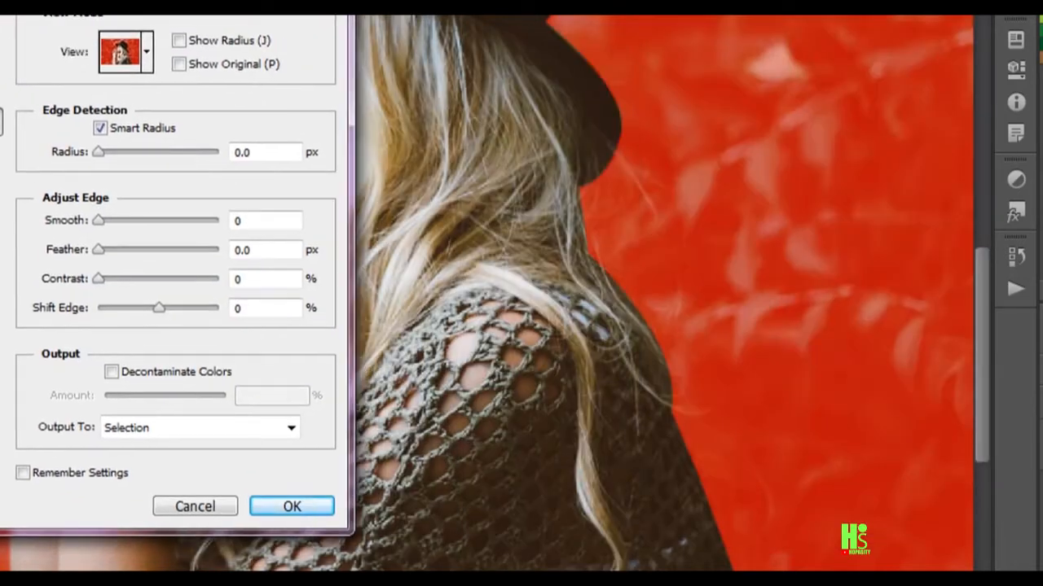
pyautogui.moveTo(184, 3); pyautogui.dragTo(179, 1)
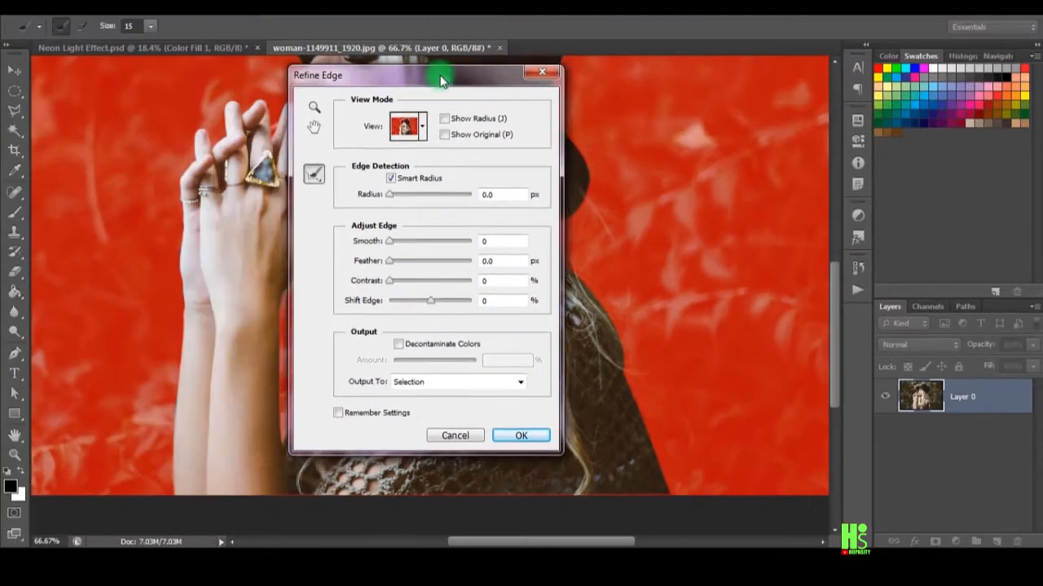
pyautogui.moveTo(438, 70); pyautogui.dragTo(689, 76)
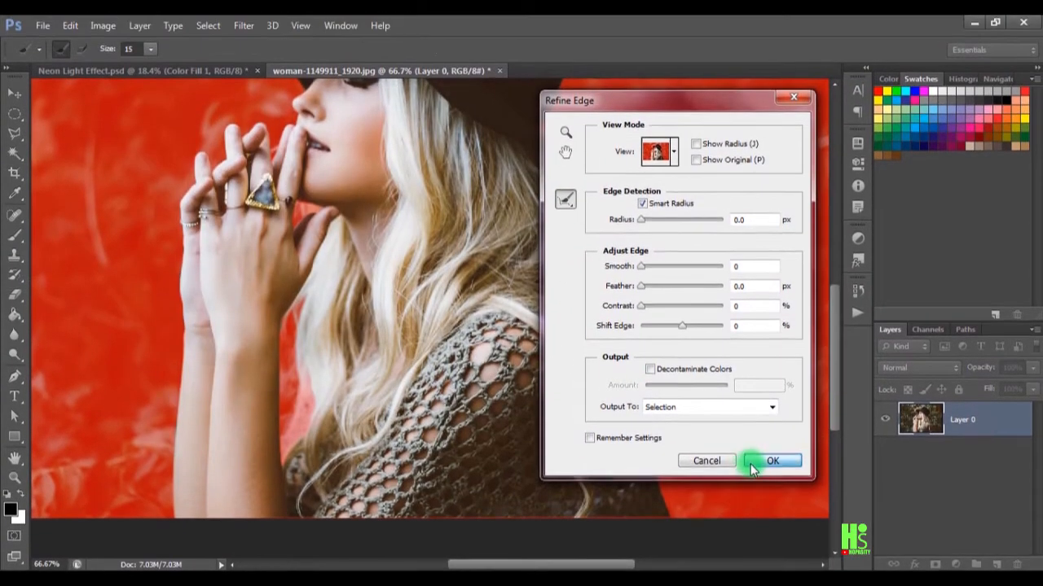
pyautogui.click(750, 440)
# - Copy the selected woman to a new layer and hide the original photo layer
pyautogui.hotkey('ctrl', 'j')
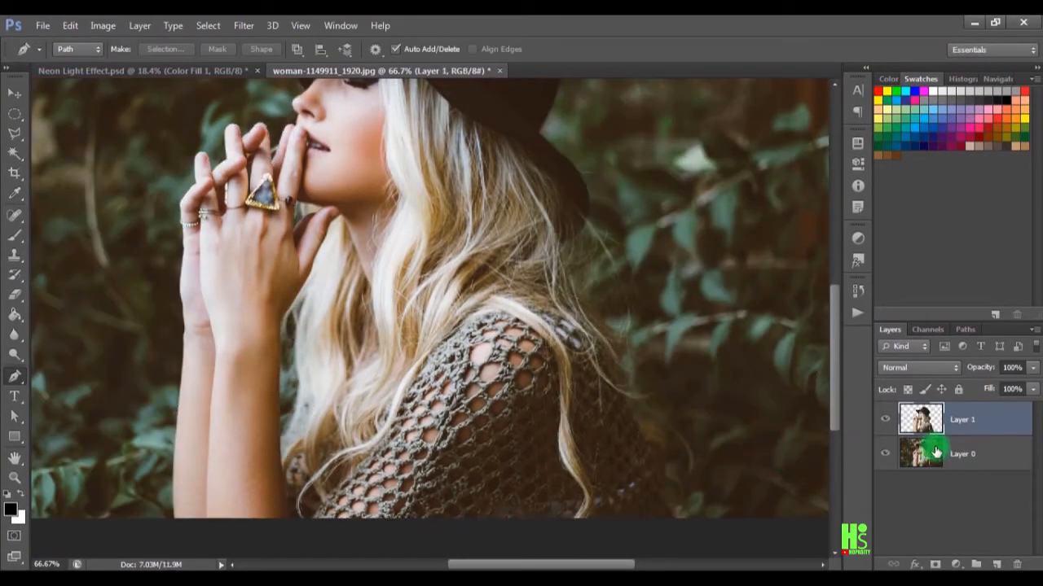
pyautogui.click(882, 455)
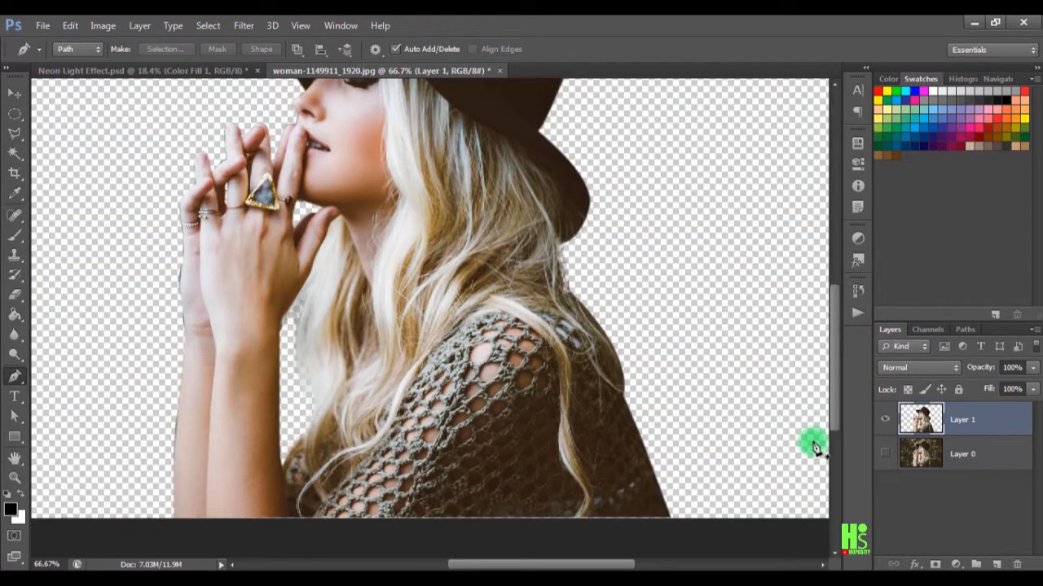
pyautogui.hotkey('ctrl', '-')
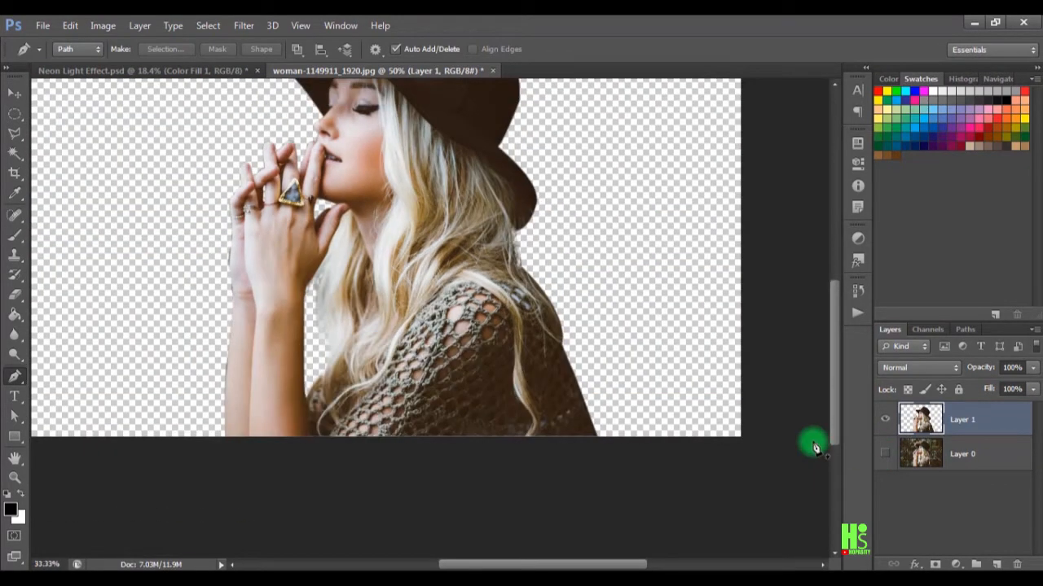
pyautogui.hotkey('ctrl', '-')
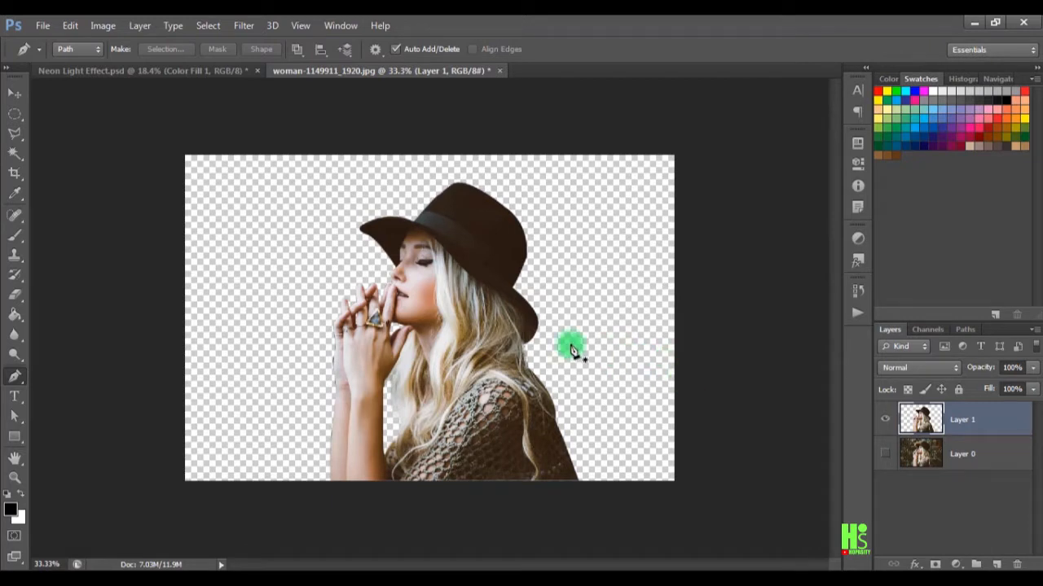
# - Shift the cutout slightly to the left and crop the canvas closely around the woman and her hat
pyautogui.press('v')
pyautogui.moveTo(435, 382)
pyautogui.mouseDown()
pyautogui.moveTo(423, 376)
pyautogui.moveTo(418, 391)
pyautogui.mouseUp()
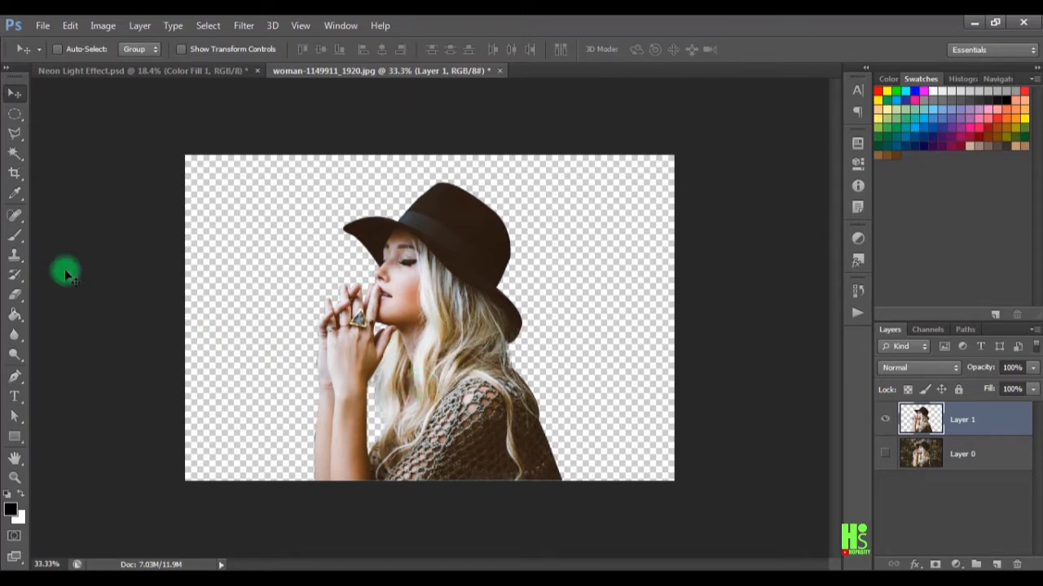
pyautogui.click(15, 173)
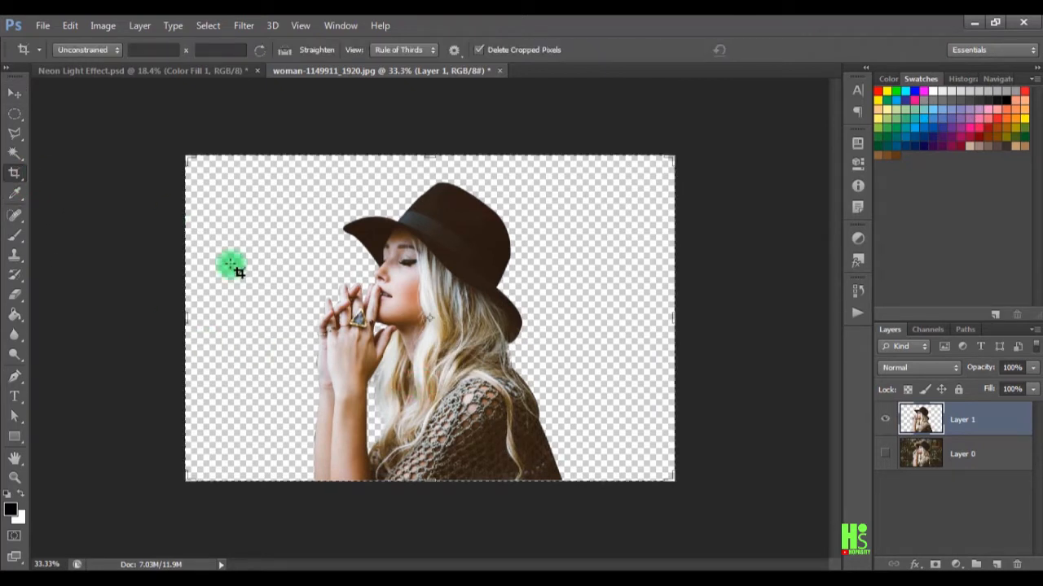
pyautogui.moveTo(184, 320); pyautogui.dragTo(249, 328)
pyautogui.moveTo(612, 317); pyautogui.dragTo(555, 316)
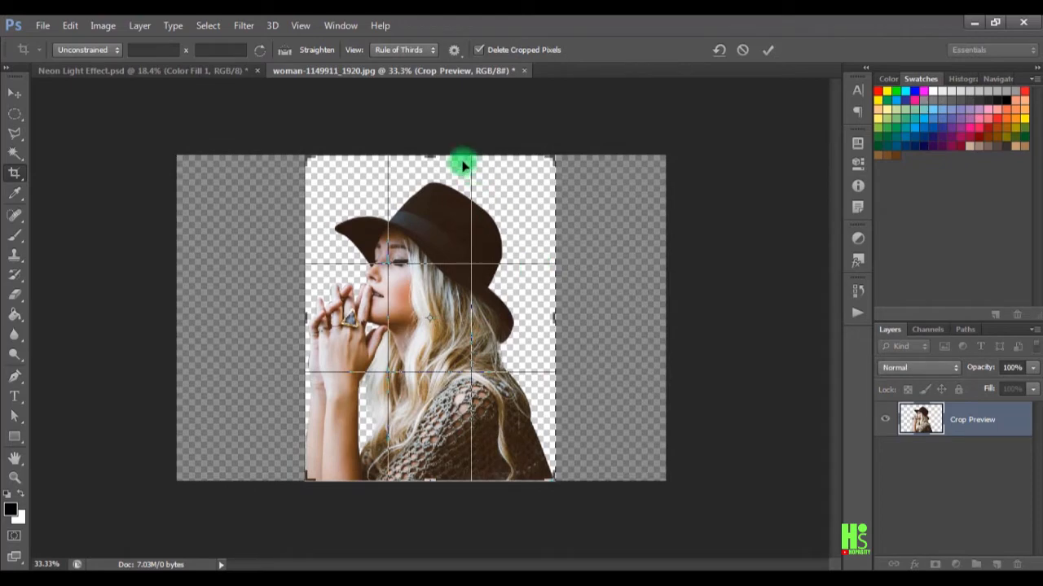
pyautogui.moveTo(436, 155)
pyautogui.mouseDown()
pyautogui.moveTo(447, 175)
pyautogui.moveTo(442, 167)
pyautogui.mouseUp()
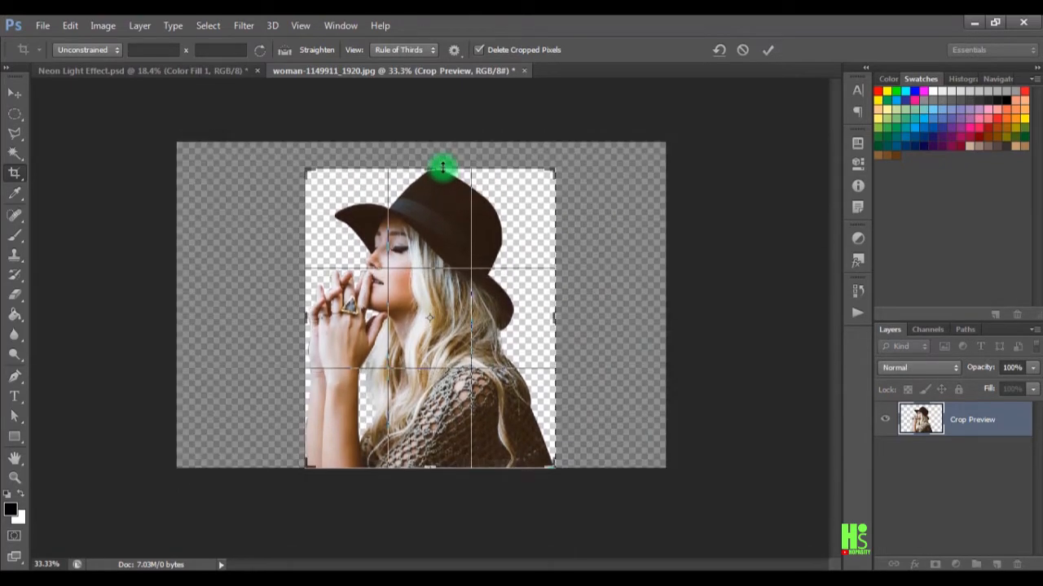
pyautogui.press('Return')
pyautogui.click(13, 96)
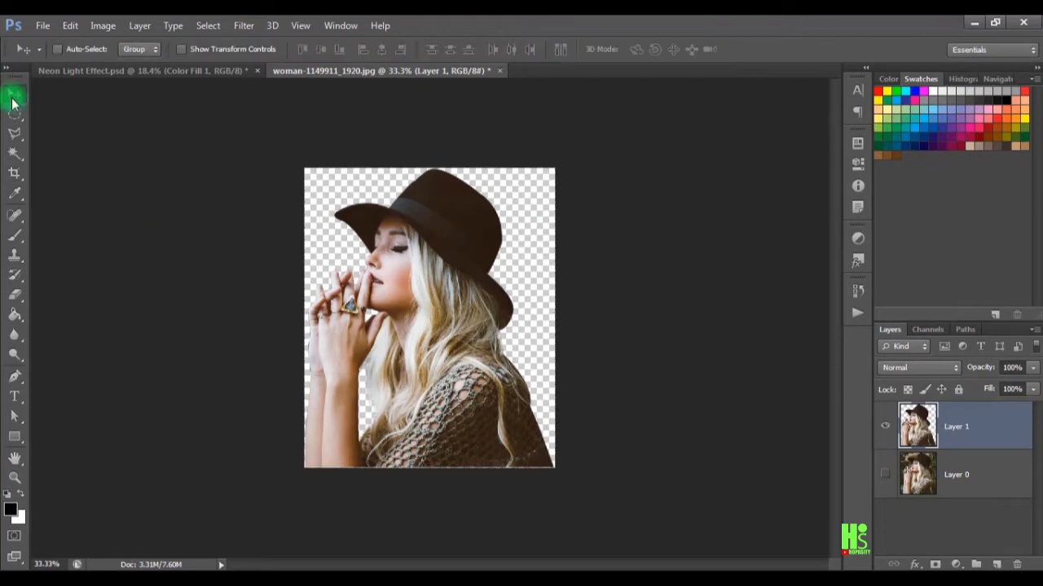
# - Create a new RGB document of 5333 by 3296 pixels at 300 pixels/inch
pyautogui.click(32, 25)
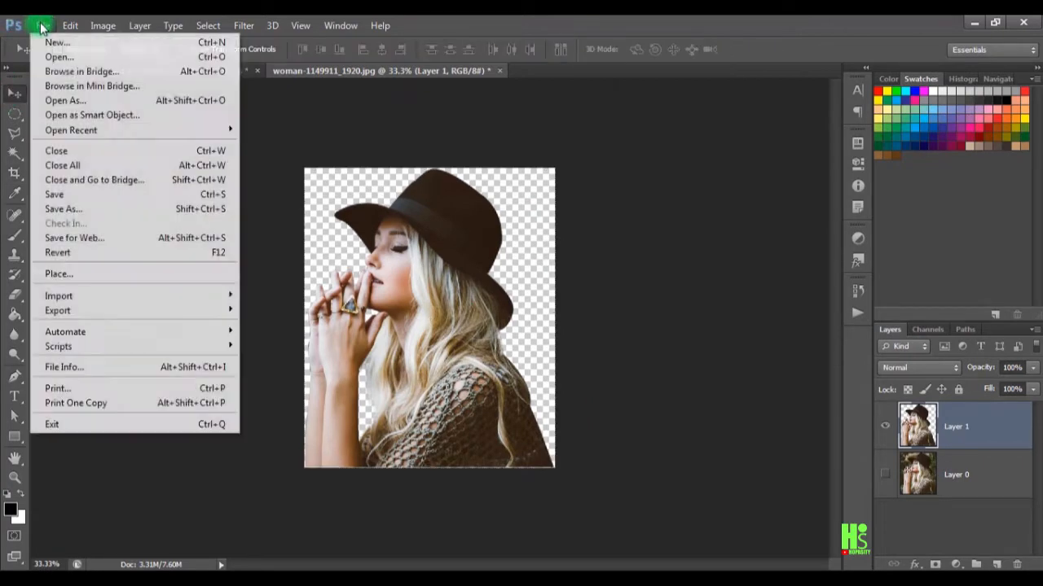
pyautogui.click(49, 54)
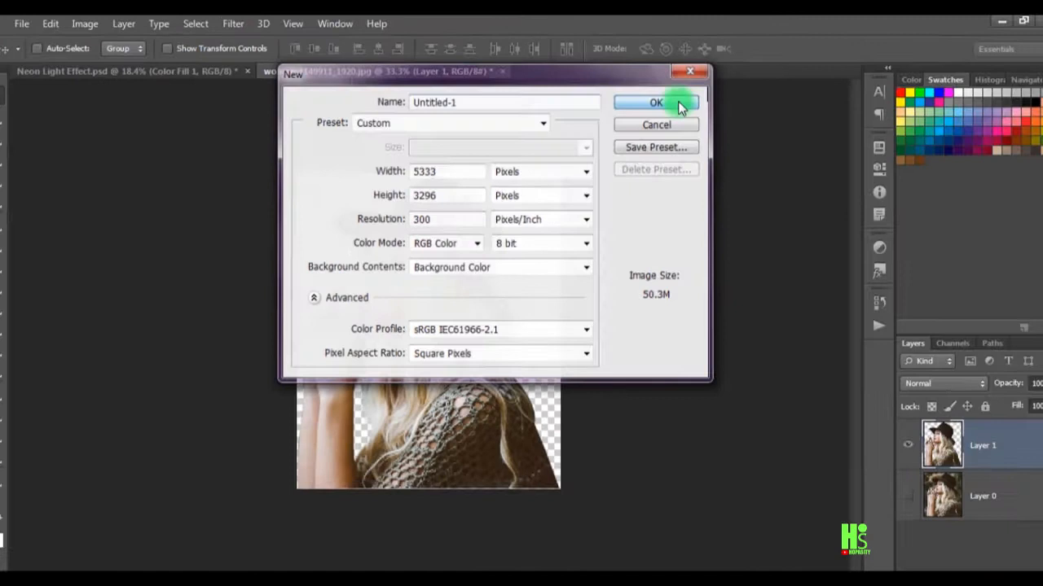
pyautogui.click(810, 127)
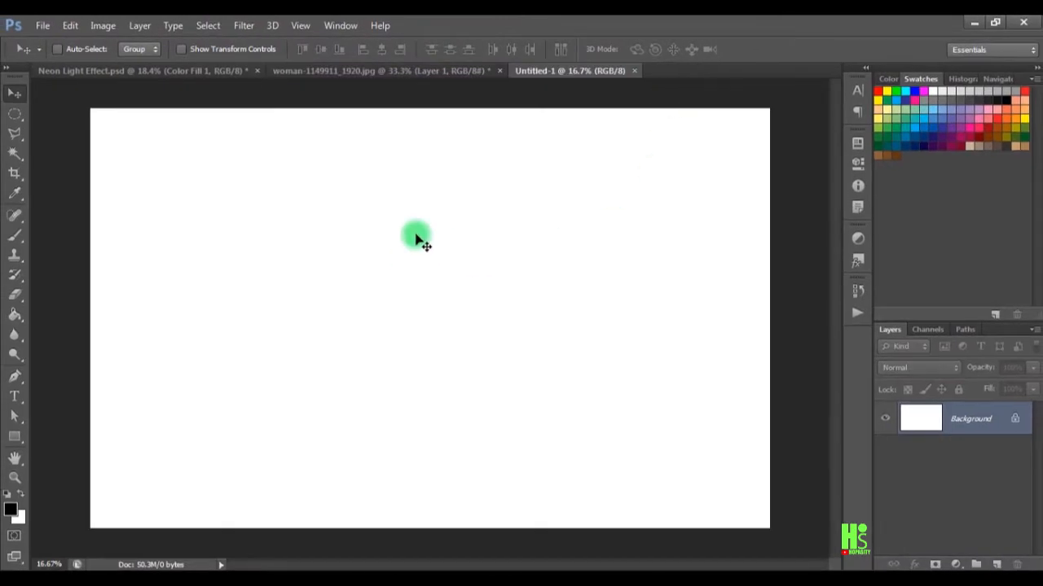
# - Bring the woman cutout from the photo document into the new blank document and place it near the canvas centre
pyautogui.click(340, 71)
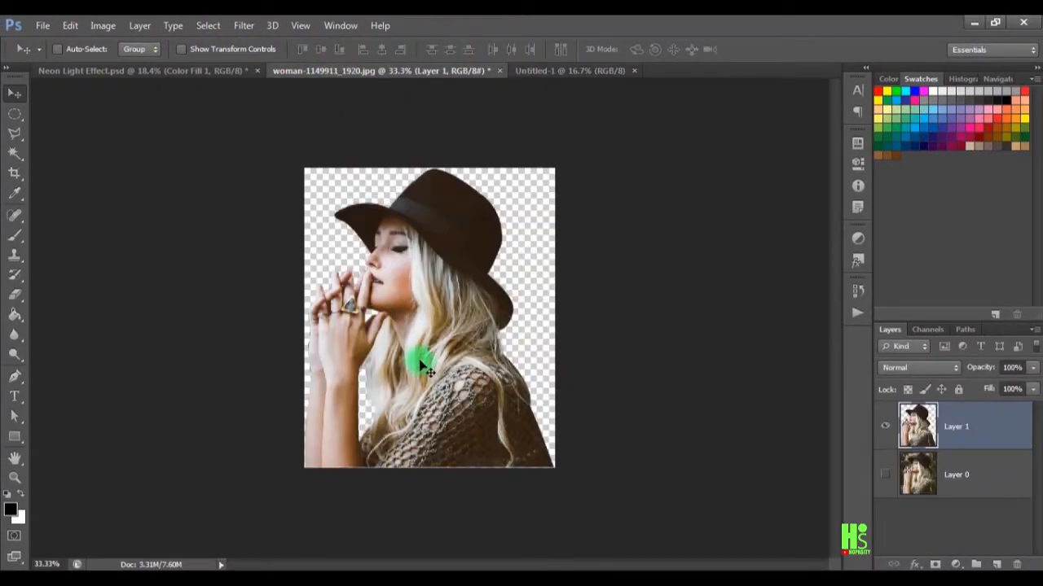
pyautogui.moveTo(451, 323); pyautogui.dragTo(578, 169)
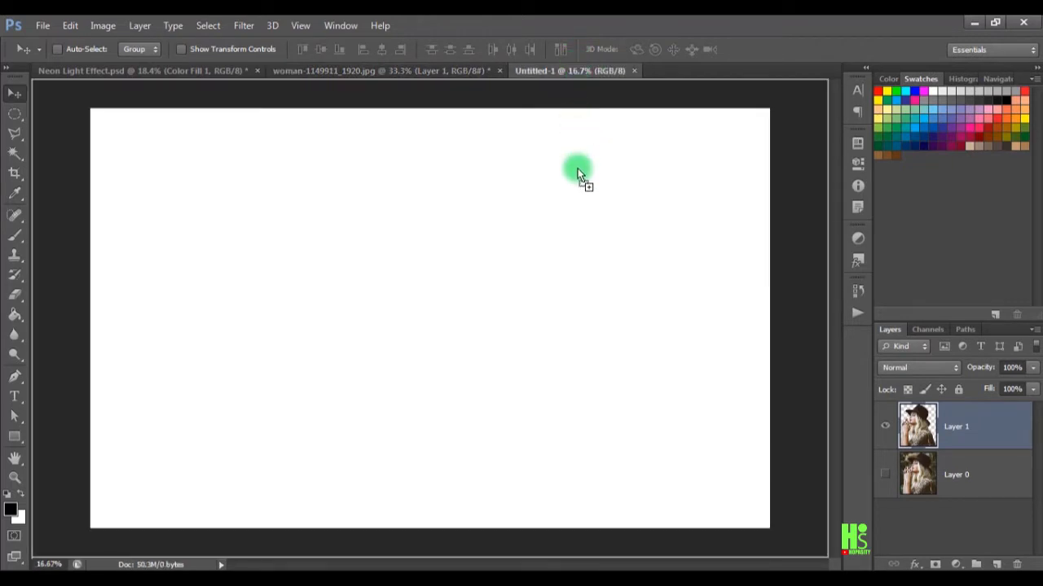
pyautogui.moveTo(492, 319); pyautogui.dragTo(442, 349)
# - Enlarge the woman cutout to nearly the full canvas height and position it centrally with its base on the bottom edge
pyautogui.hotkey('ctrl', 't')
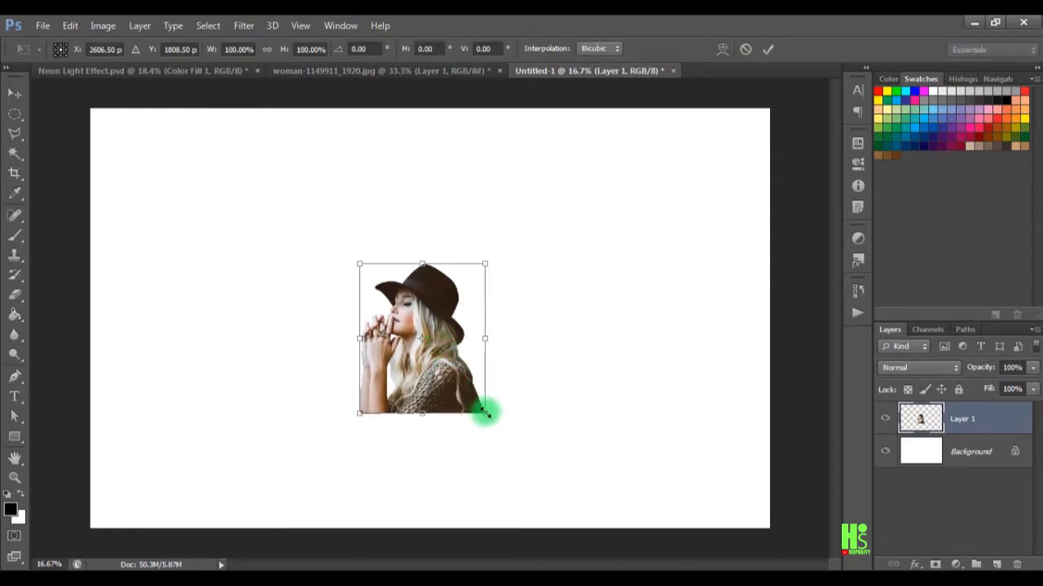
pyautogui.moveTo(485, 414); pyautogui.dragTo(601, 517)
pyautogui.press('Return')
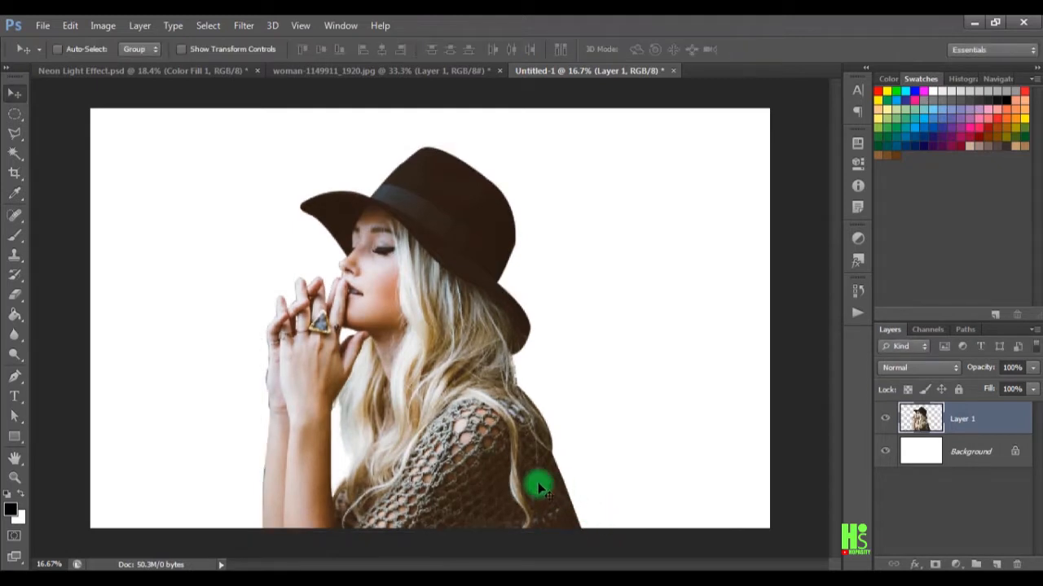
pyautogui.moveTo(500, 470); pyautogui.dragTo(515, 473)
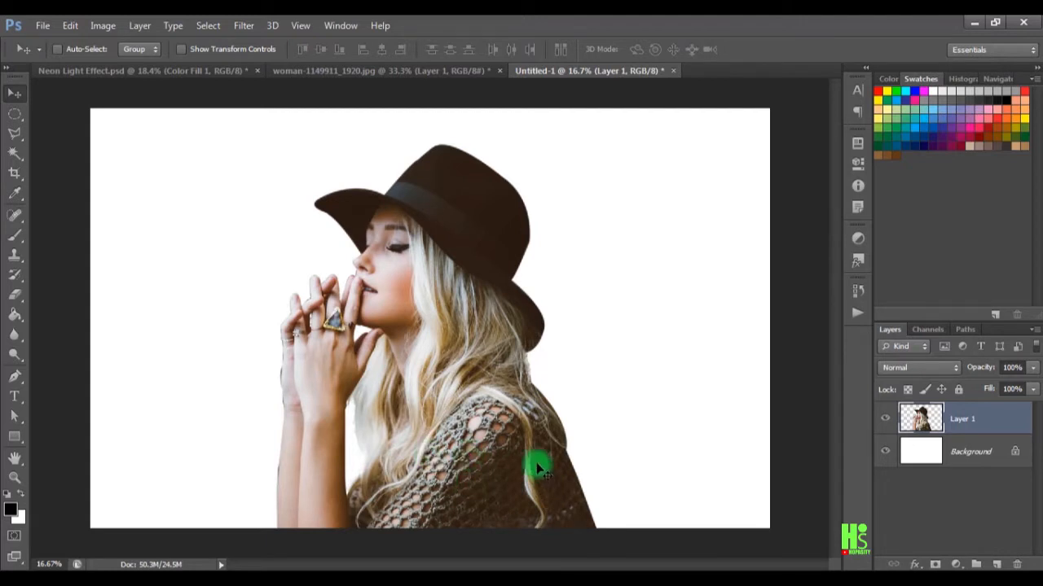
# - Add a Solid Color fill layer in #243642 directly above the Background layer
pyautogui.click(961, 456)
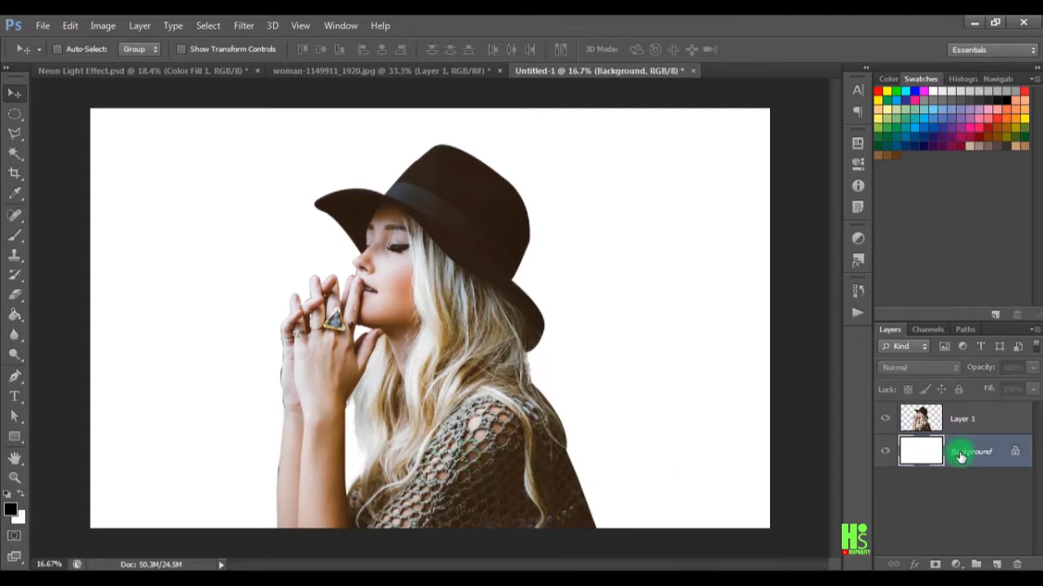
pyautogui.click(955, 564)
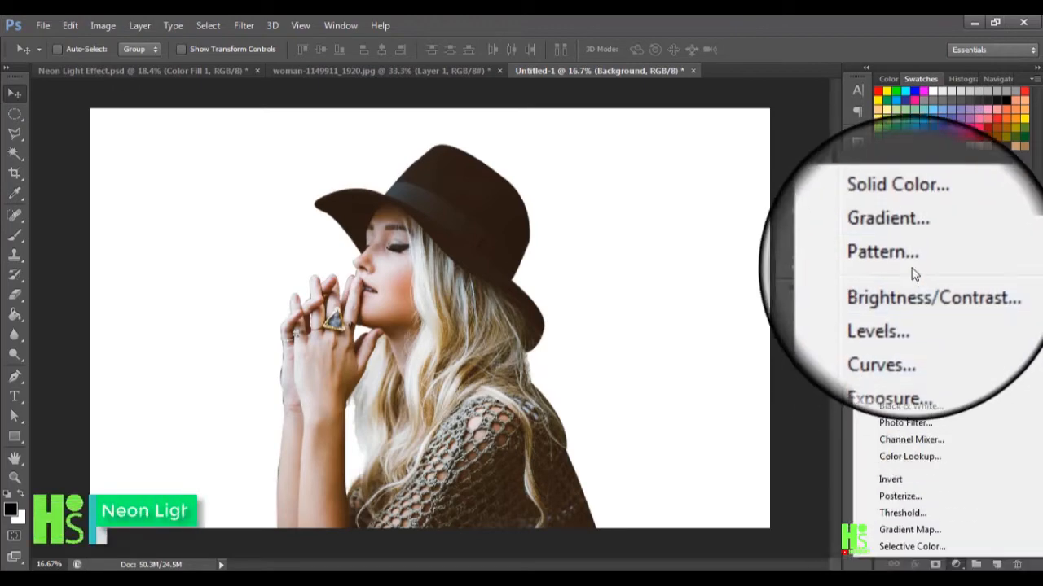
pyautogui.click(900, 228)
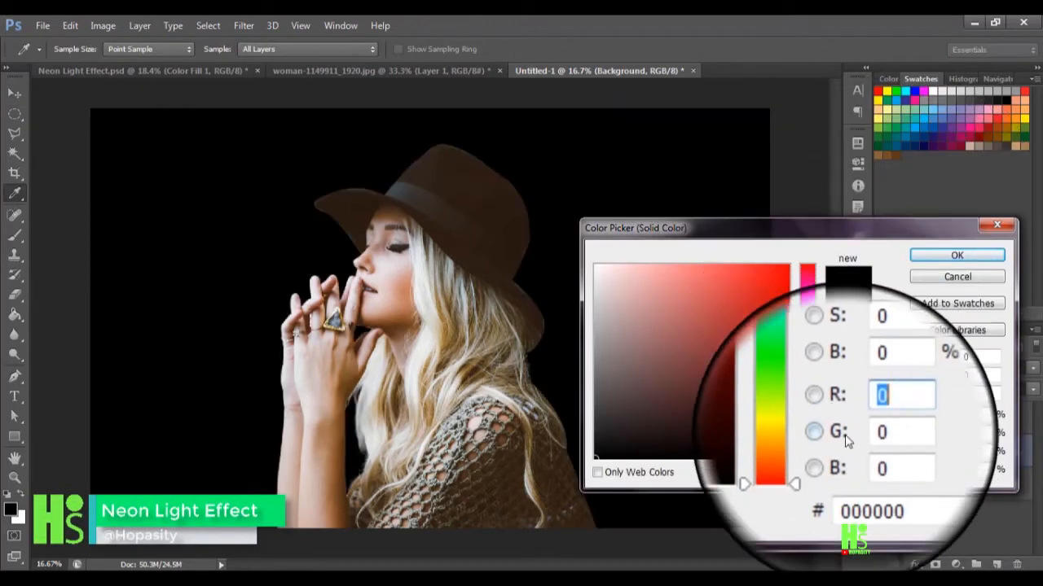
pyautogui.click(887, 471)
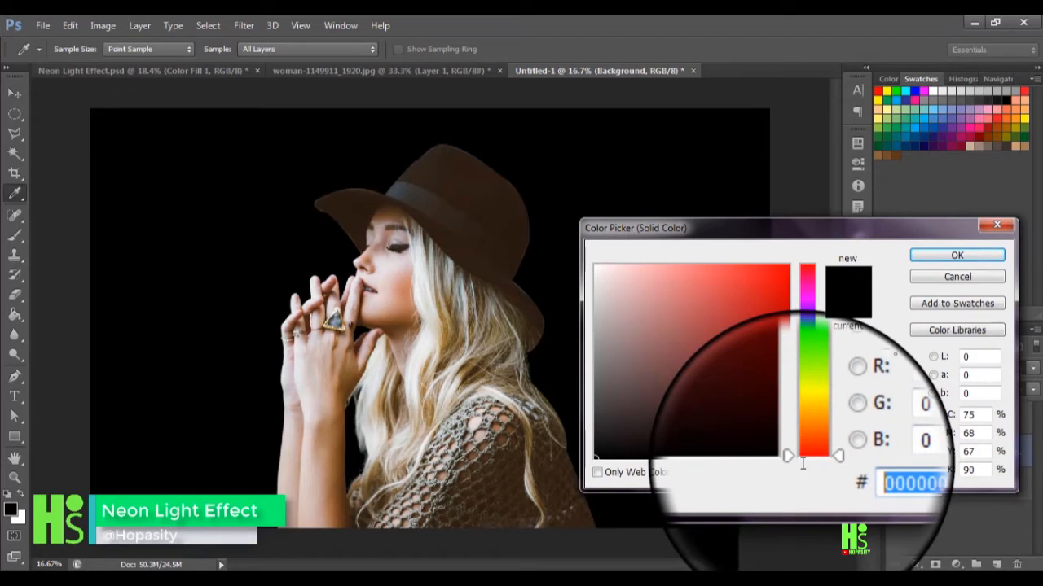
pyautogui.write('24')
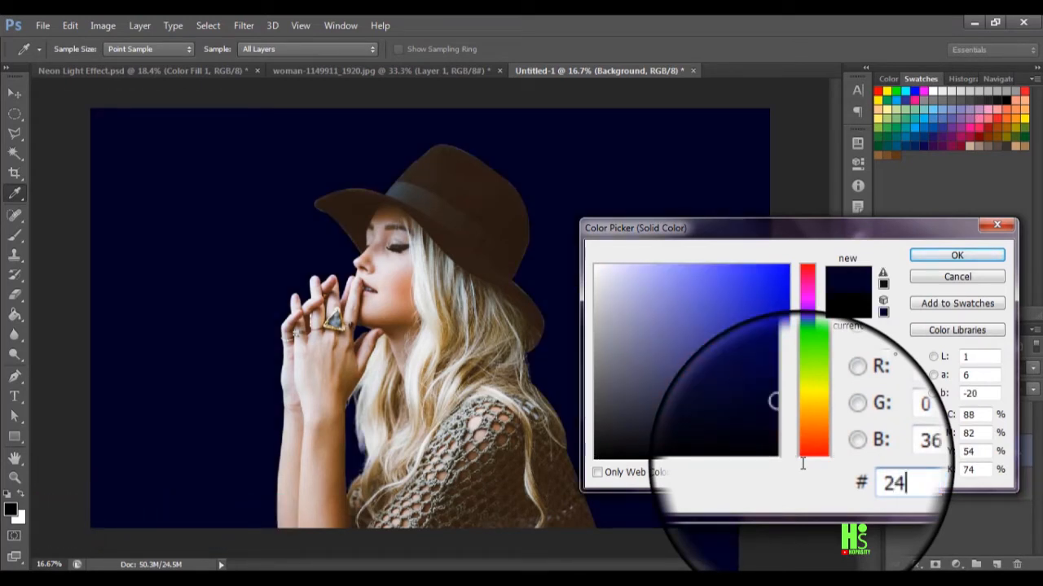
pyautogui.write('36')
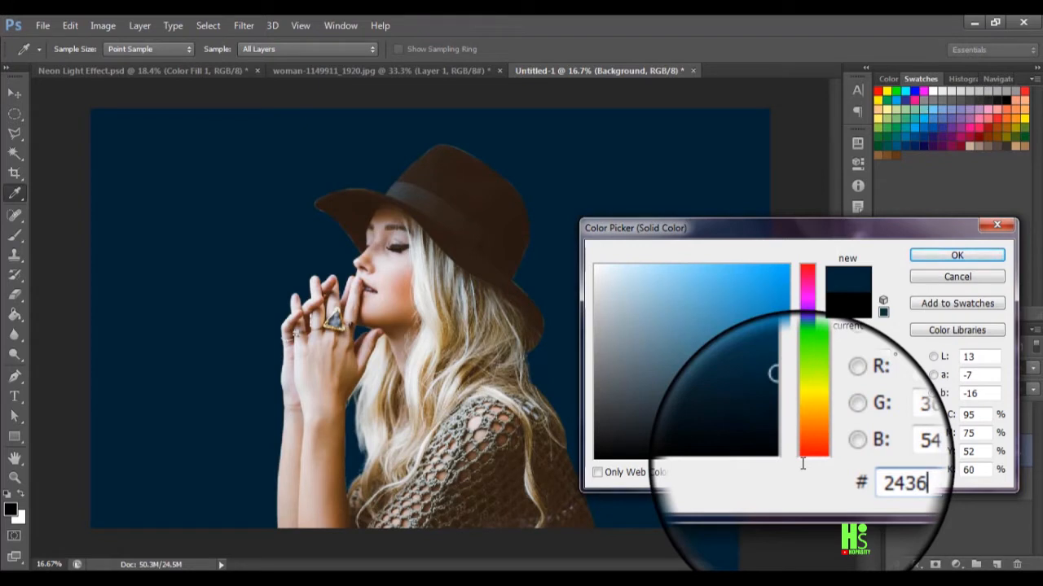
pyautogui.write('42')
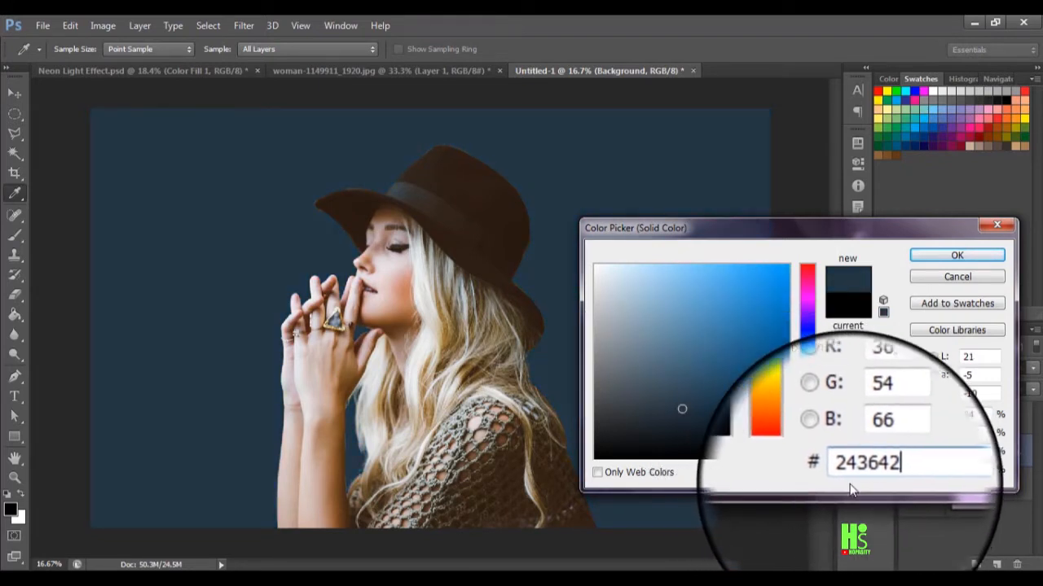
pyautogui.click(957, 255)
pyautogui.press('v')
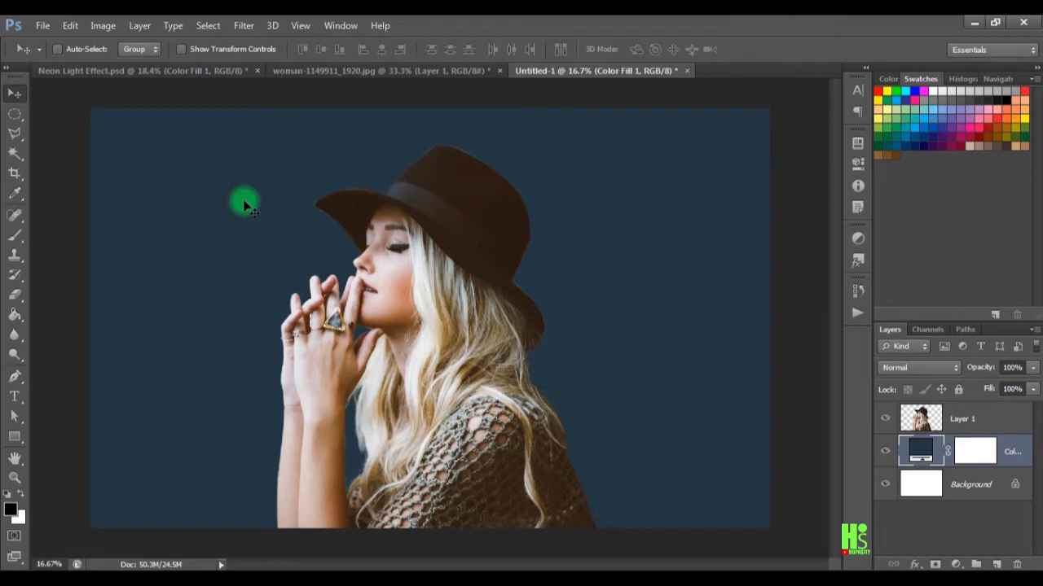
# - Select the woman's layer and set the Pen tool to Shape mode with no fill and a 3 pt stroke
pyautogui.click(16, 379)
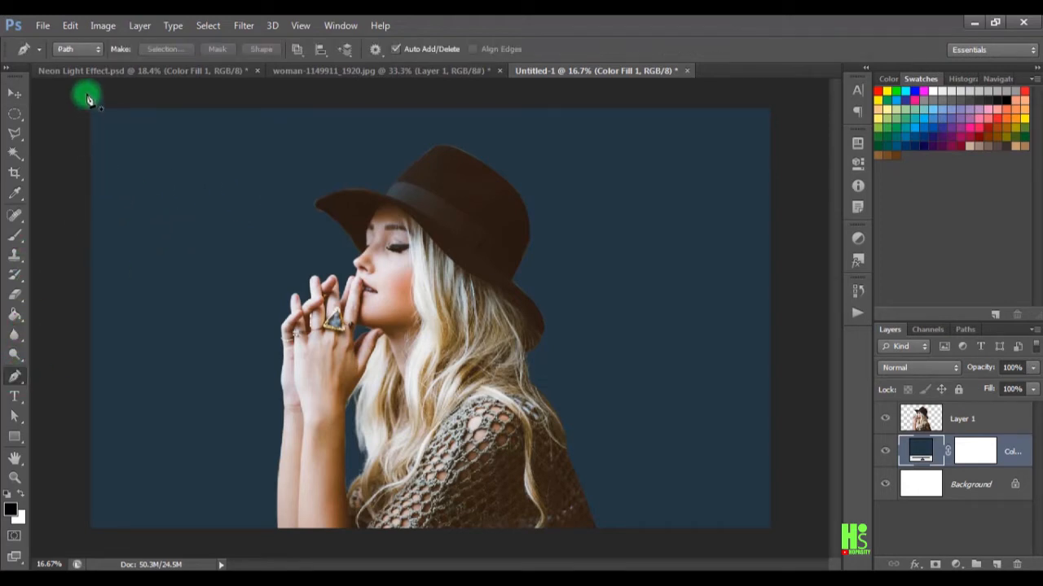
pyautogui.click(76, 53)
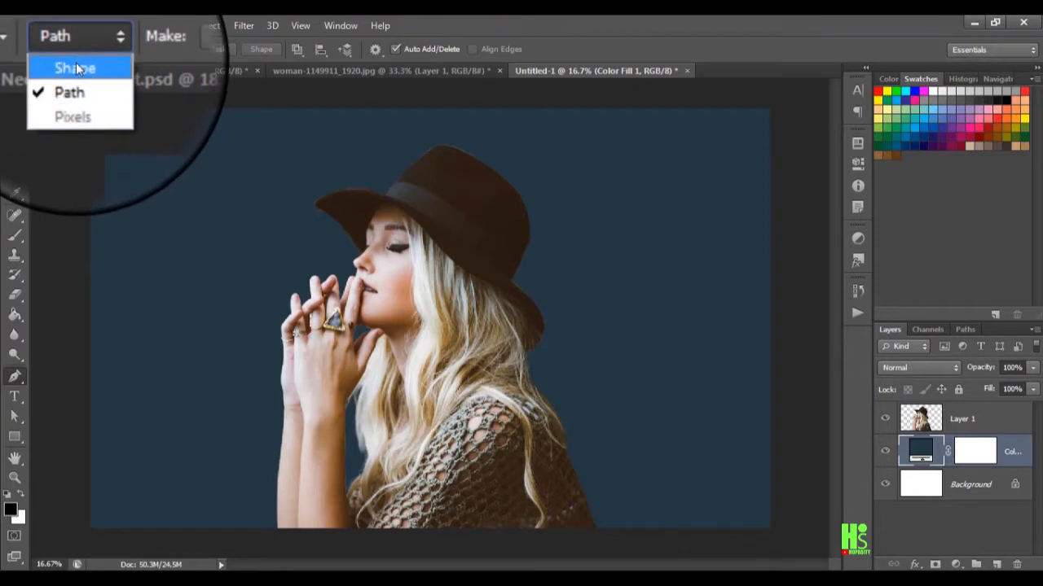
pyautogui.click(76, 69)
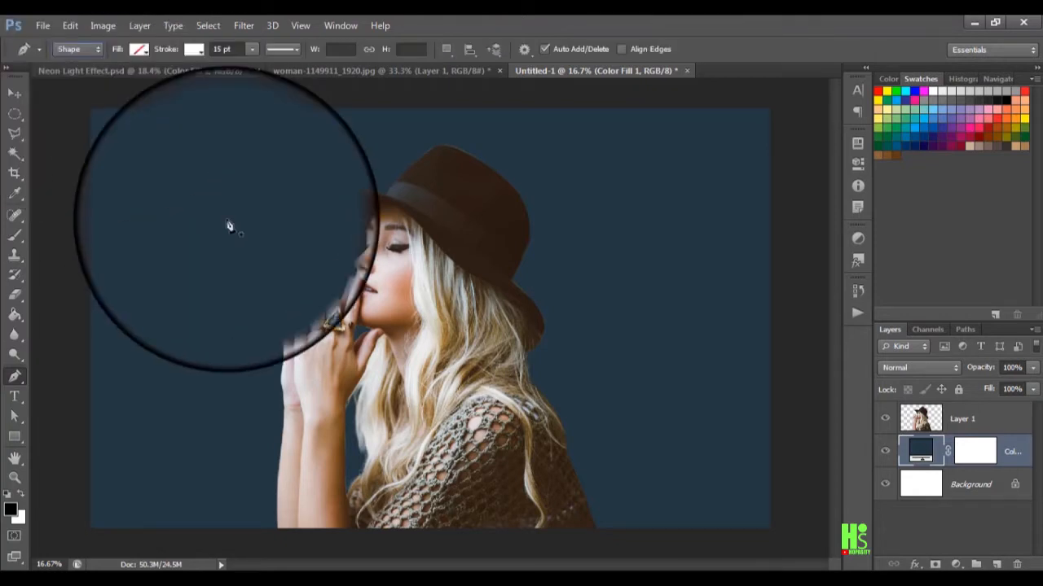
pyautogui.click(973, 417)
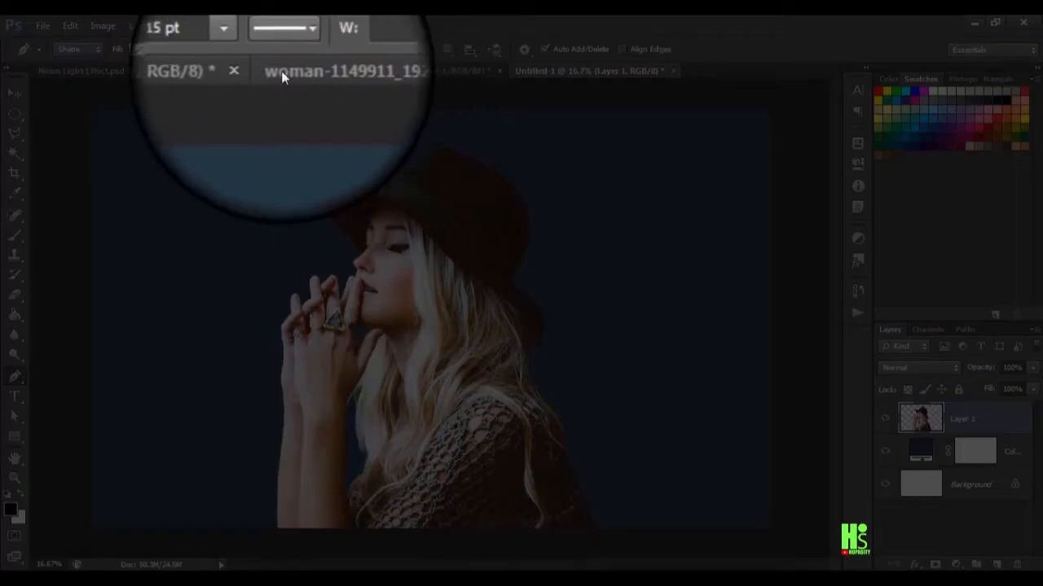
pyautogui.click(252, 50)
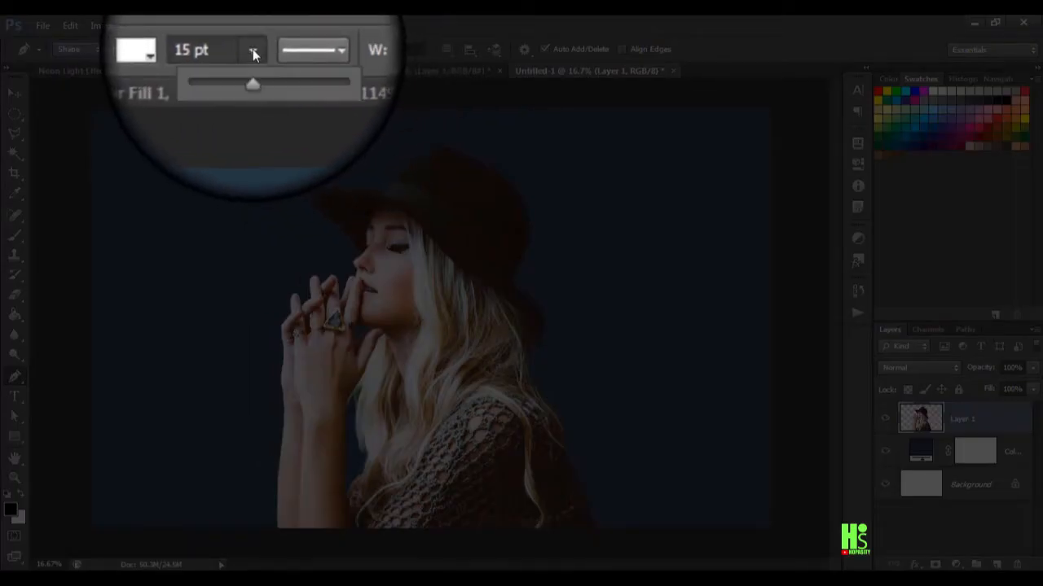
pyautogui.click(220, 50)
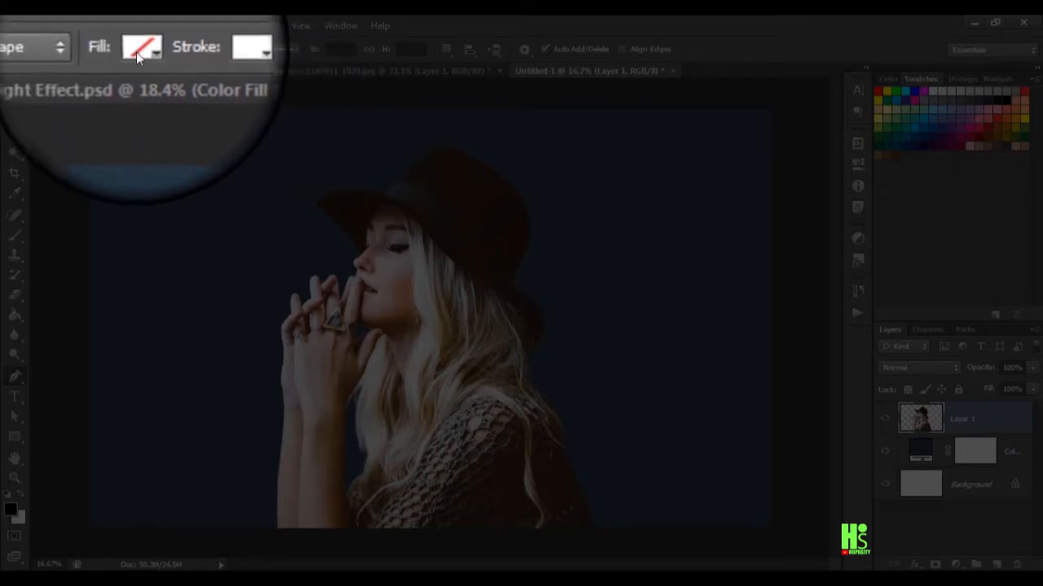
pyautogui.click(136, 58)
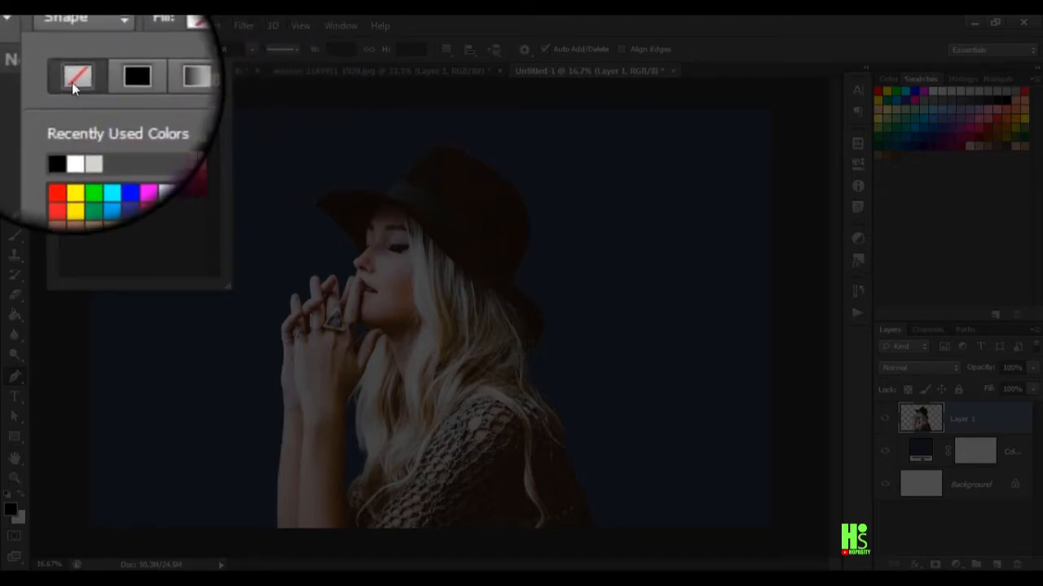
pyautogui.click(17, 95)
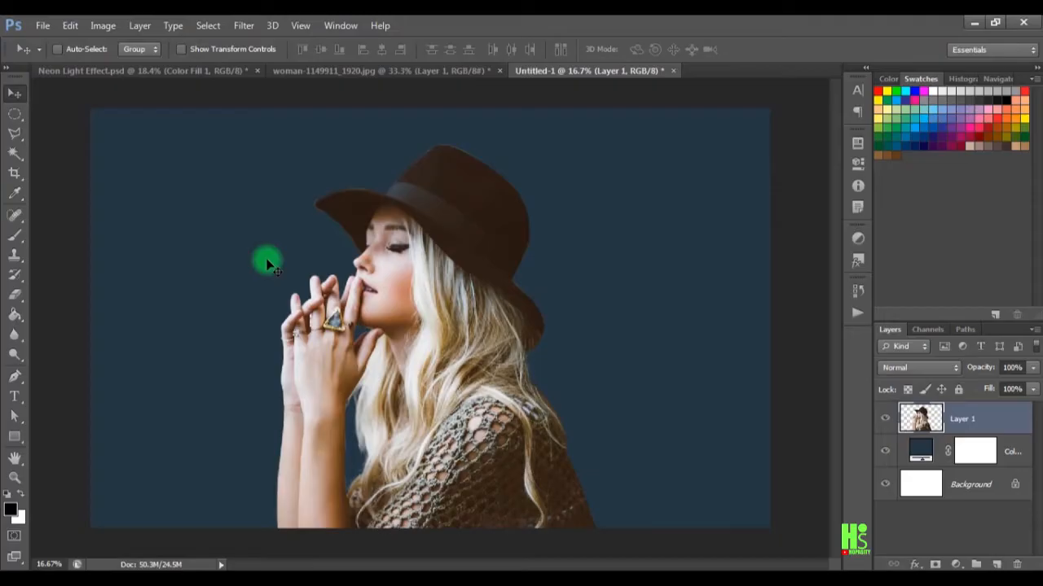
# - Draw a closed triangle about 4067 by 2786 px across the woman with the Pen tool
pyautogui.click(15, 376)
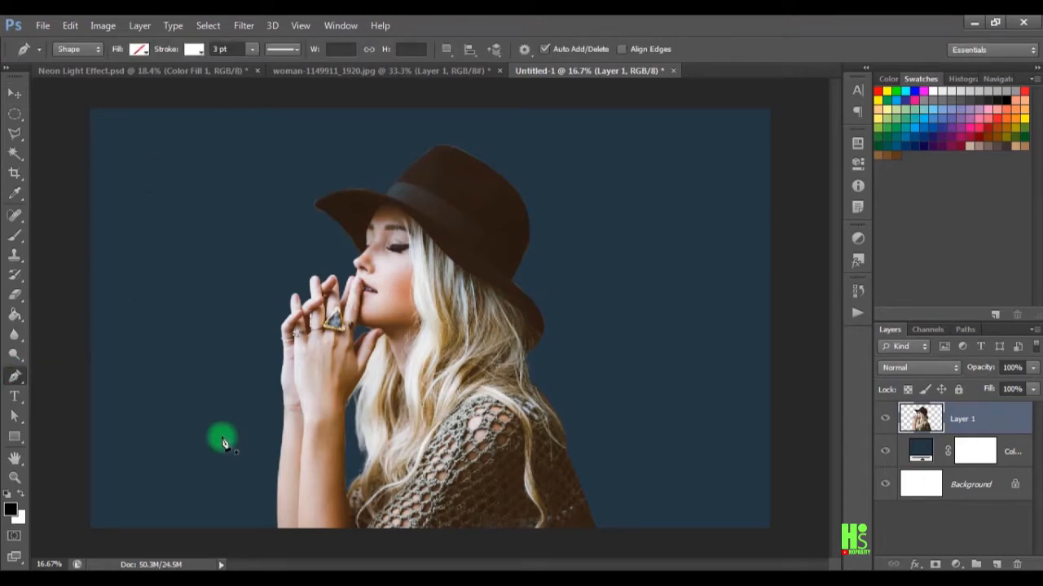
pyautogui.click(178, 492)
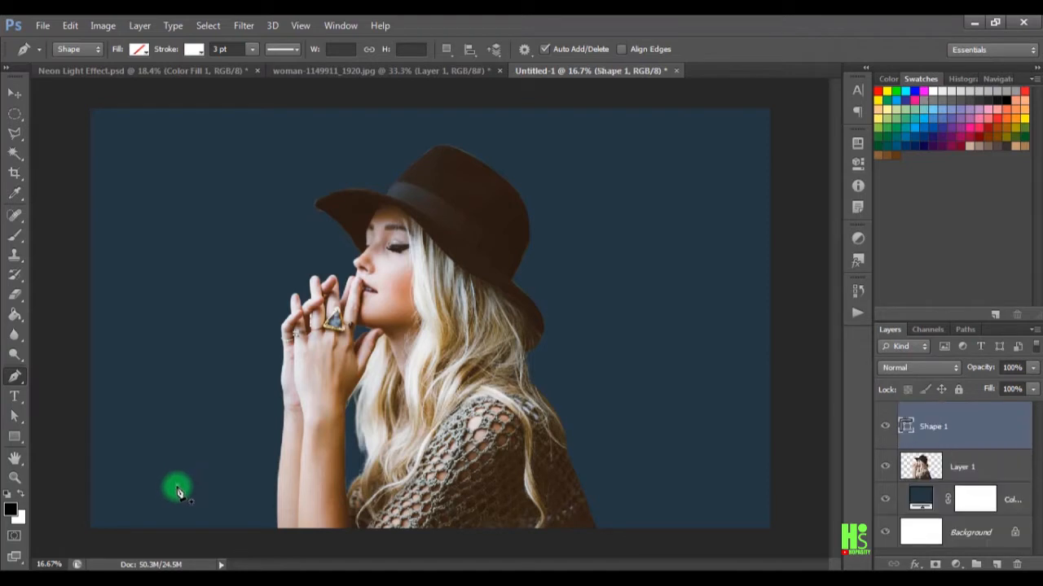
pyautogui.click(694, 371)
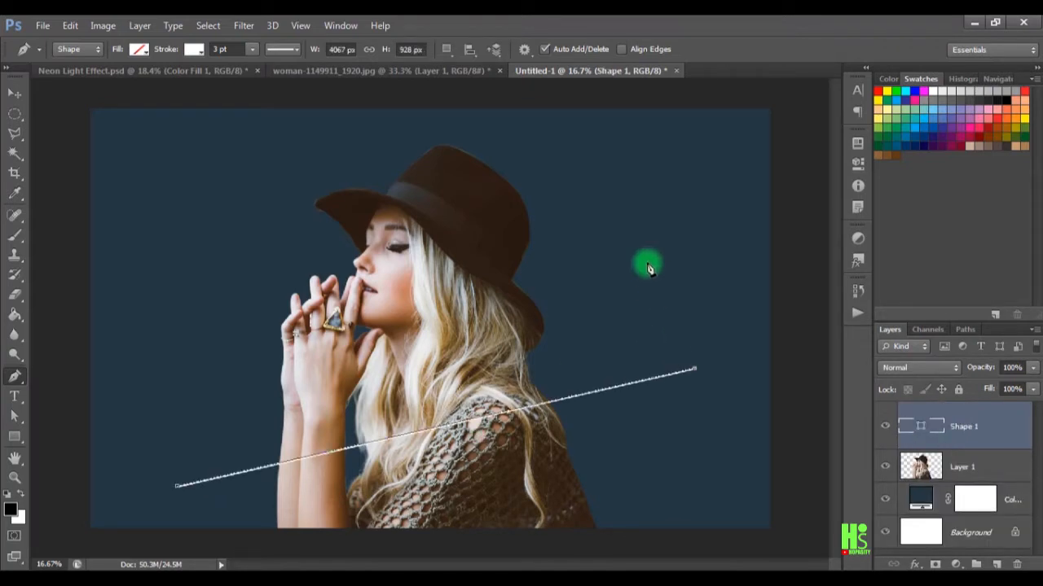
pyautogui.click(552, 132)
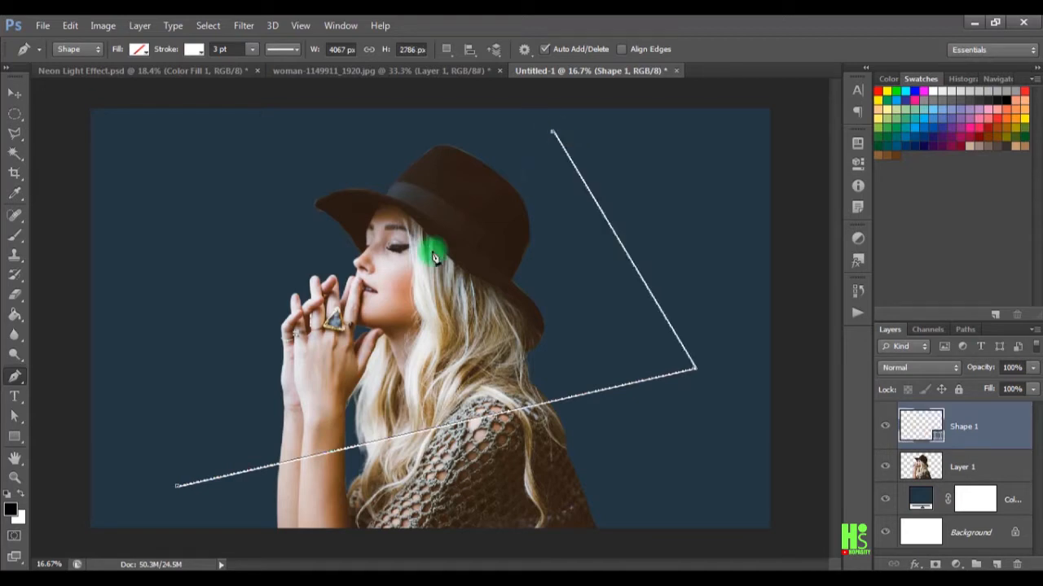
pyautogui.click(178, 489)
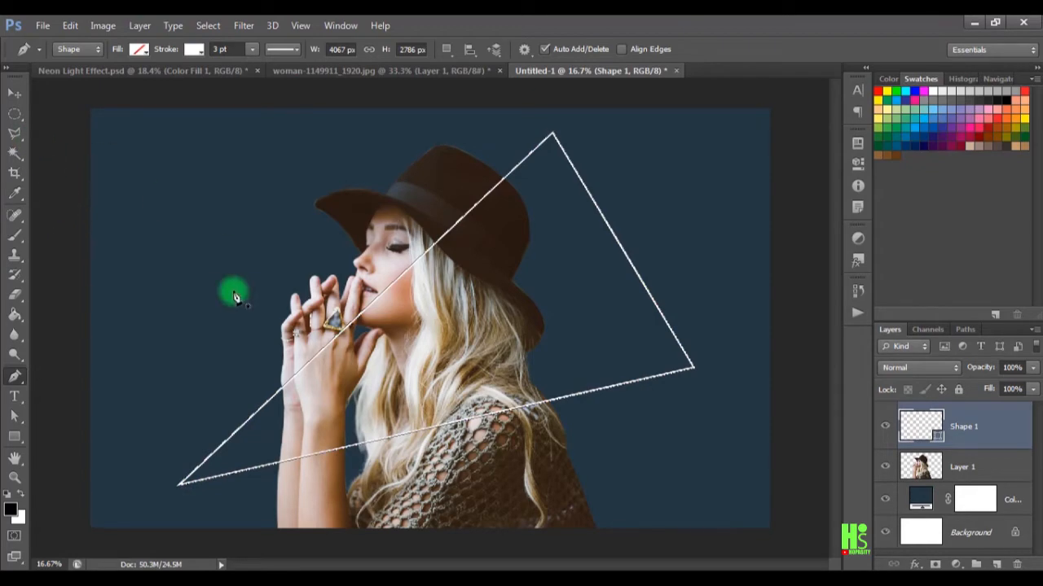
# - Open the triangle layer's blending options and enable Outer Glow
pyautogui.rightClick(987, 432)
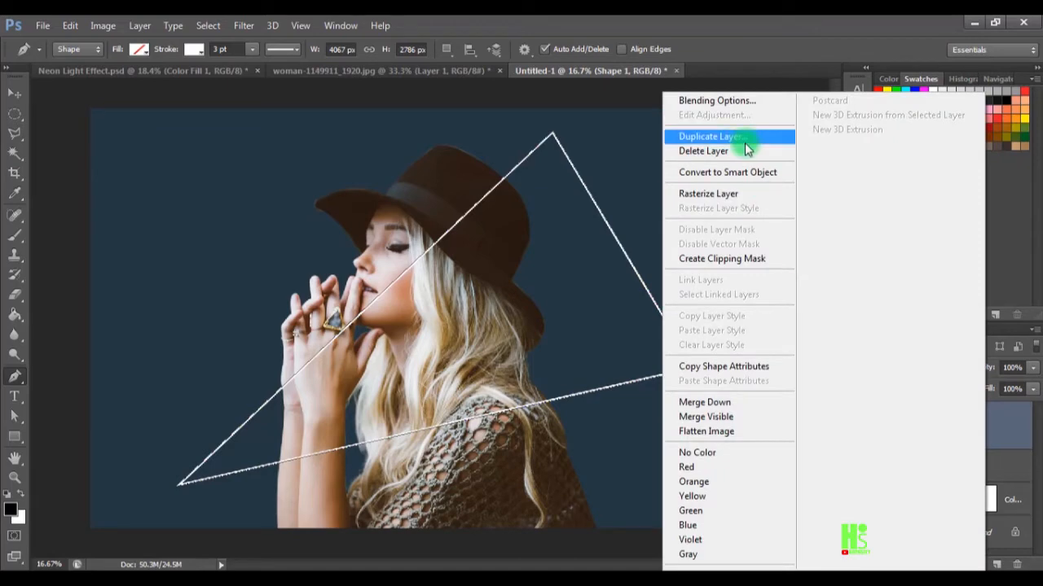
pyautogui.click(736, 102)
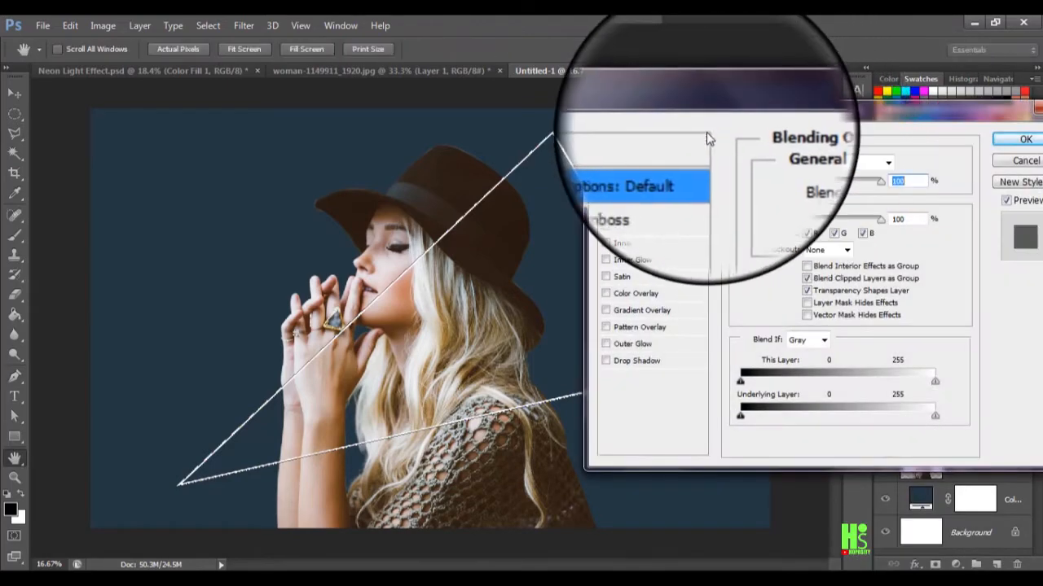
pyautogui.moveTo(699, 115); pyautogui.dragTo(679, 112)
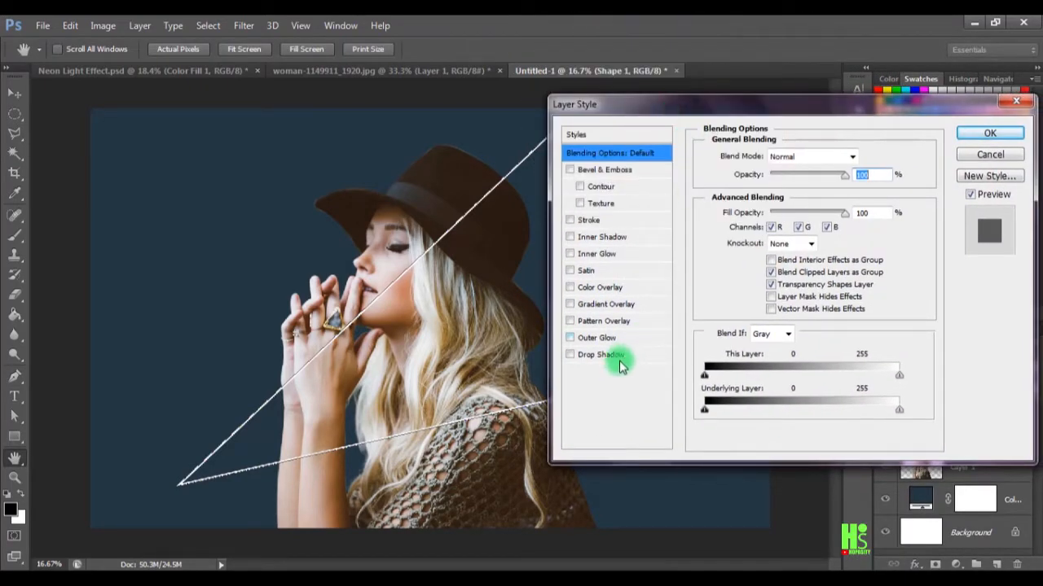
pyautogui.click(596, 338)
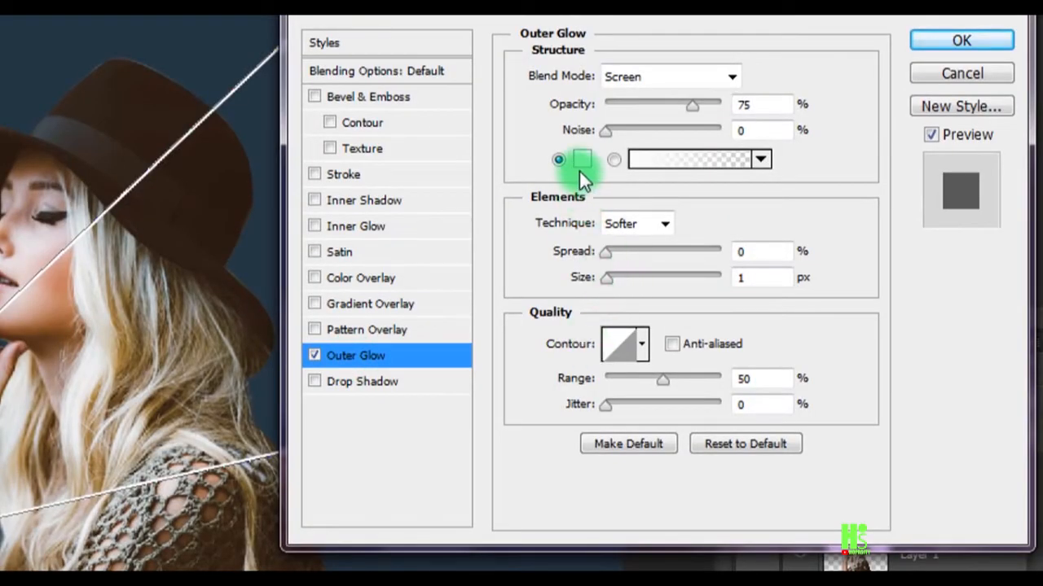
# - Set the triangle's Outer Glow color to bright blue #1795ed
pyautogui.click(582, 162)
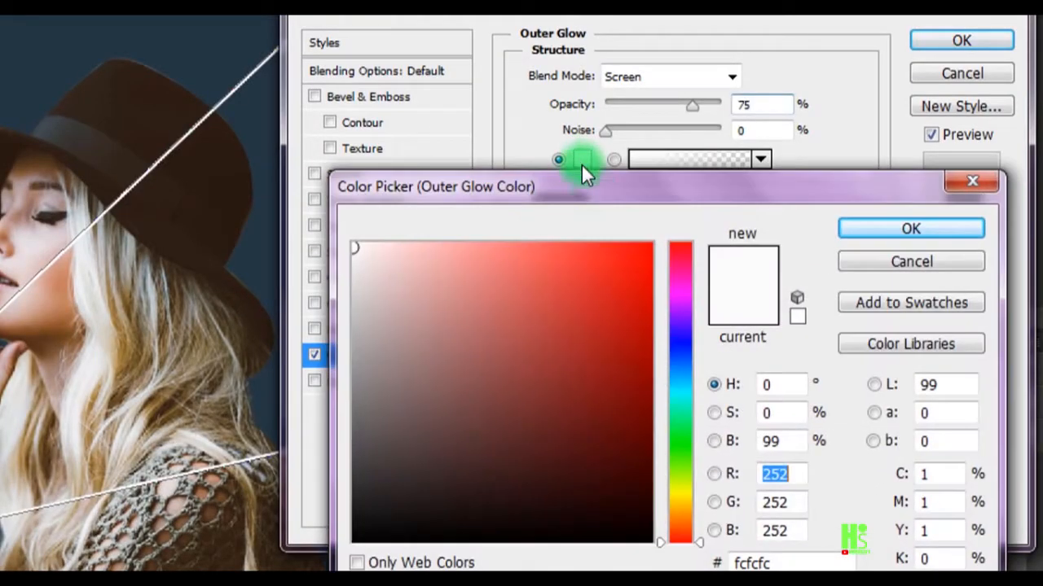
pyautogui.click(672, 399)
pyautogui.click(681, 407)
pyautogui.click(681, 411)
pyautogui.click(681, 371)
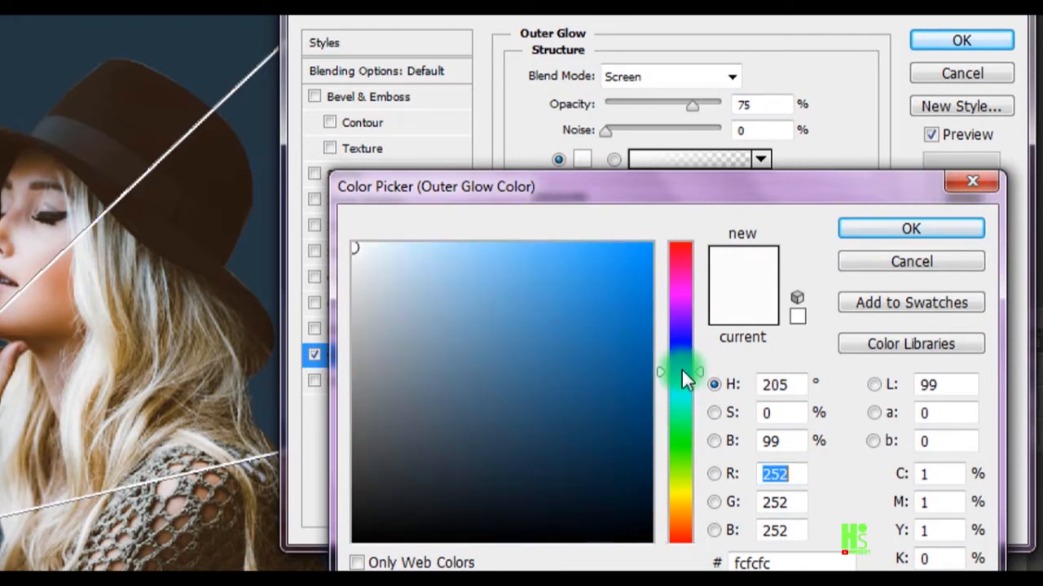
pyautogui.moveTo(617, 320); pyautogui.dragTo(622, 263)
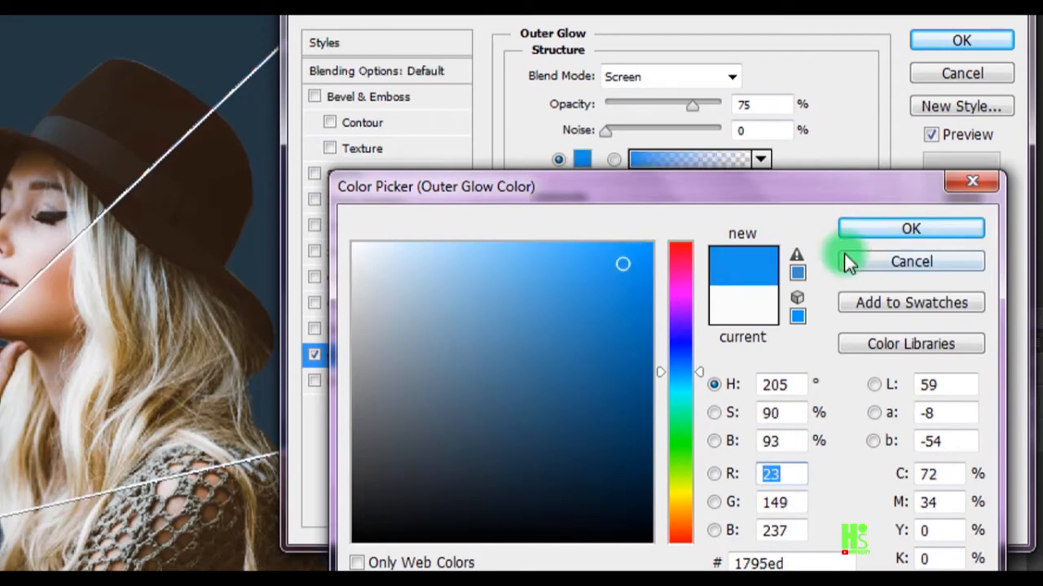
pyautogui.click(857, 229)
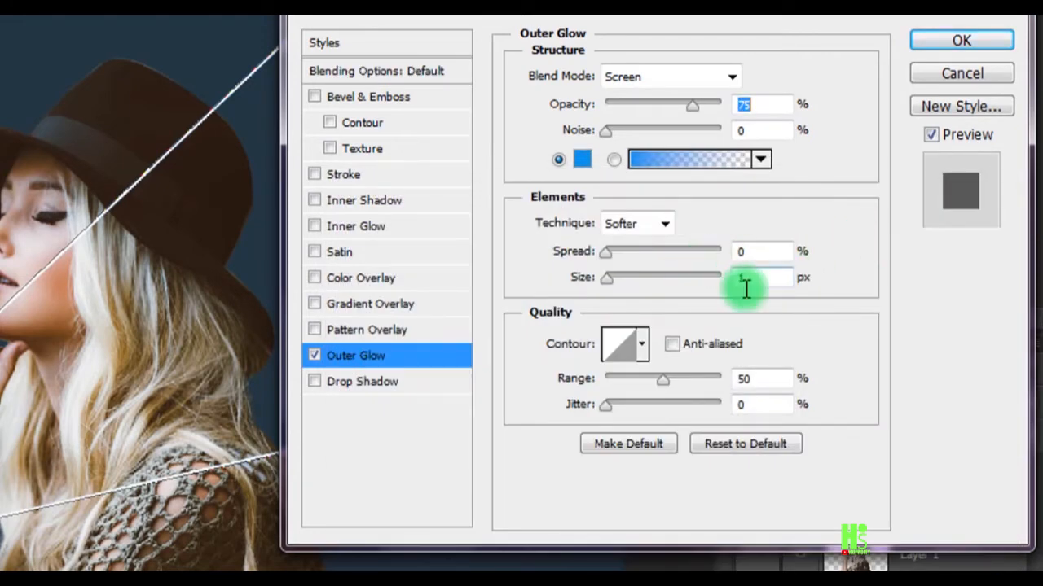
# - Set the Outer Glow size to 80 px and its spread to 13%
pyautogui.moveTo(610, 285); pyautogui.dragTo(631, 287)
pyautogui.write('80')
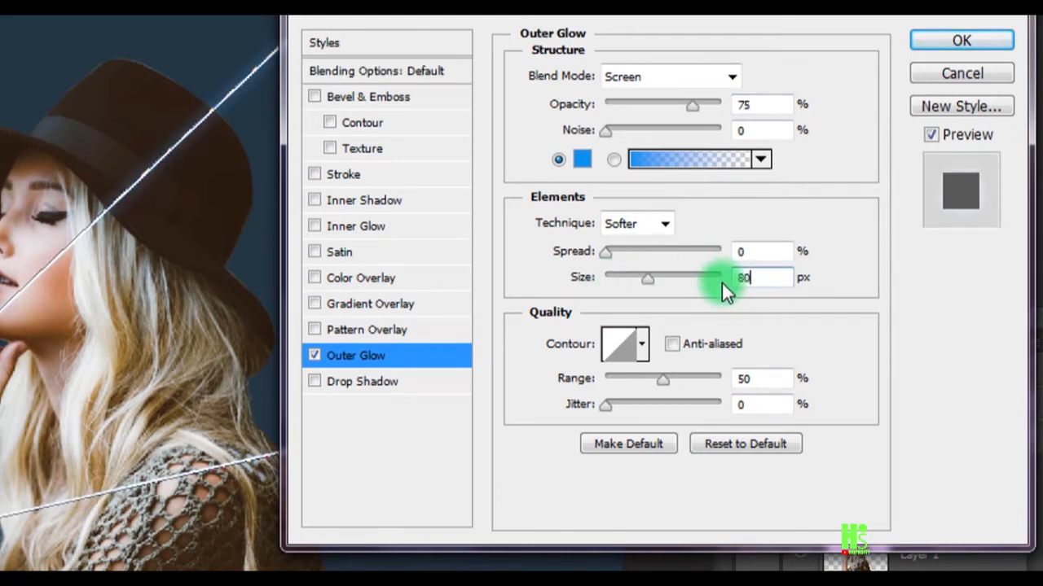
pyautogui.click(573, 328)
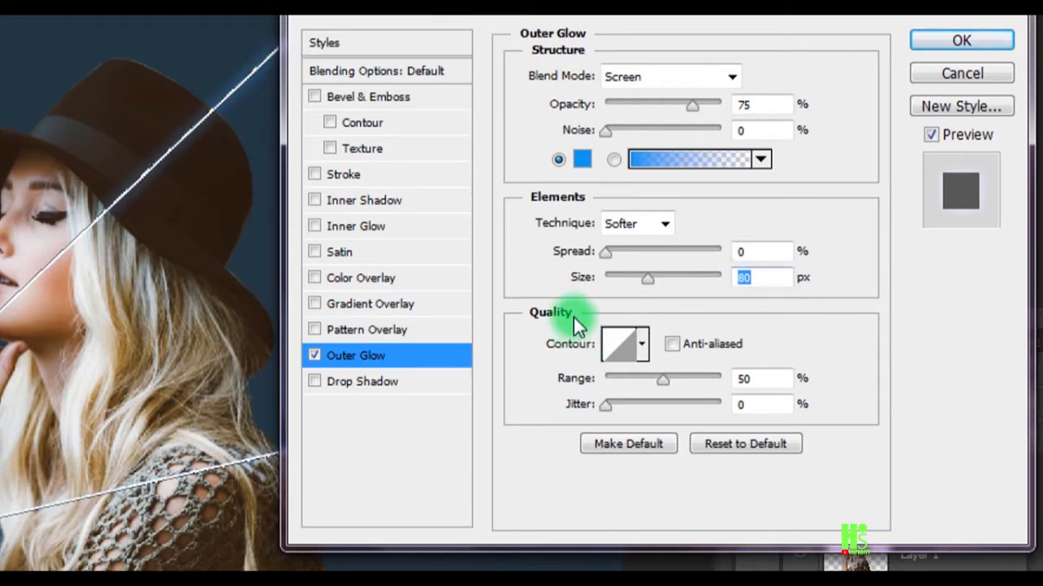
pyautogui.click(609, 251)
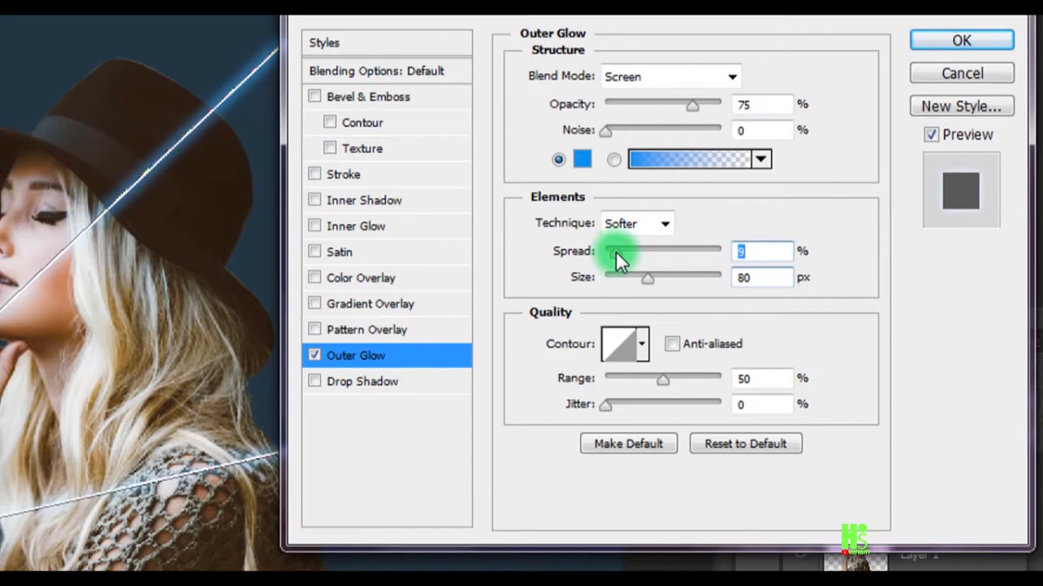
pyautogui.moveTo(616, 253); pyautogui.dragTo(621, 255)
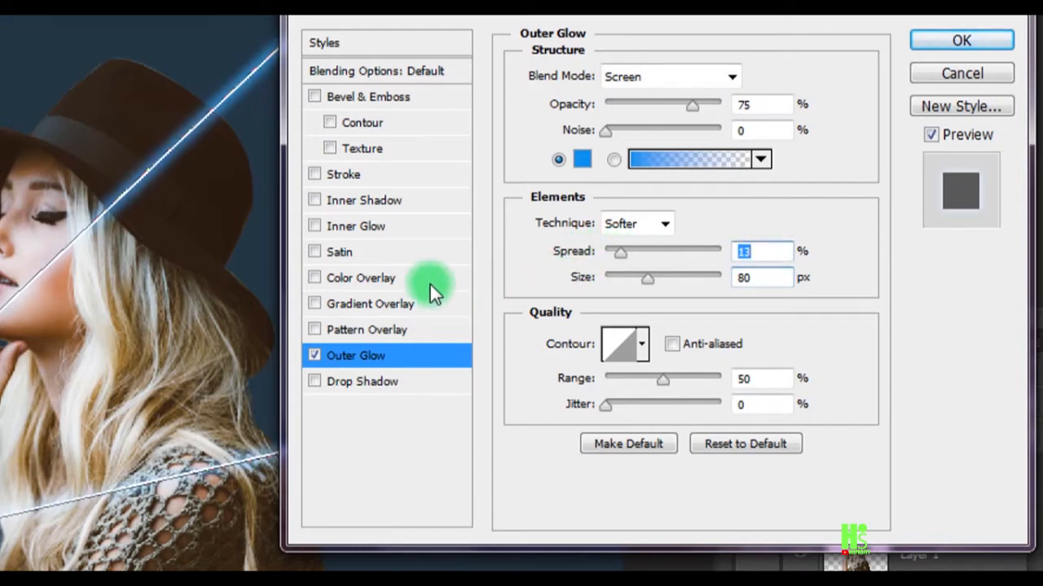
# - Enable Inner Glow on the triangle and set its color to cyan #00ffe4
pyautogui.click(370, 223)
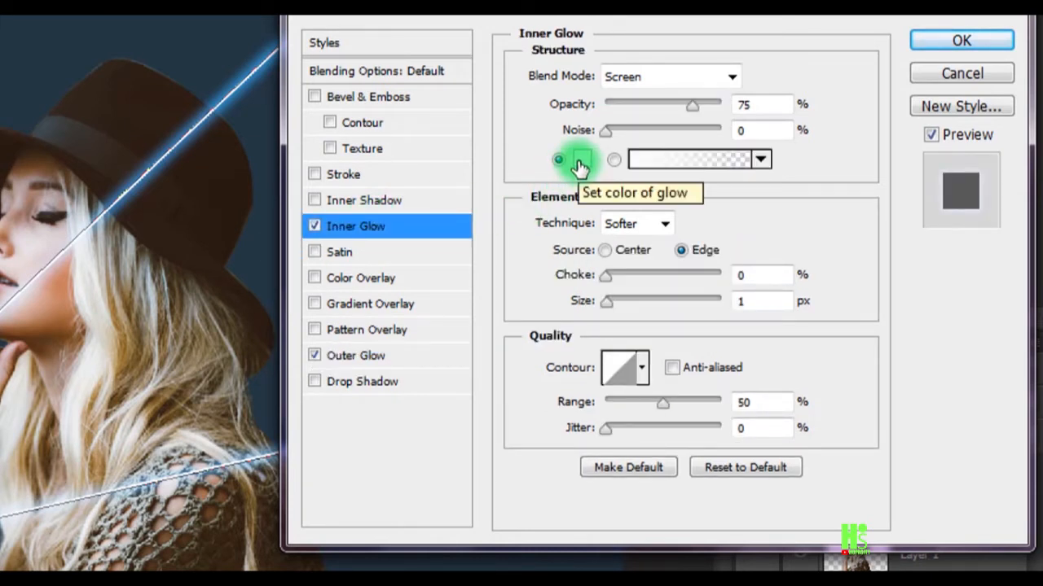
pyautogui.click(579, 161)
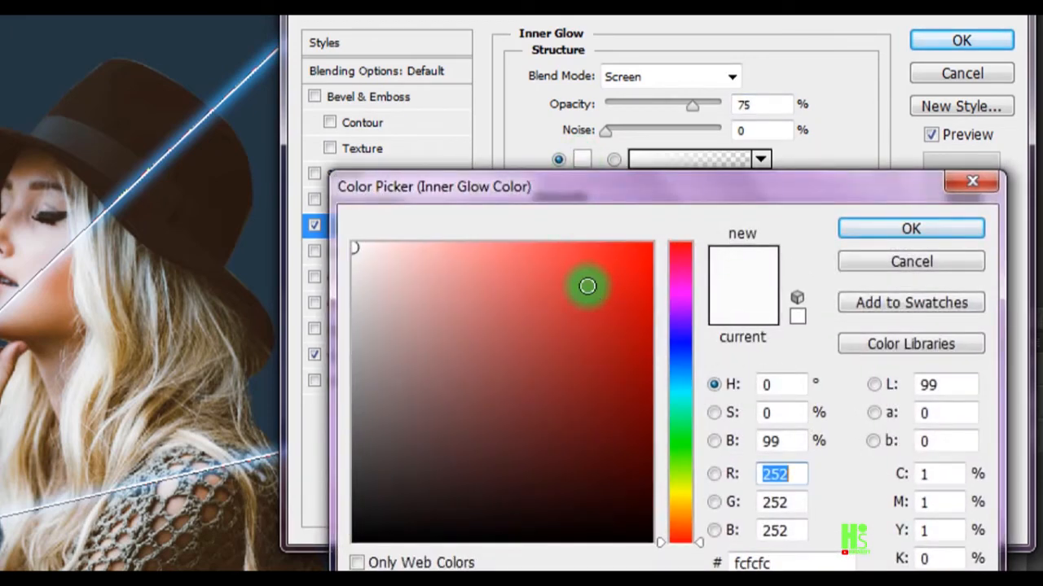
pyautogui.click(678, 397)
pyautogui.moveTo(642, 244); pyautogui.dragTo(666, 238)
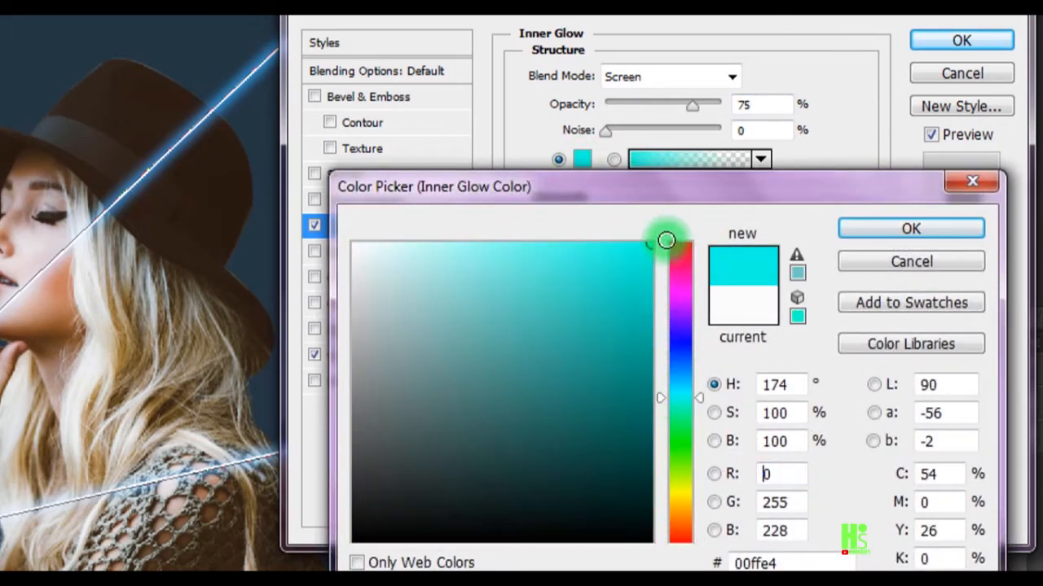
pyautogui.click(871, 231)
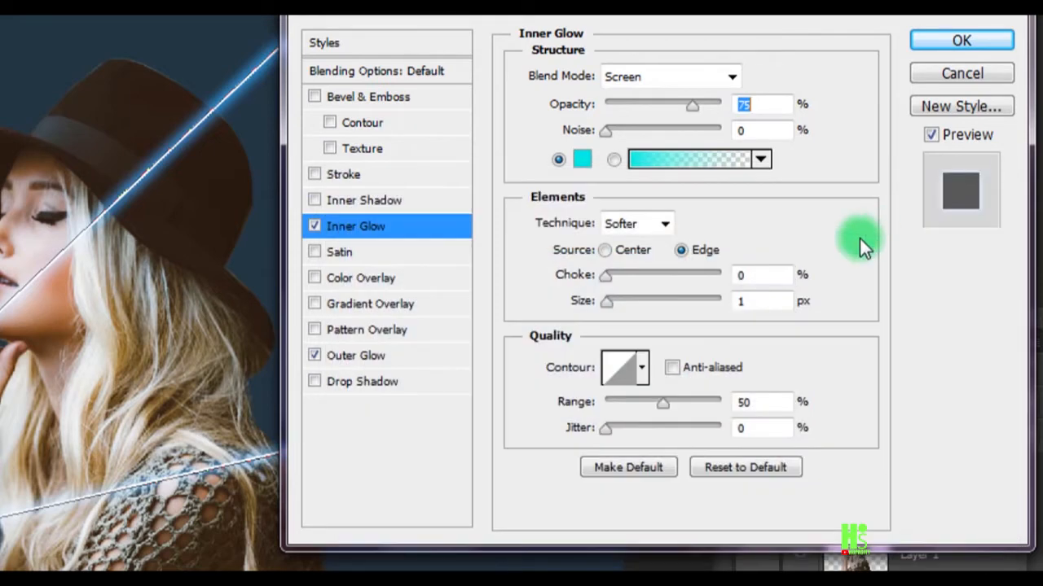
# - Set the Inner Glow size to 40 px and its blend mode to Multiply, and apply the layer style
pyautogui.doubleClick(743, 301)
pyautogui.write('40')
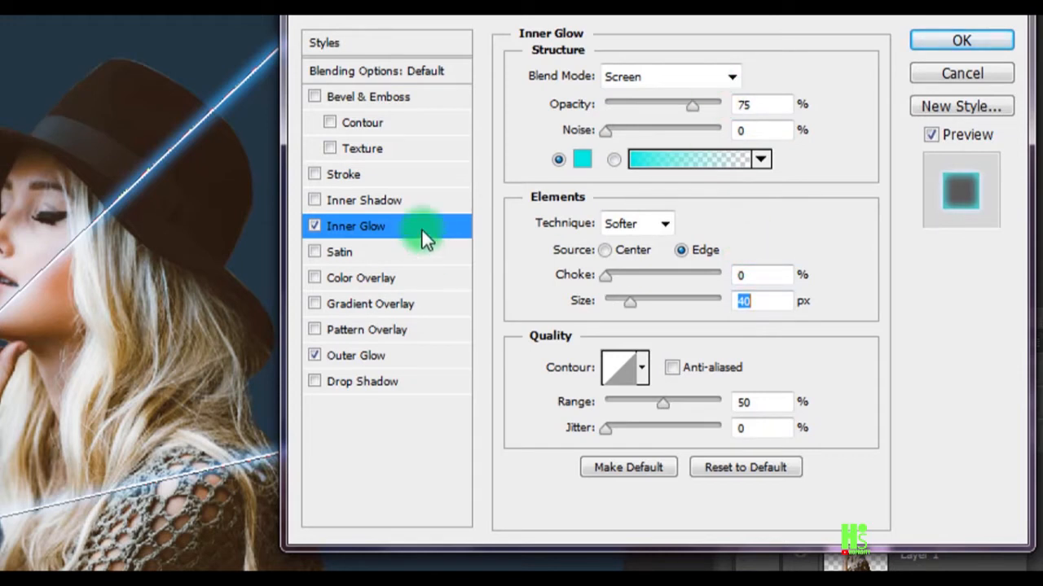
pyautogui.click(730, 79)
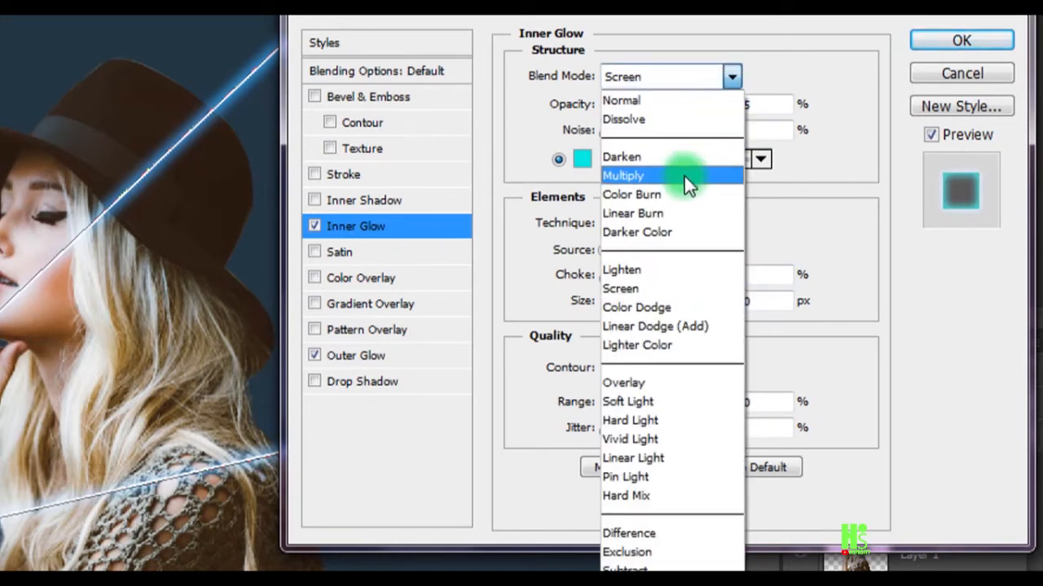
pyautogui.click(685, 174)
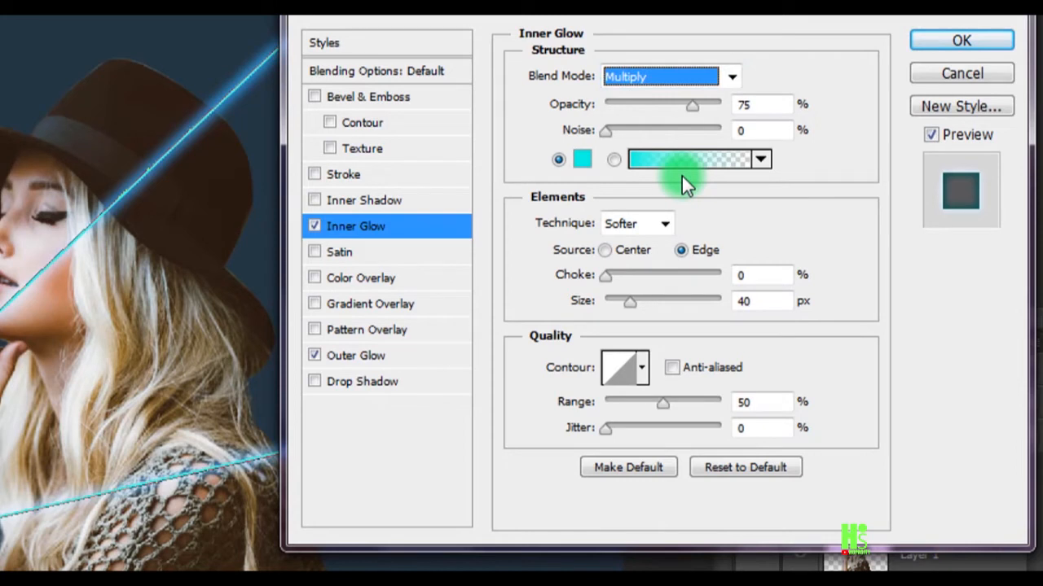
pyautogui.click(395, 352)
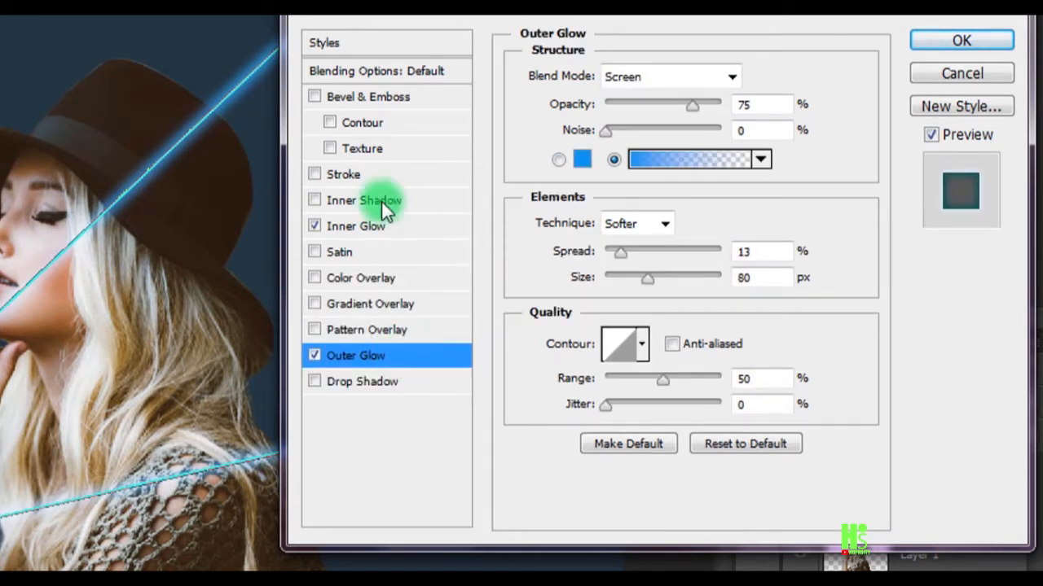
pyautogui.moveTo(711, 5); pyautogui.dragTo(644, 2)
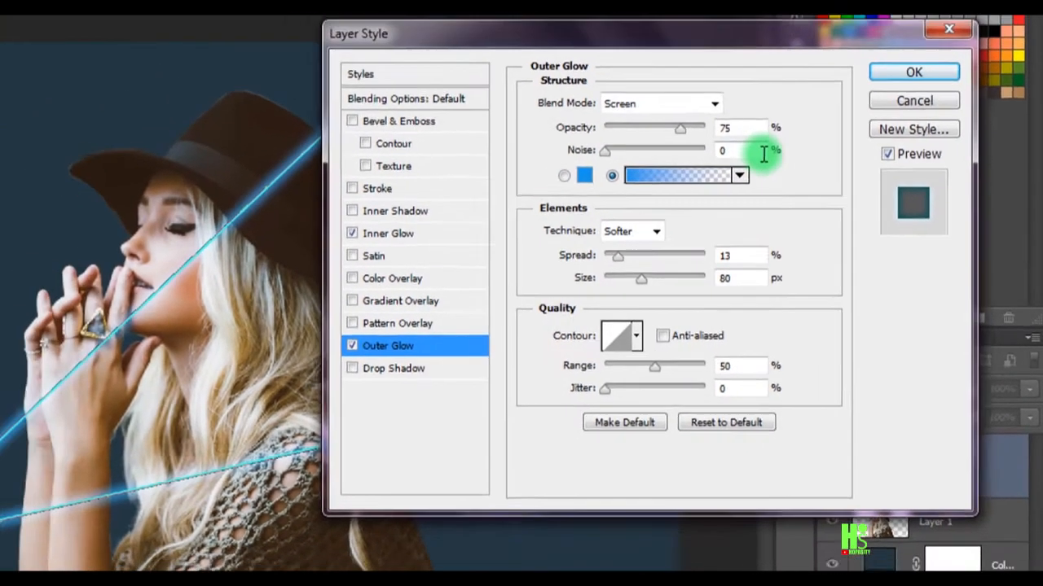
pyautogui.click(883, 39)
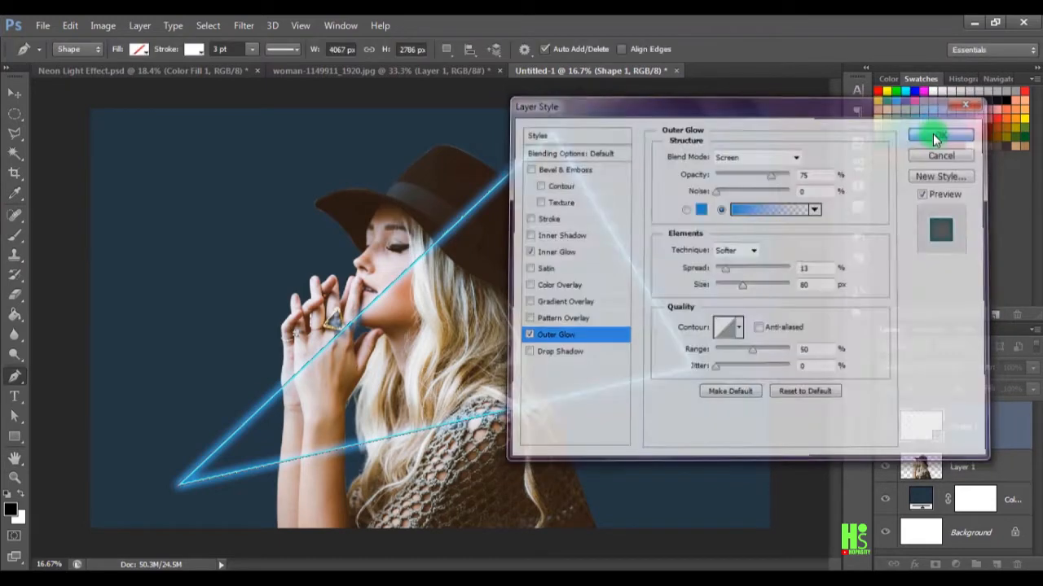
pyautogui.click(709, 229)
pyautogui.click(909, 355)
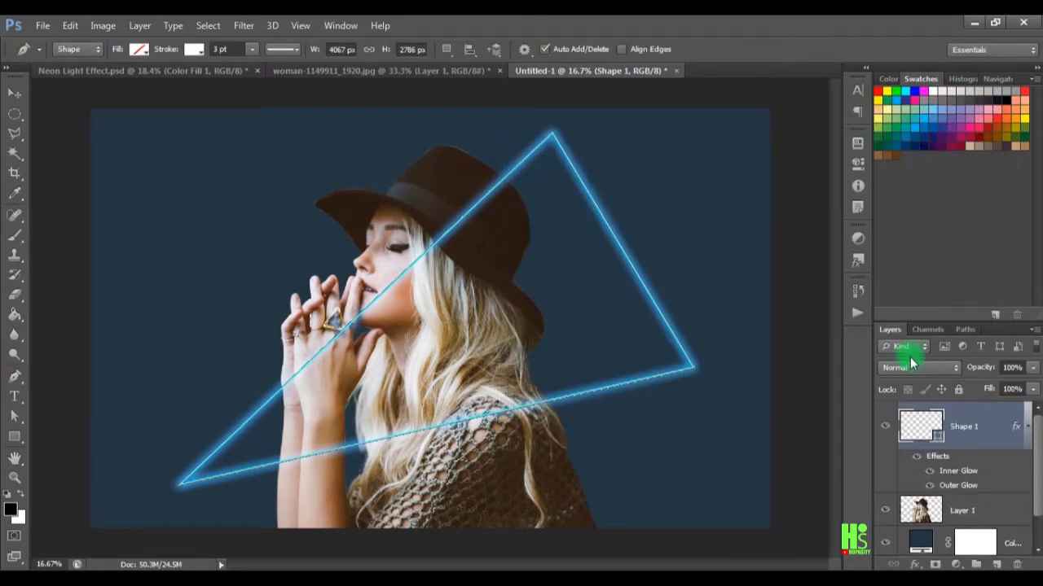
# - Switch to the Move tool, duplicate the triangle layer Shape 1, and hide the copy
pyautogui.press('v')
pyautogui.click(706, 390)
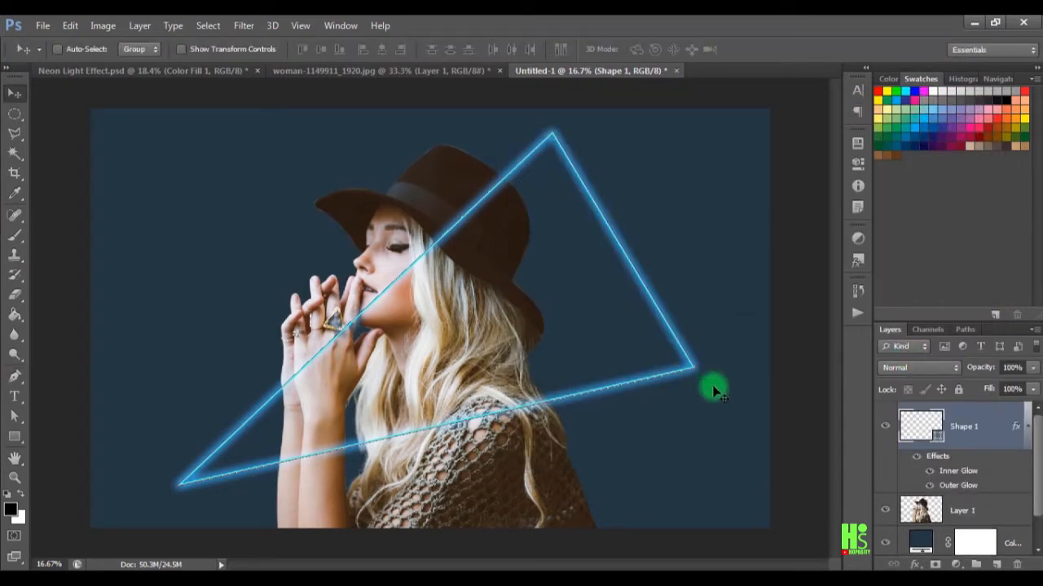
pyautogui.scroll(-1, 1026, 497)
pyautogui.click(1010, 504)
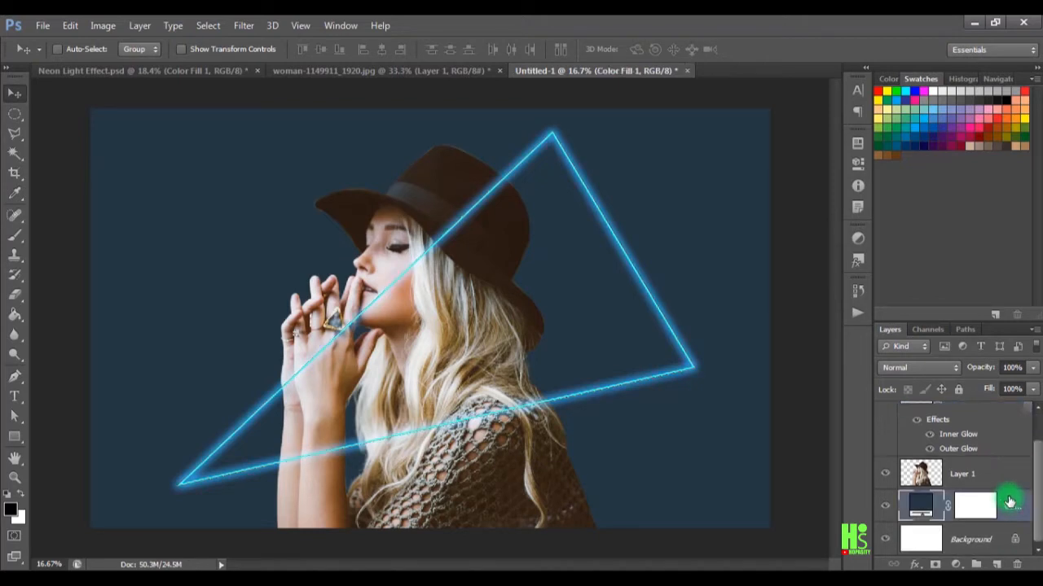
pyautogui.moveTo(1032, 471); pyautogui.dragTo(1031, 423)
pyautogui.click(976, 431)
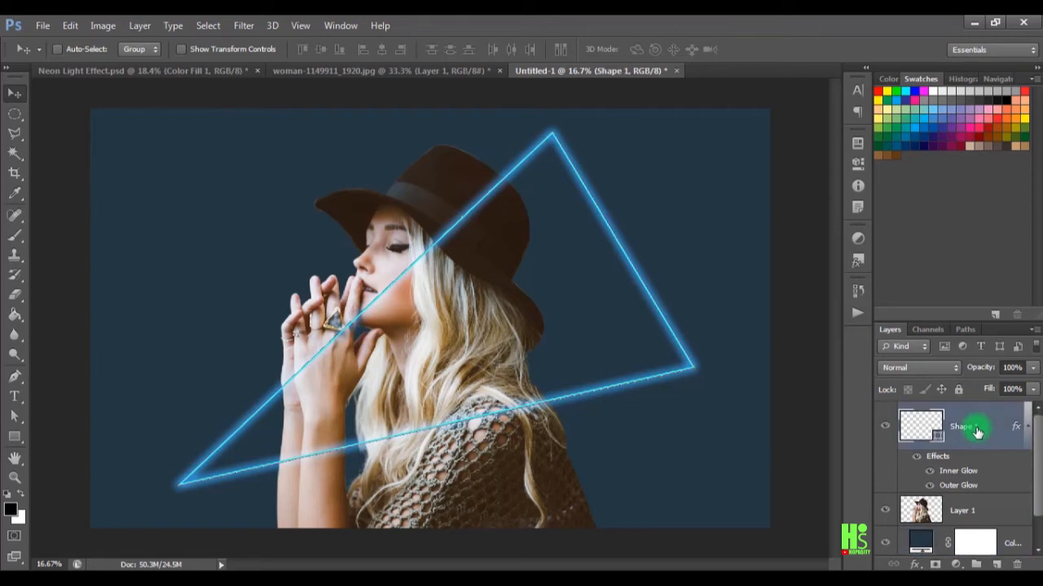
pyautogui.hotkey('ctrl', 'j')
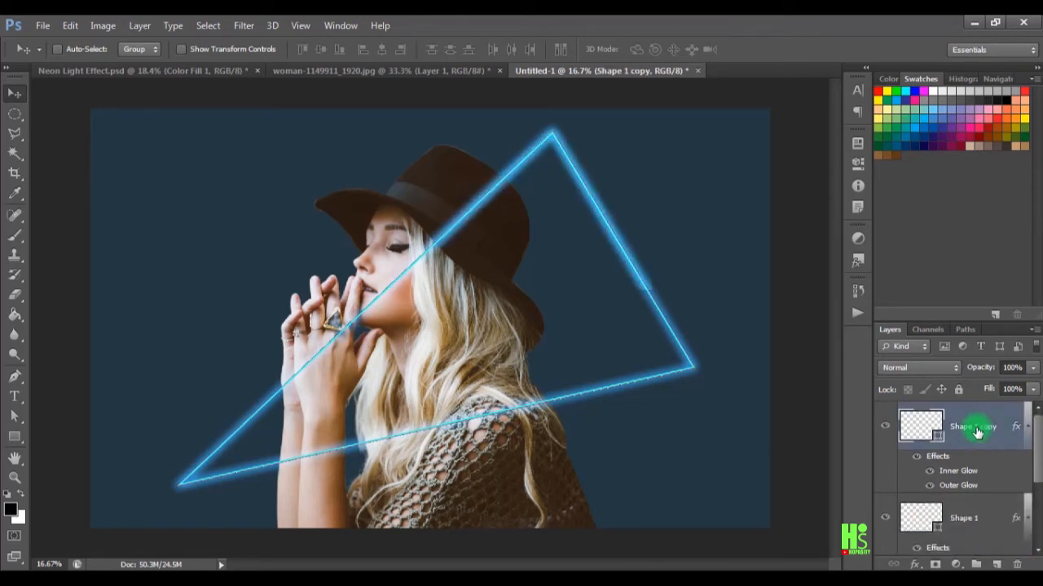
pyautogui.click(884, 427)
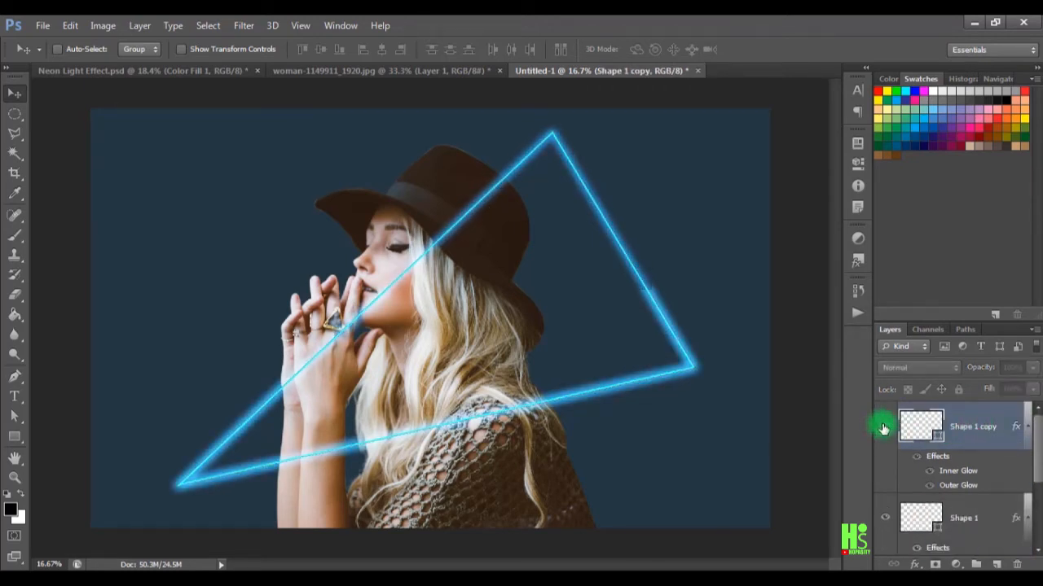
pyautogui.click(886, 517)
pyautogui.click(887, 517)
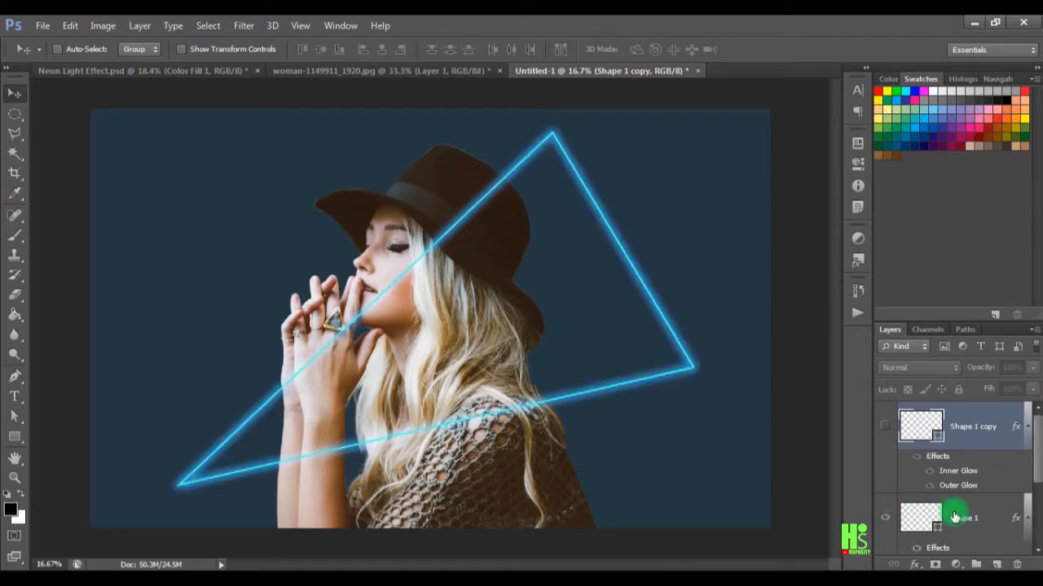
# - Convert the original Shape 1 layer to a Smart Object and add a layer mask to it
pyautogui.click(960, 511)
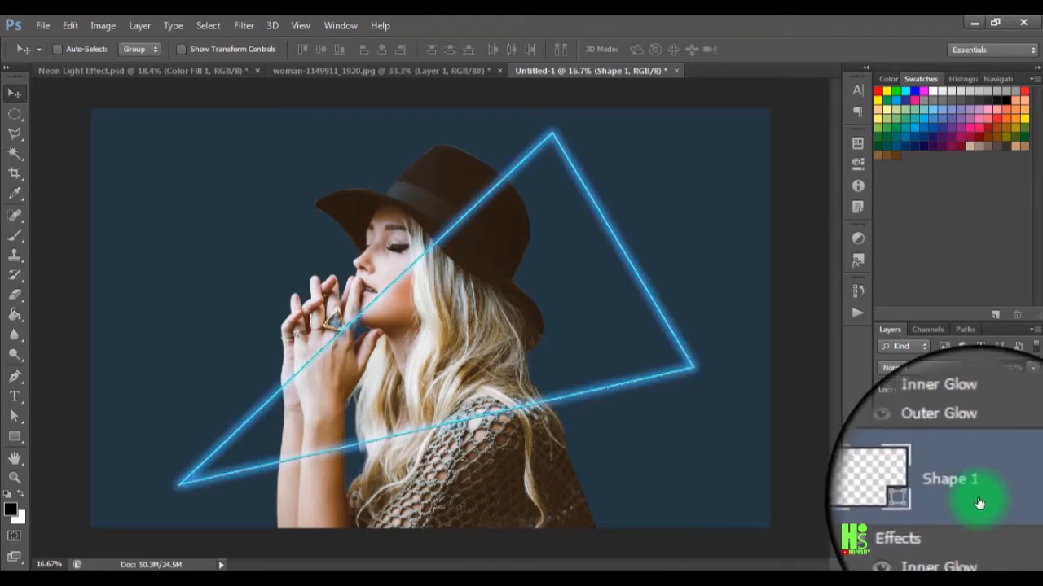
pyautogui.rightClick(978, 508)
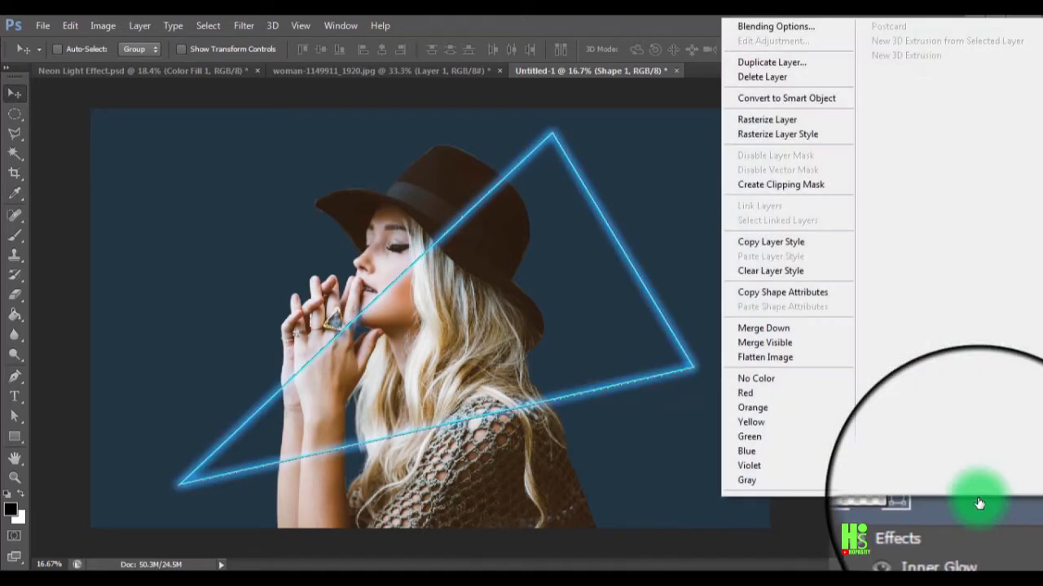
pyautogui.click(782, 99)
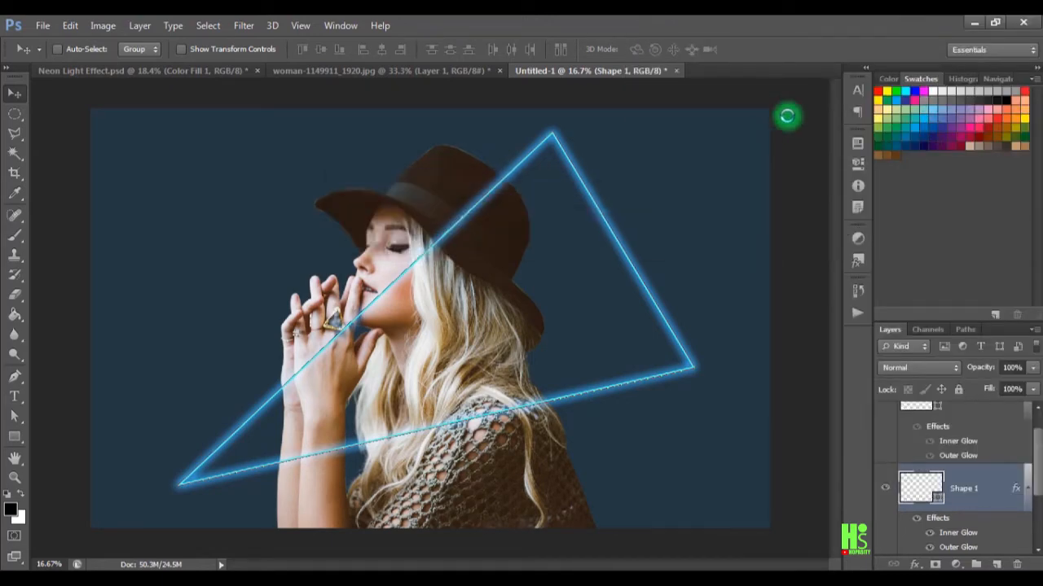
pyautogui.scroll(-2, 1010, 489)
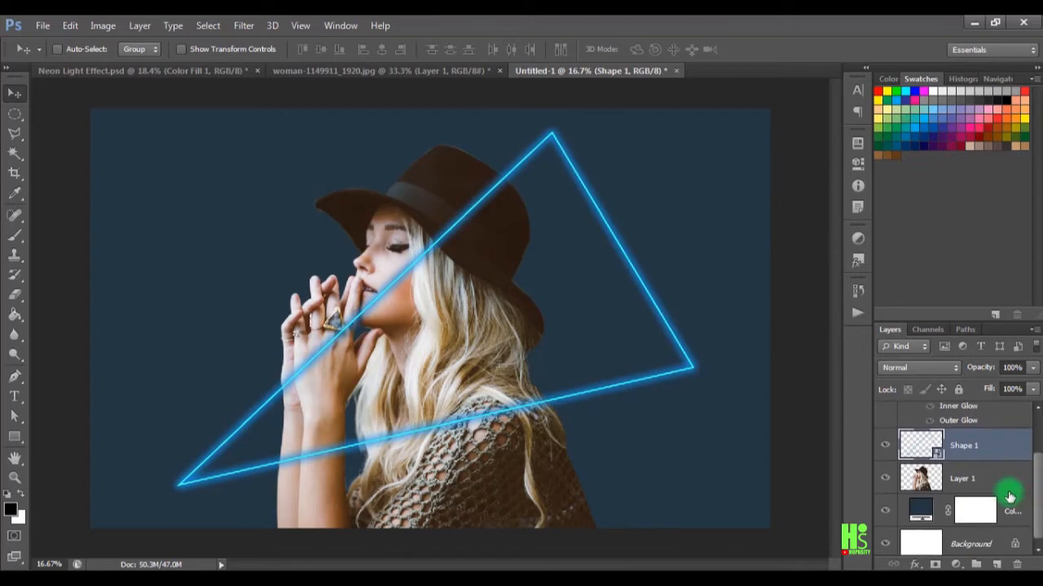
pyautogui.click(934, 564)
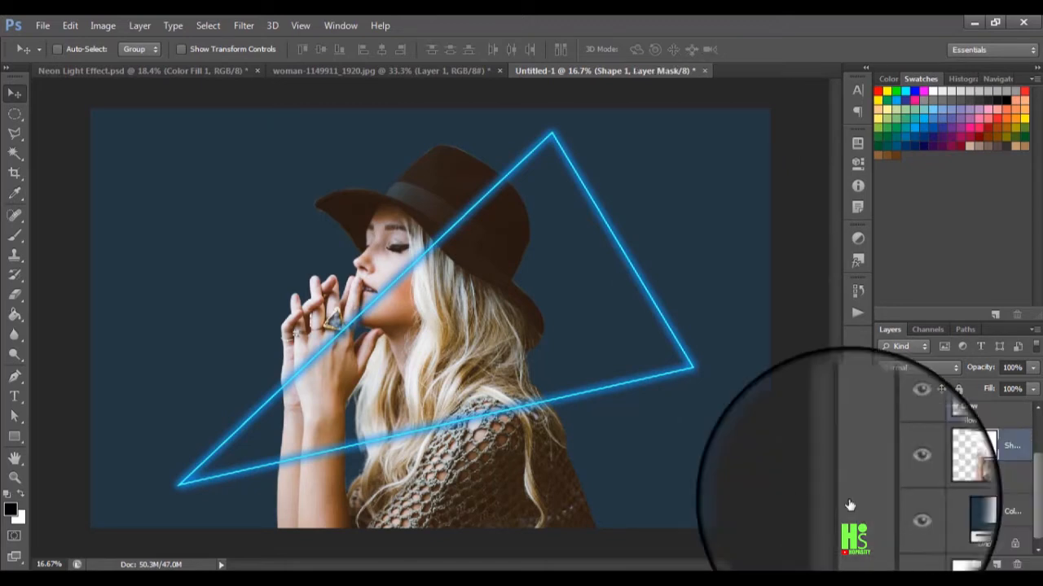
# - Rename the masked triangle layer as B
pyautogui.click(1014, 447)
pyautogui.doubleClick(1014, 447)
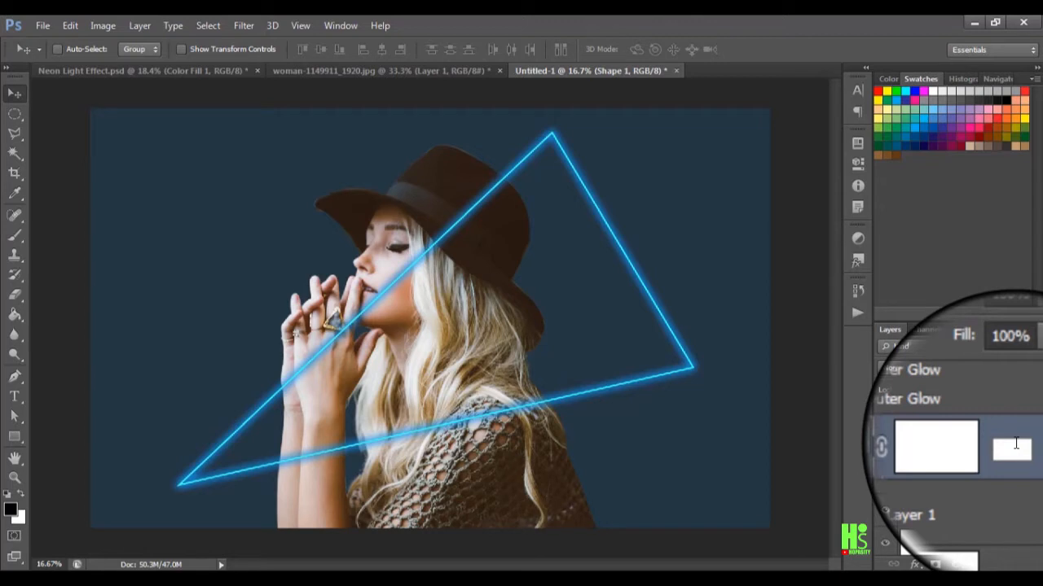
pyautogui.write('B')
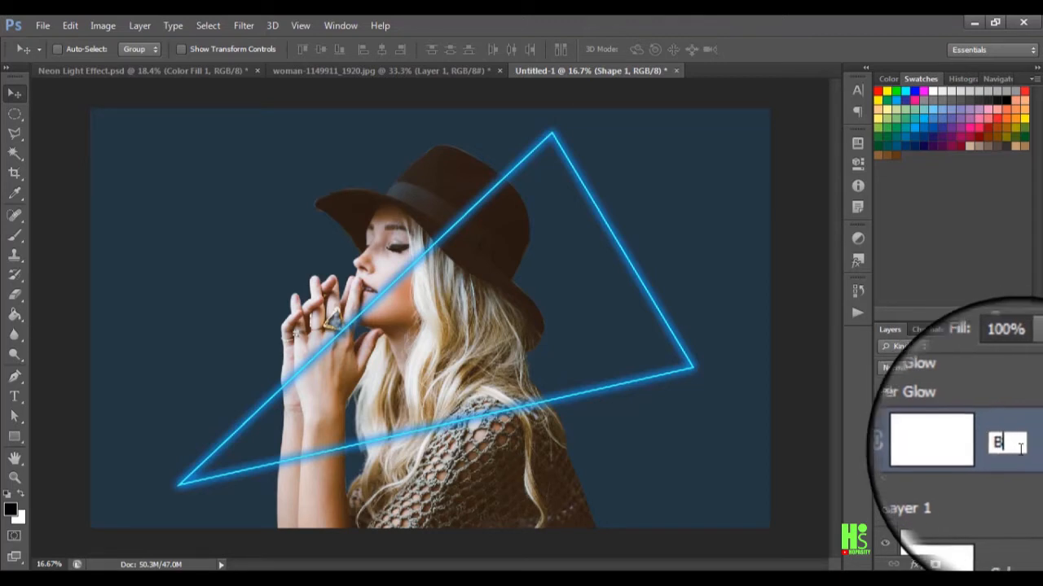
pyautogui.press('Return')
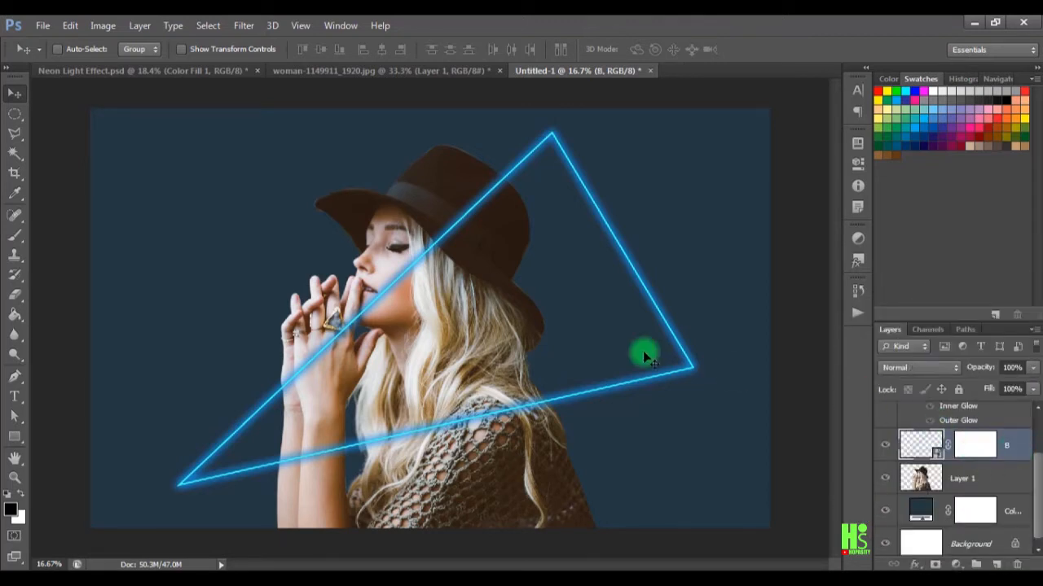
# - Move the triangle on layer B slightly to the right across the woman and select its layer mask
pyautogui.moveTo(540, 389)
pyautogui.mouseDown()
pyautogui.moveTo(535, 397)
pyautogui.moveTo(555, 396)
pyautogui.mouseUp()
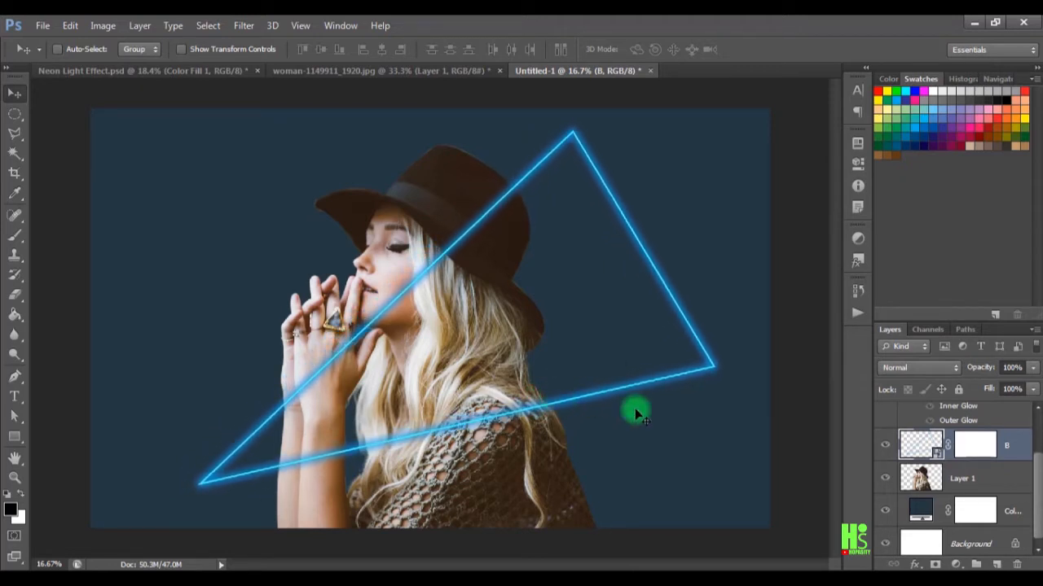
pyautogui.click(971, 444)
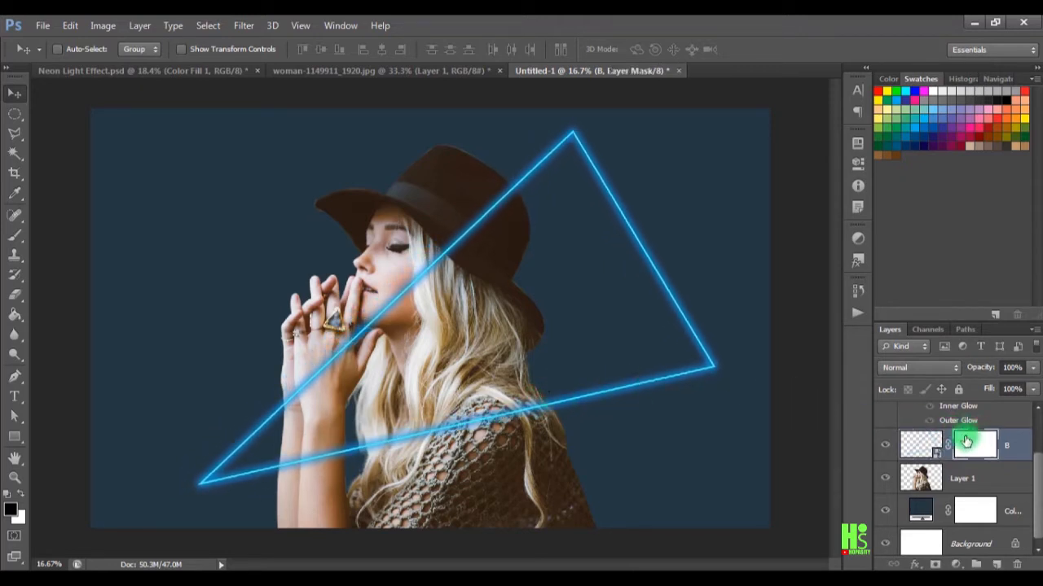
# - Switch to the Brush tool with the hard round 60 px brush preset at 100% hardness
pyautogui.click(15, 236)
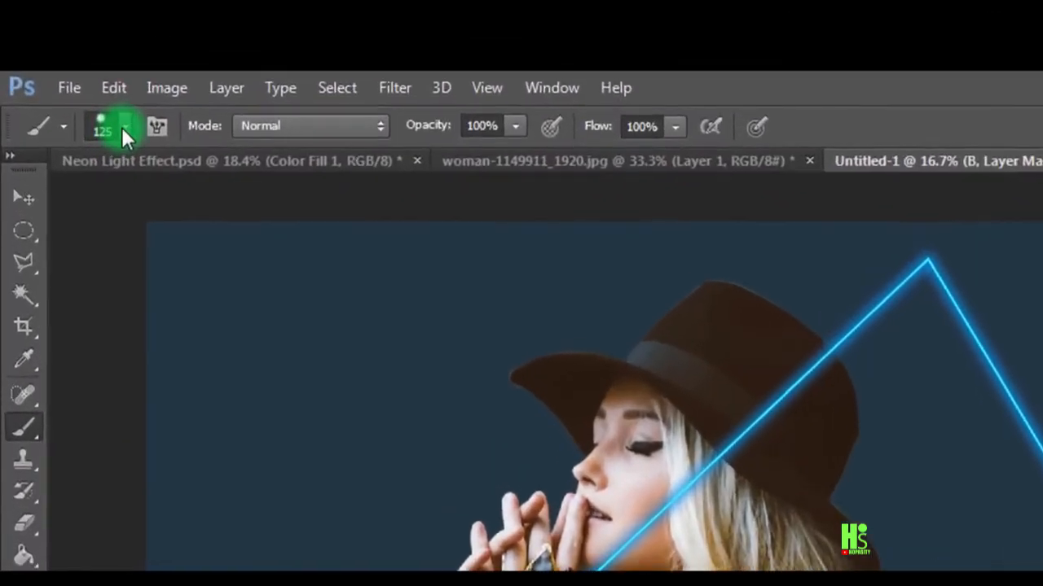
pyautogui.click(76, 50)
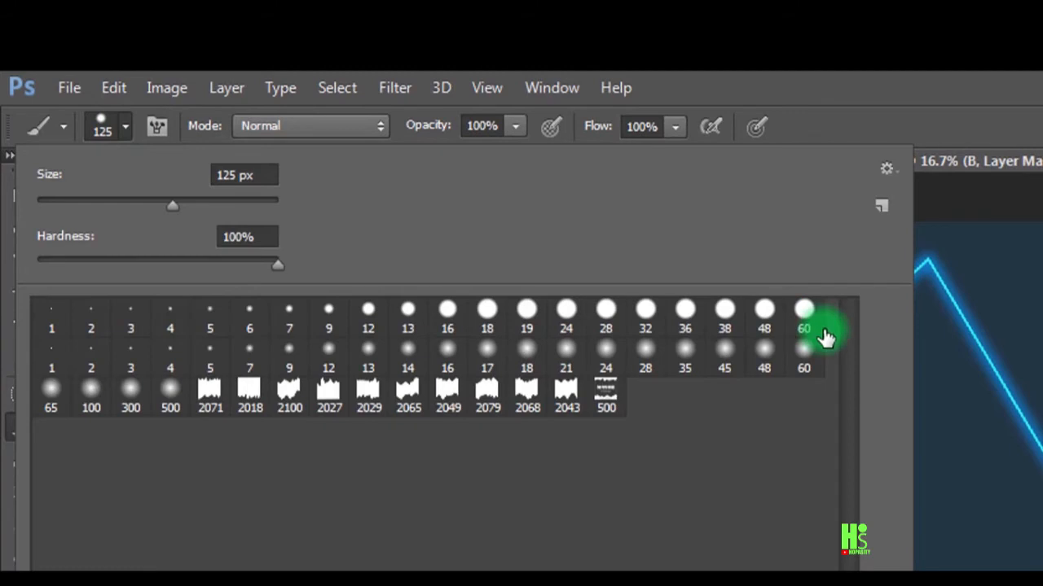
pyautogui.click(804, 313)
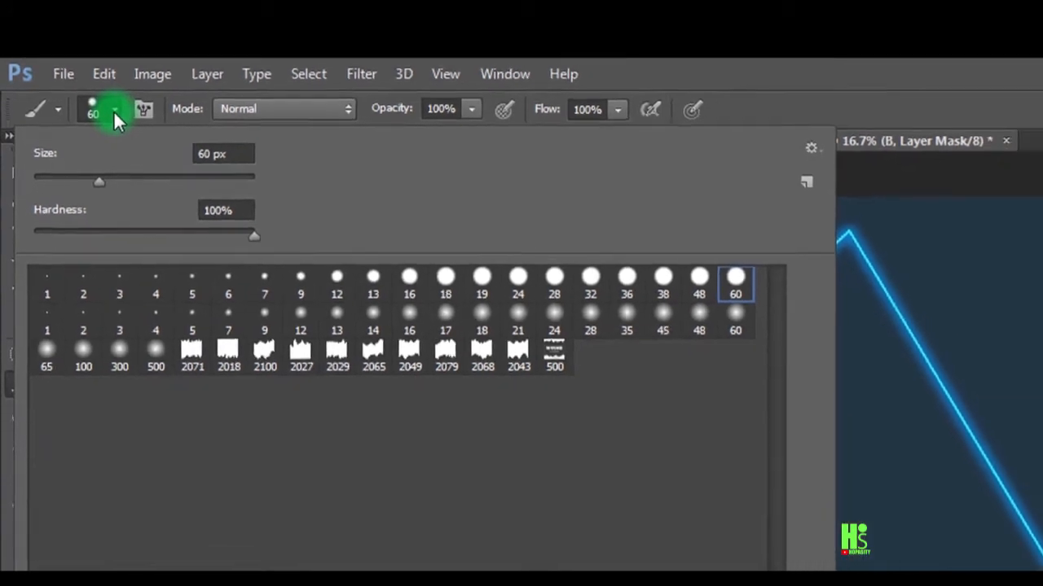
pyautogui.click(125, 128)
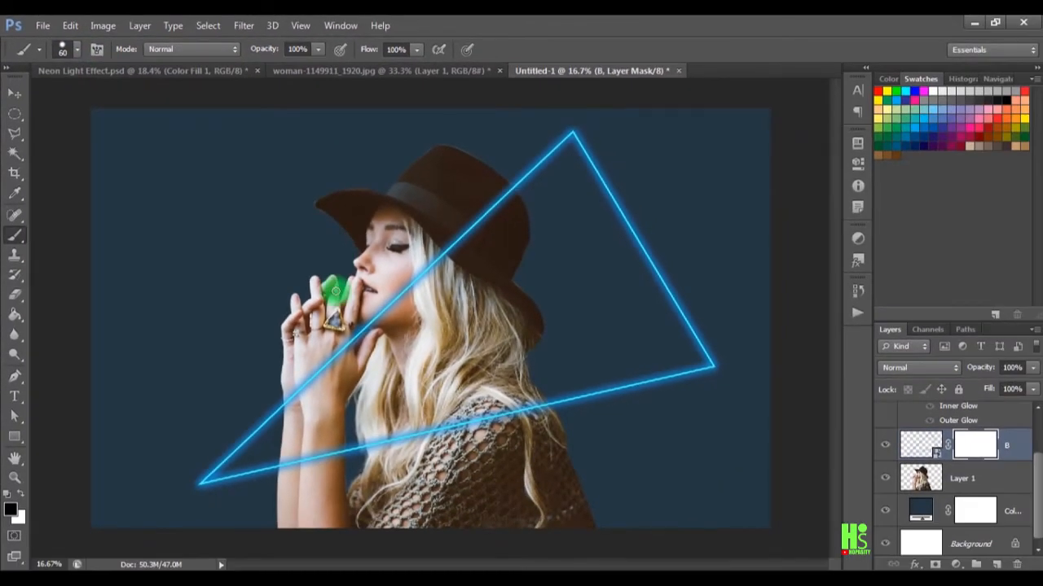
# - Paint black on layer B's mask to hide the blue line where it crosses the back of the woman's front hand
pyautogui.scroll(1, 335, 291)
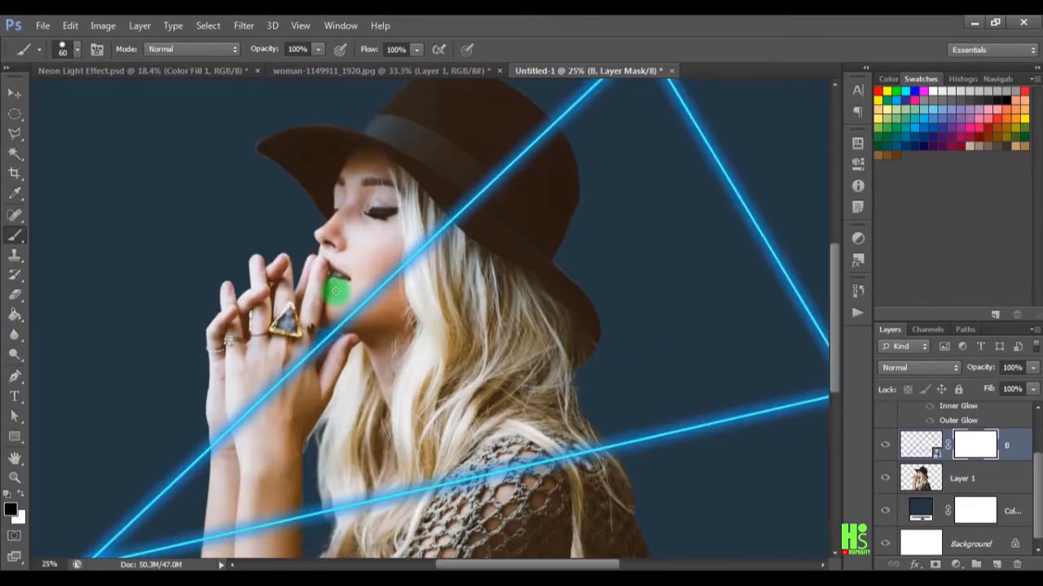
pyautogui.moveTo(338, 380); pyautogui.dragTo(406, 302)
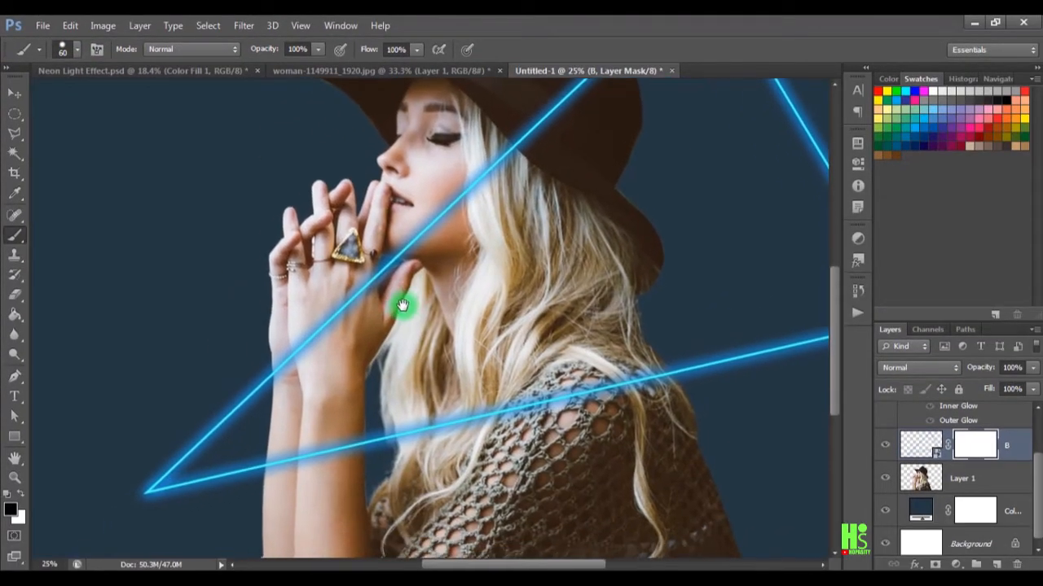
pyautogui.hotkey('ctrl', '+')
pyautogui.moveTo(305, 296)
pyautogui.mouseDown()
pyautogui.moveTo(287, 346)
pyautogui.moveTo(297, 272)
pyautogui.moveTo(288, 329)
pyautogui.moveTo(266, 298)
pyautogui.moveTo(259, 346)
pyautogui.mouseUp()
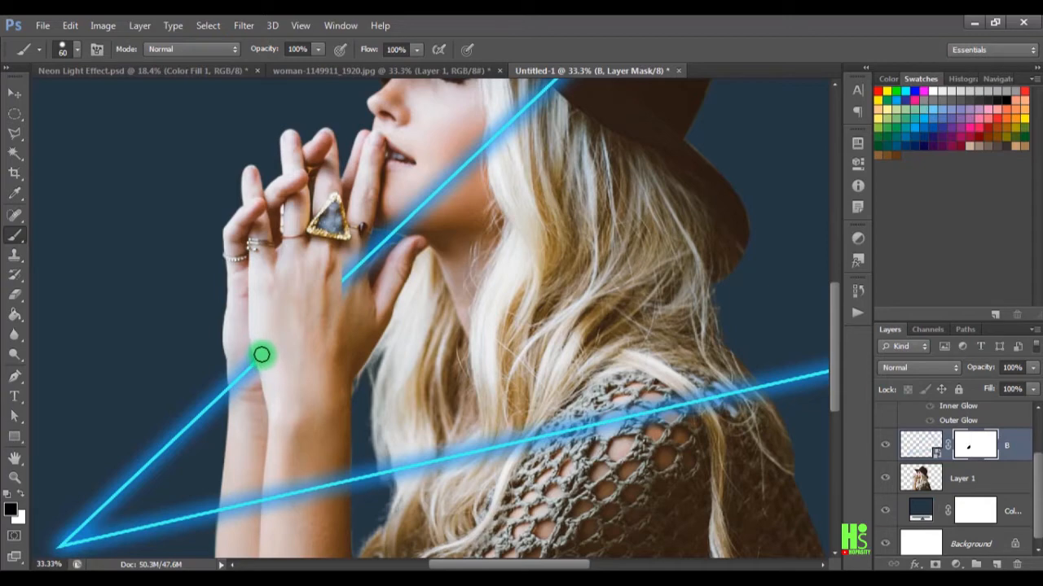
pyautogui.moveTo(257, 350)
pyautogui.mouseDown()
pyautogui.moveTo(268, 378)
pyautogui.moveTo(325, 326)
pyautogui.mouseUp()
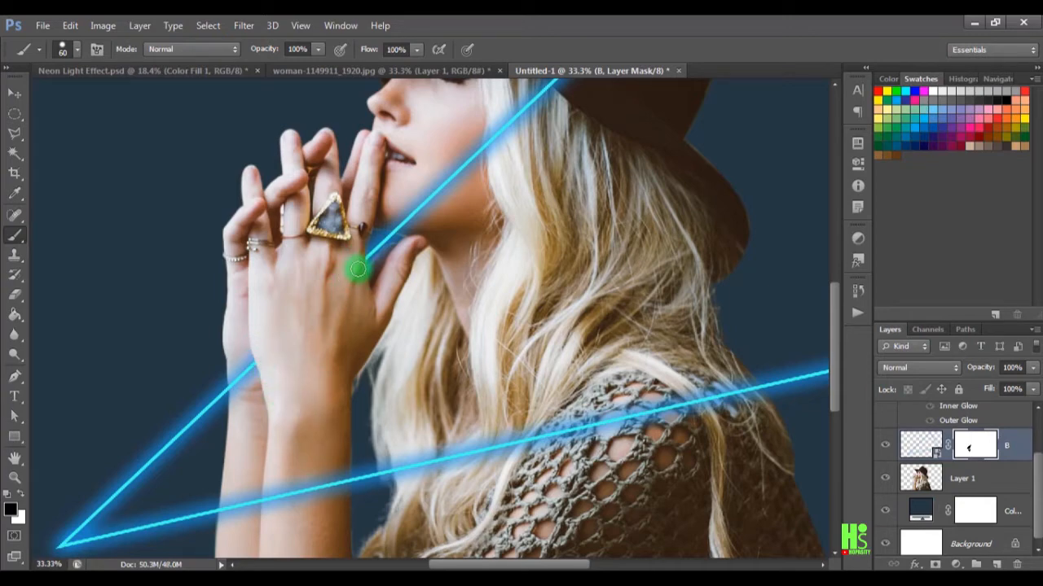
# - Paint black on layer B's mask to hide the lower blue line across the woman's front forearm
pyautogui.moveTo(329, 379)
pyautogui.mouseDown()
pyautogui.moveTo(353, 268)
pyautogui.moveTo(368, 329)
pyautogui.mouseUp()
pyautogui.moveTo(335, 429); pyautogui.dragTo(333, 463)
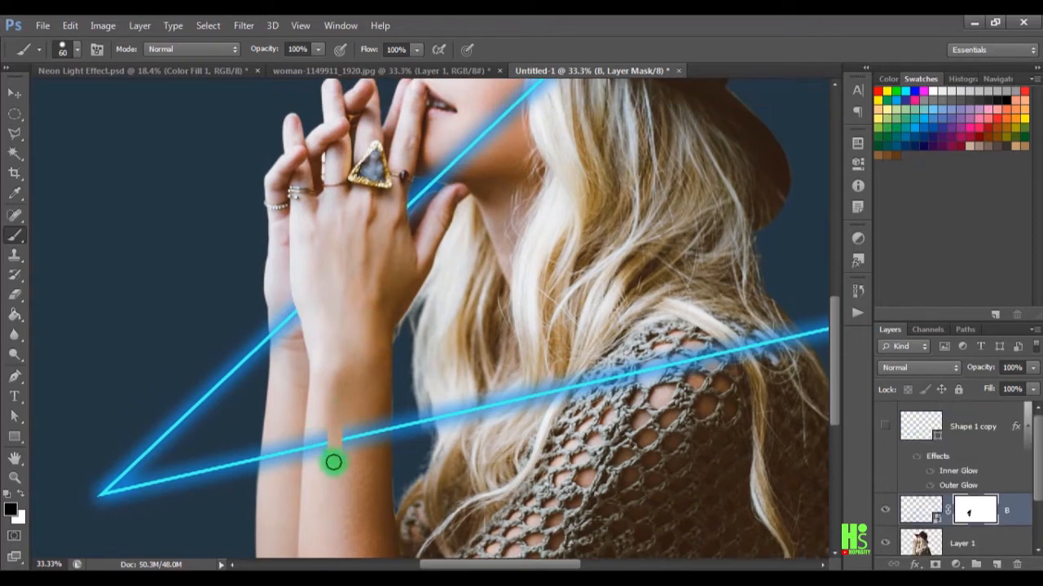
pyautogui.moveTo(317, 426)
pyautogui.mouseDown()
pyautogui.moveTo(314, 460)
pyautogui.moveTo(312, 432)
pyautogui.moveTo(335, 420)
pyautogui.moveTo(373, 421)
pyautogui.moveTo(381, 409)
pyautogui.moveTo(382, 439)
pyautogui.moveTo(383, 410)
pyautogui.moveTo(340, 447)
pyautogui.mouseUp()
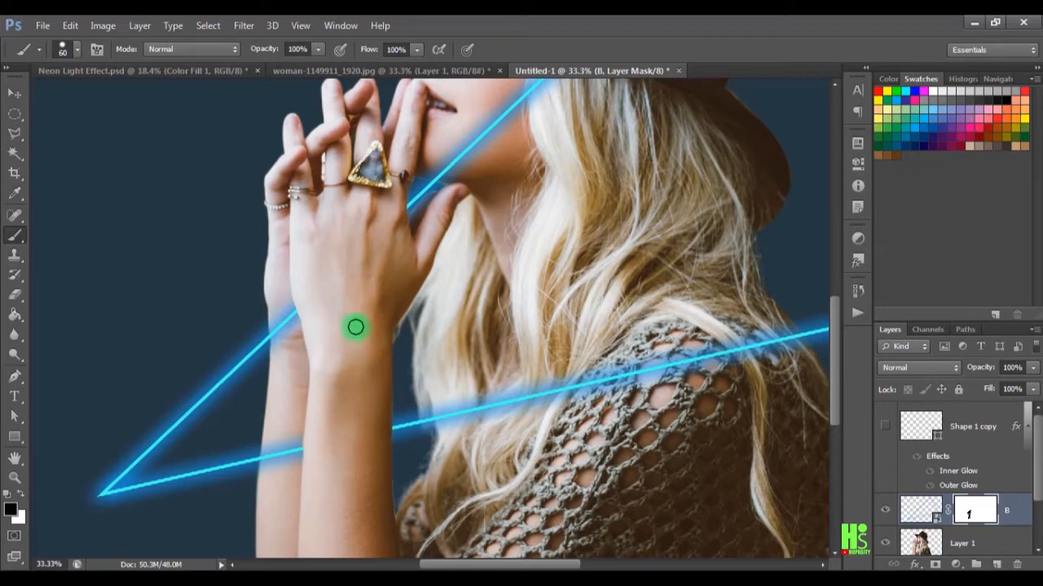
pyautogui.hotkey('ctrl', '-')
pyautogui.hotkey('ctrl', '-')
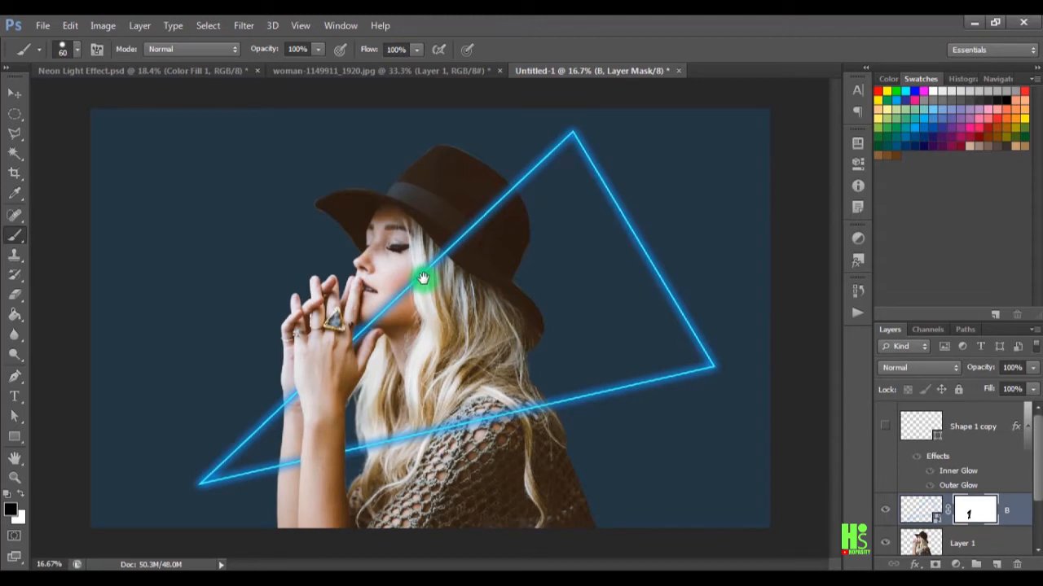
# - Show the Shape 1 copy layer and transform its triangle, mirroring it horizontally so its apex stands beside the woman's hat brim
pyautogui.press('v')
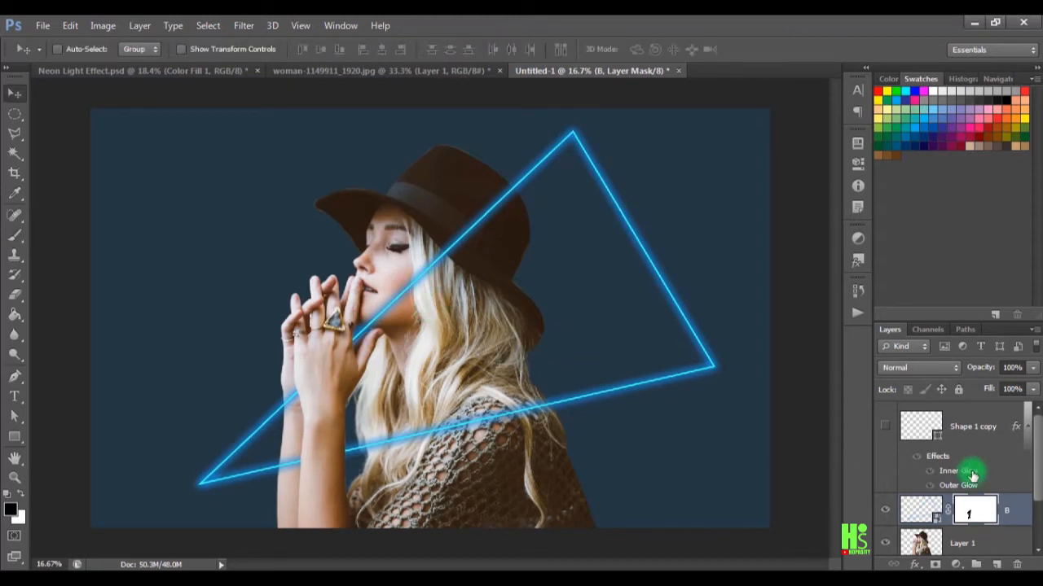
pyautogui.click(984, 429)
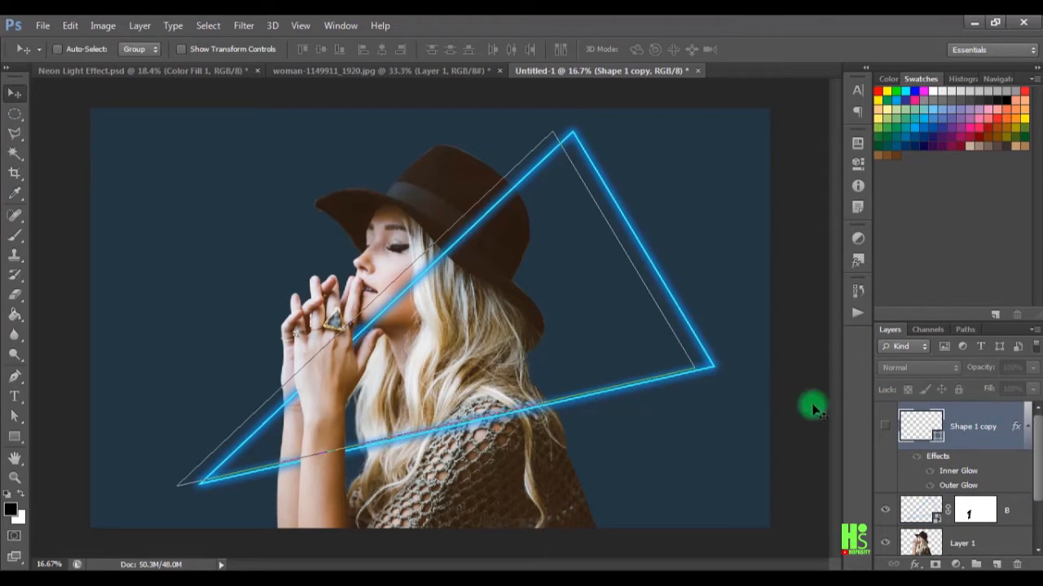
pyautogui.click(883, 424)
pyautogui.hotkey('ctrl', 't')
pyautogui.moveTo(735, 377); pyautogui.dragTo(363, 269)
pyautogui.moveTo(649, 500); pyautogui.dragTo(609, 461)
pyautogui.click(767, 48)
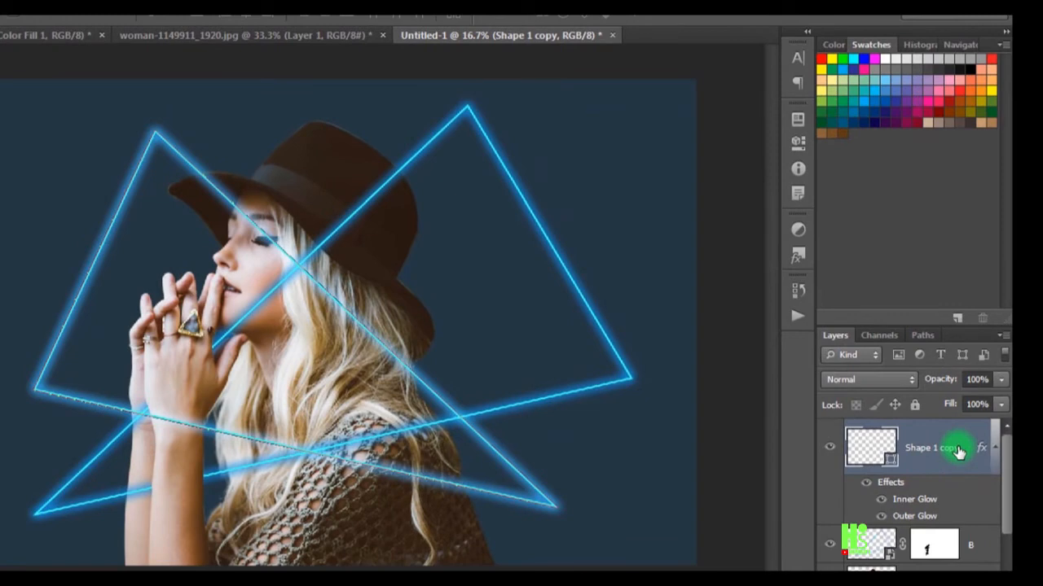
# - Set the Inner Glow color of the Shape 1 copy layer to yellow fffc00
pyautogui.rightClick(959, 452)
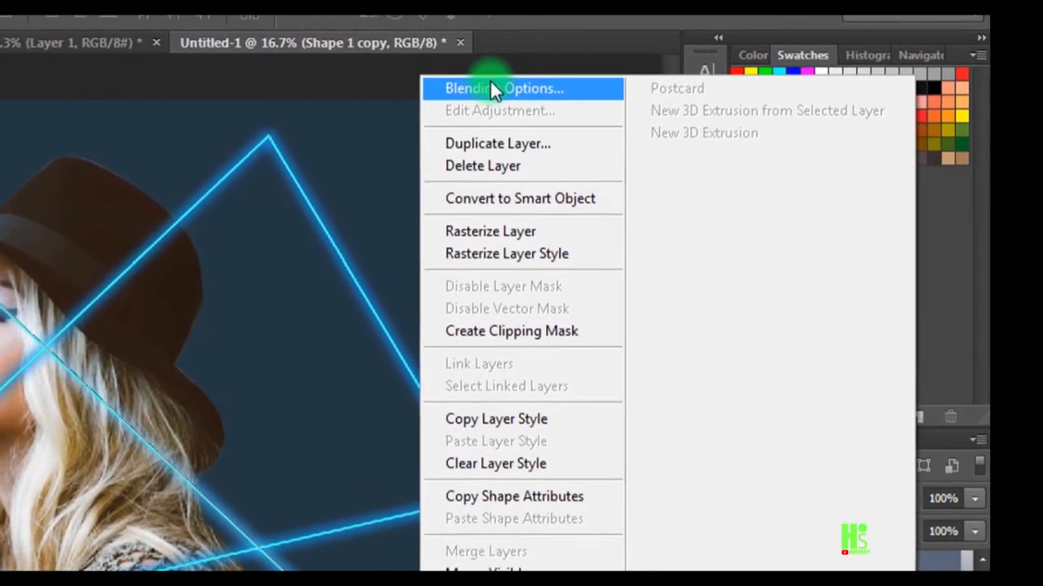
pyautogui.click(633, 68)
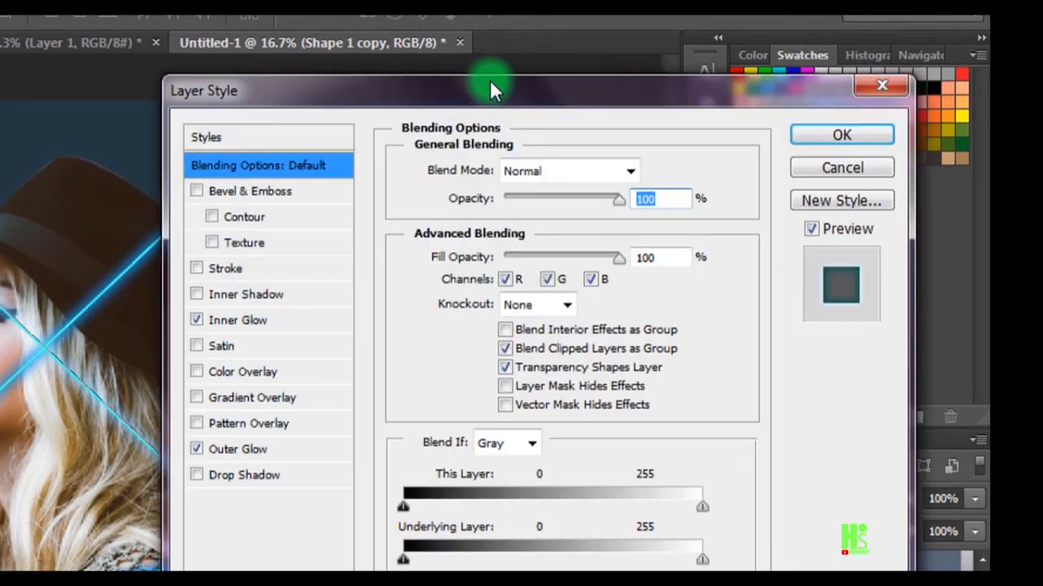
pyautogui.moveTo(408, 90); pyautogui.dragTo(441, 64)
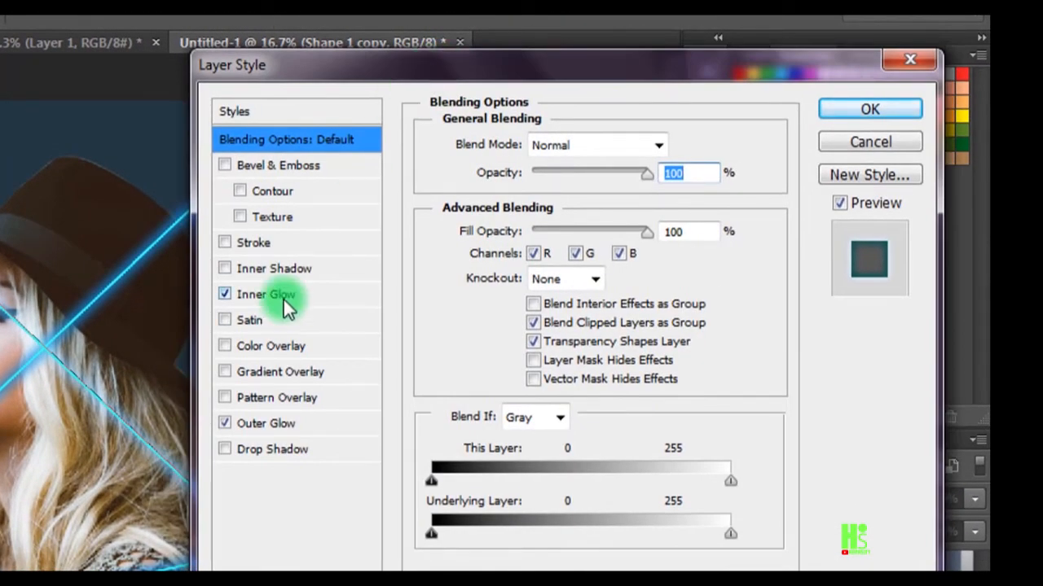
pyautogui.click(281, 297)
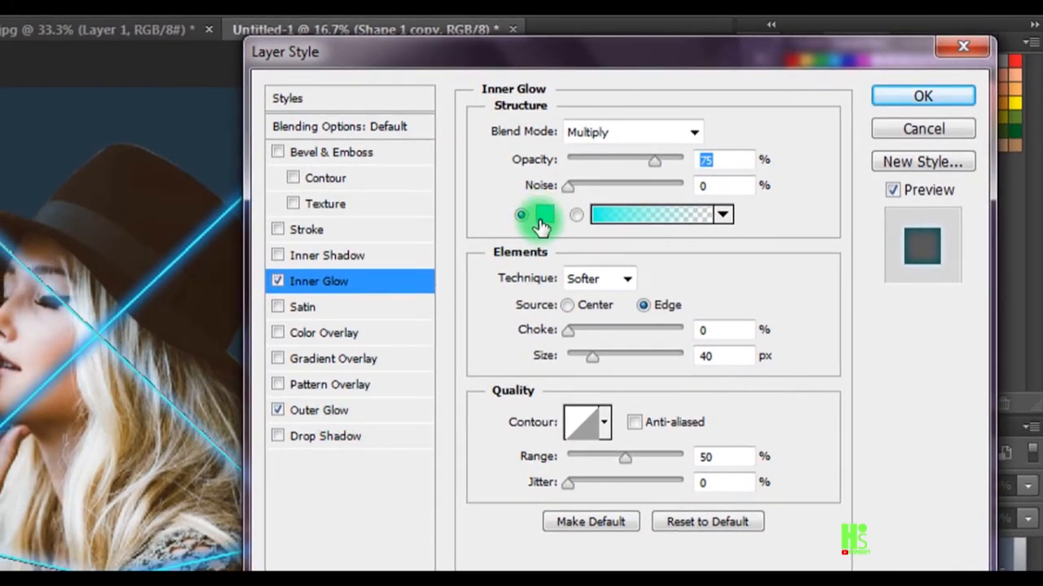
pyautogui.click(542, 217)
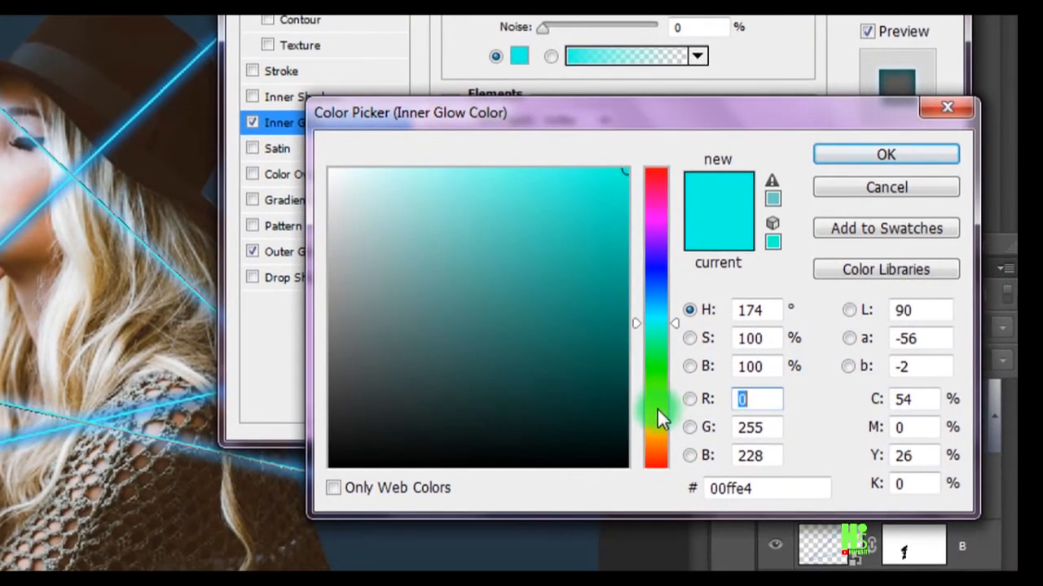
pyautogui.click(656, 422)
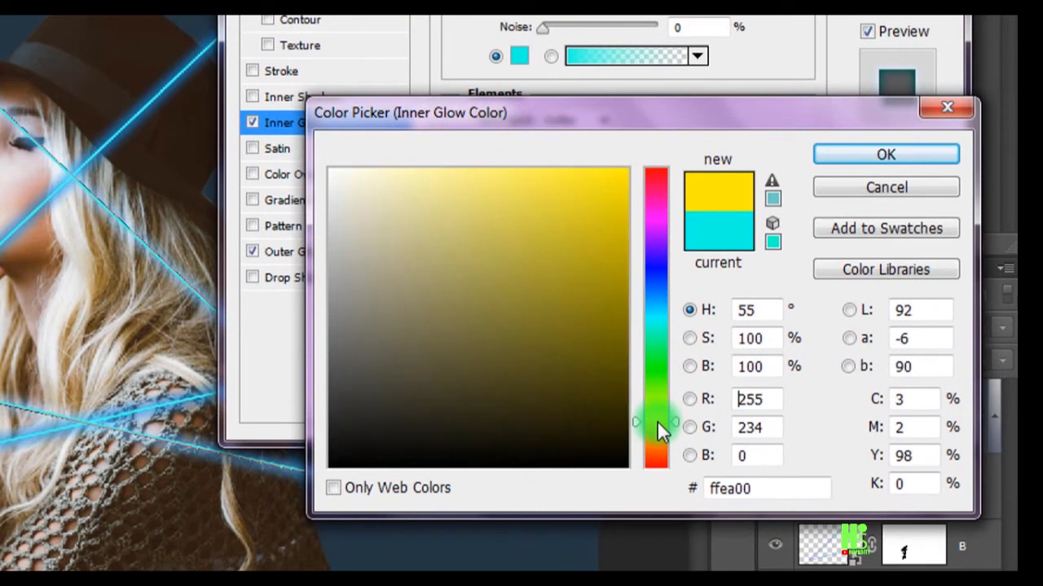
pyautogui.moveTo(657, 420); pyautogui.dragTo(658, 417)
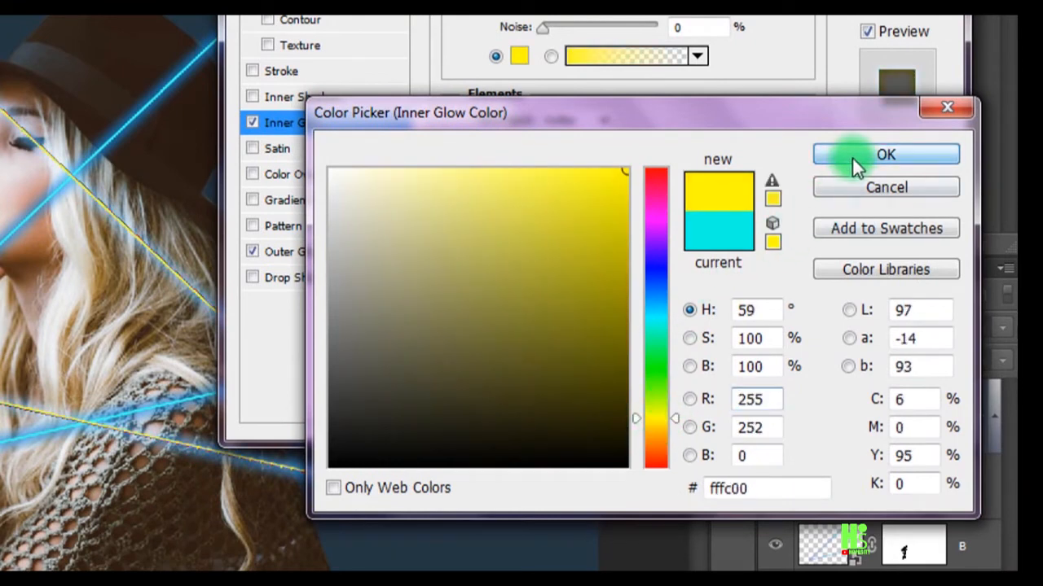
pyautogui.click(852, 156)
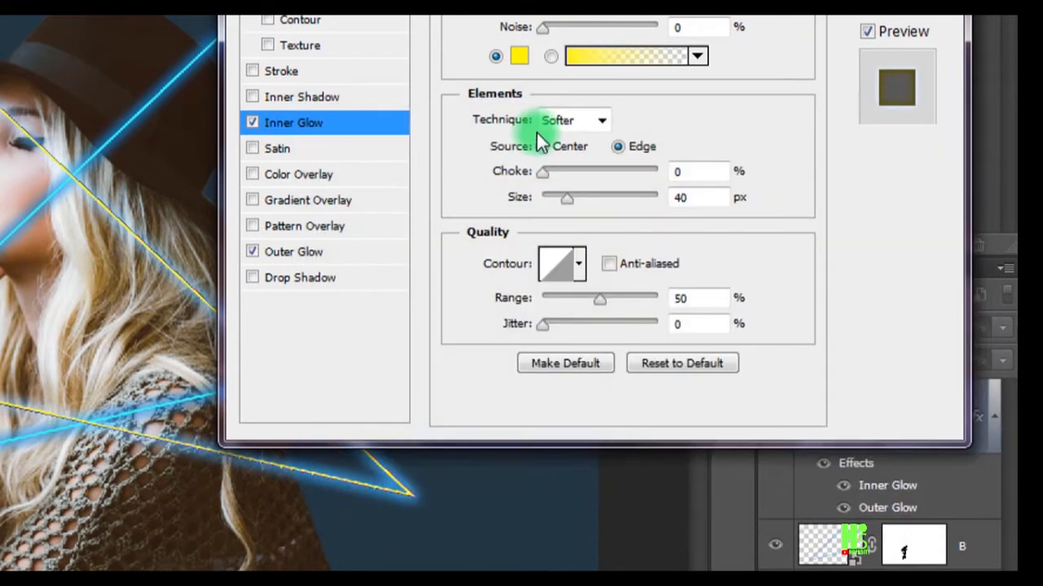
# - Set the Outer Glow color of the Shape 1 copy layer to orange-red ed3f17 and apply the layer style
pyautogui.click(381, 253)
pyautogui.click(519, 56)
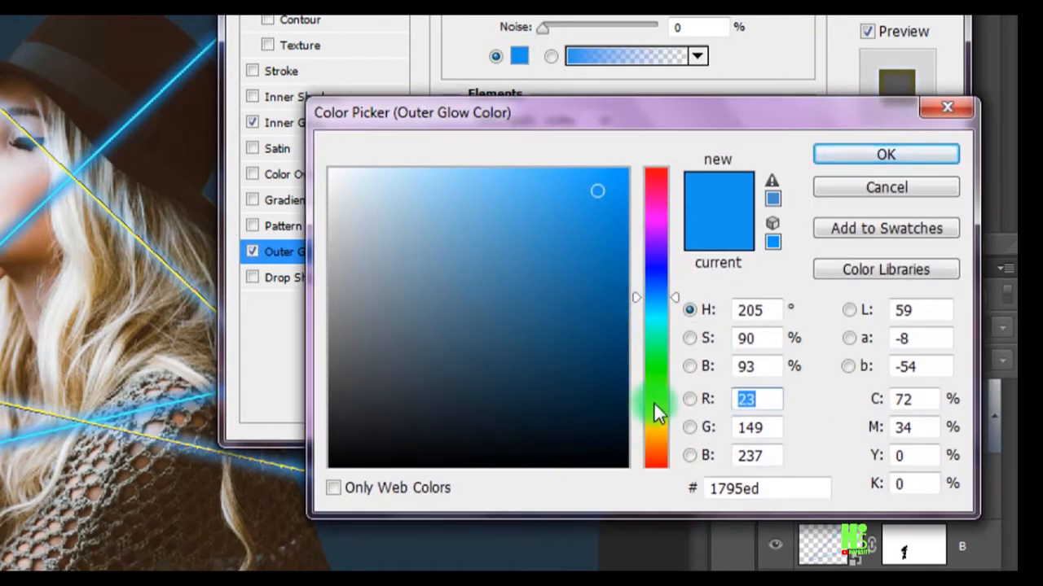
pyautogui.moveTo(661, 434); pyautogui.dragTo(654, 458)
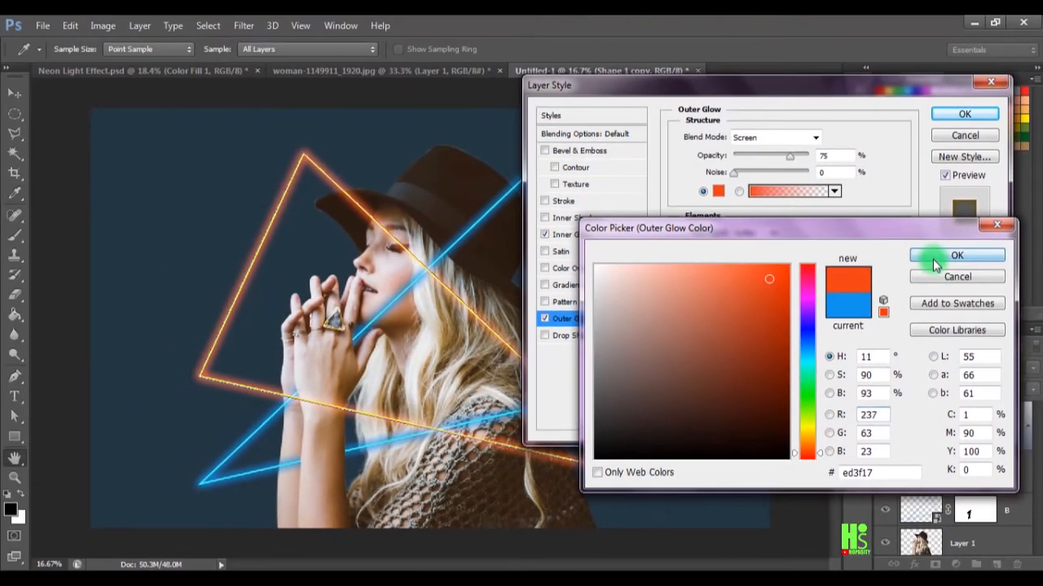
pyautogui.click(933, 259)
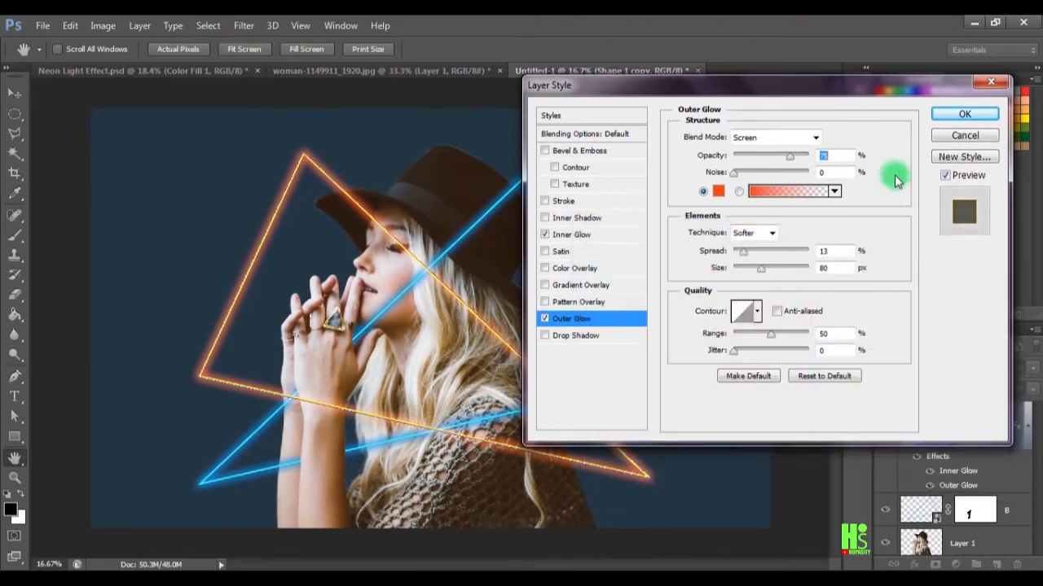
pyautogui.click(937, 112)
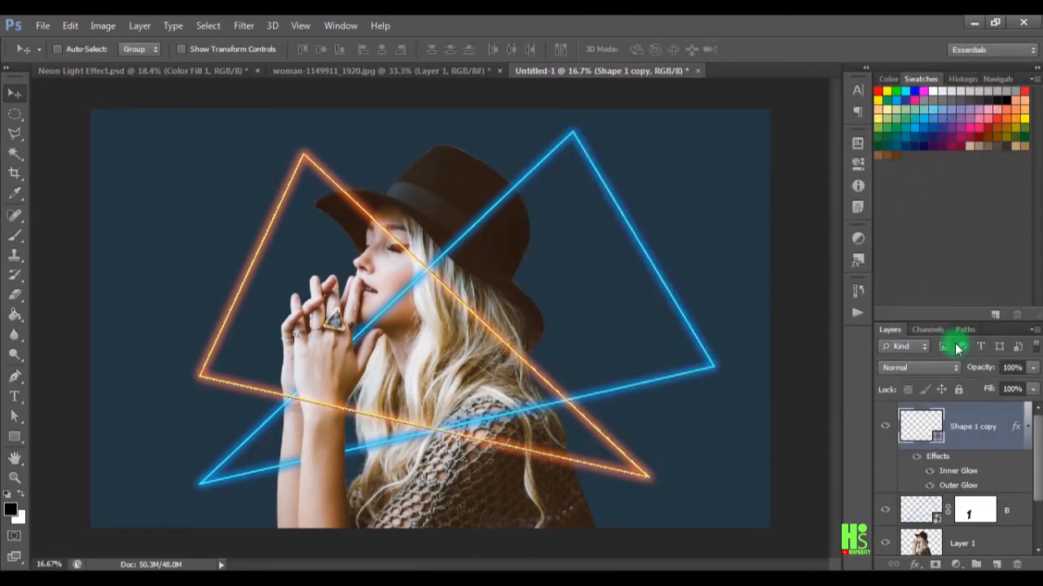
# - Move the orange triangle slightly up and convert the Shape 1 copy layer to a Smart Object
pyautogui.moveTo(1035, 446)
pyautogui.mouseDown()
pyautogui.moveTo(1039, 469)
pyautogui.moveTo(1041, 454)
pyautogui.mouseUp()
pyautogui.moveTo(681, 461); pyautogui.dragTo(641, 467)
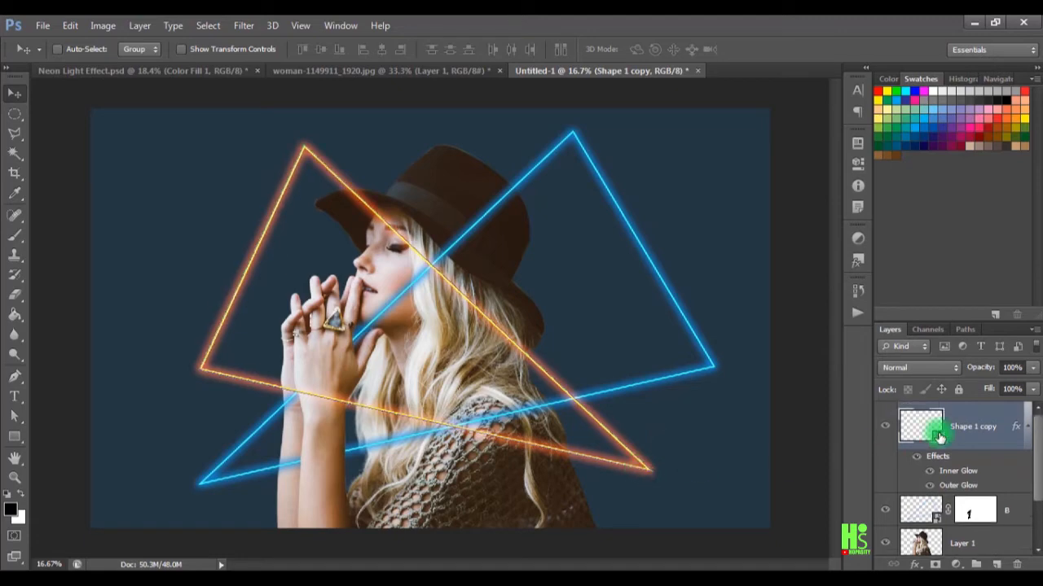
pyautogui.rightClick(993, 430)
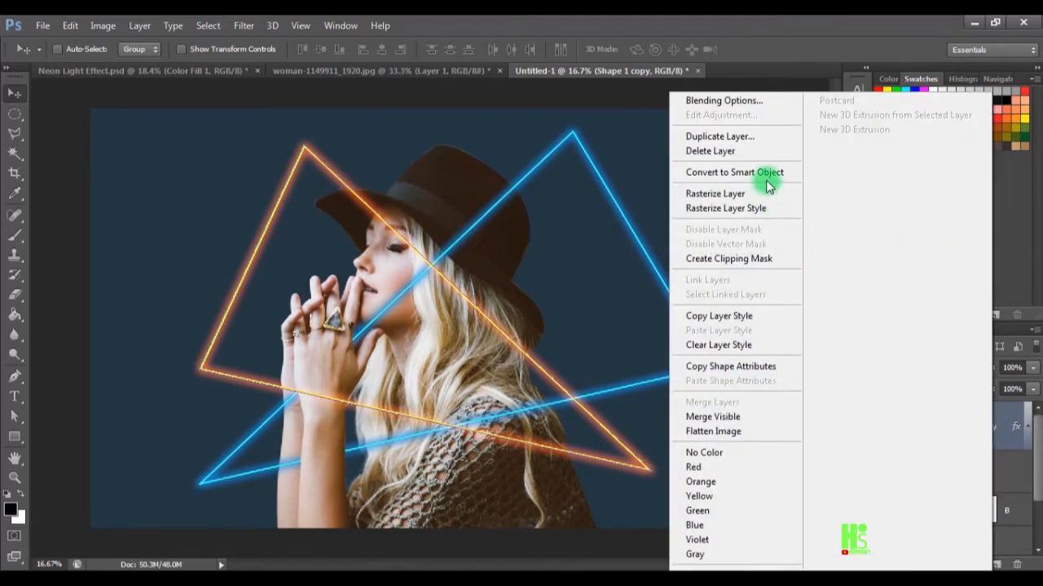
pyautogui.click(764, 173)
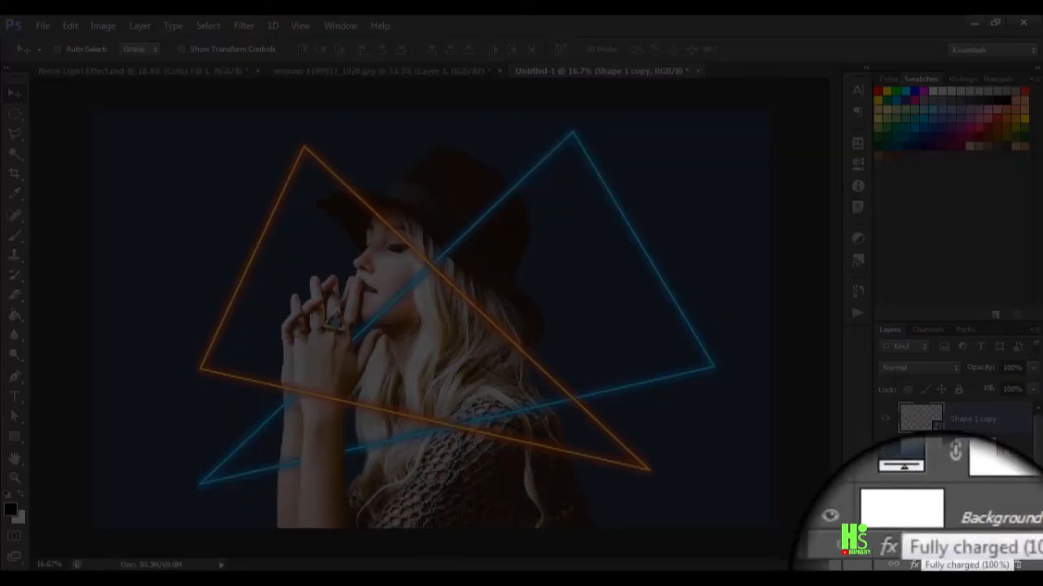
# - Add a layer mask to the Shape 1 copy layer and rename the layer as R
pyautogui.click(937, 566)
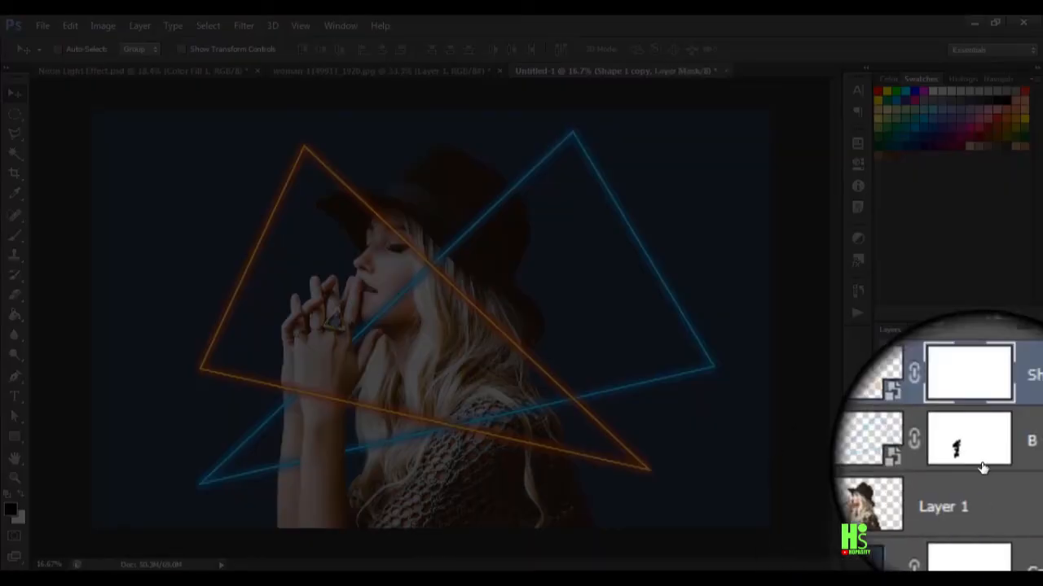
pyautogui.doubleClick(1018, 420)
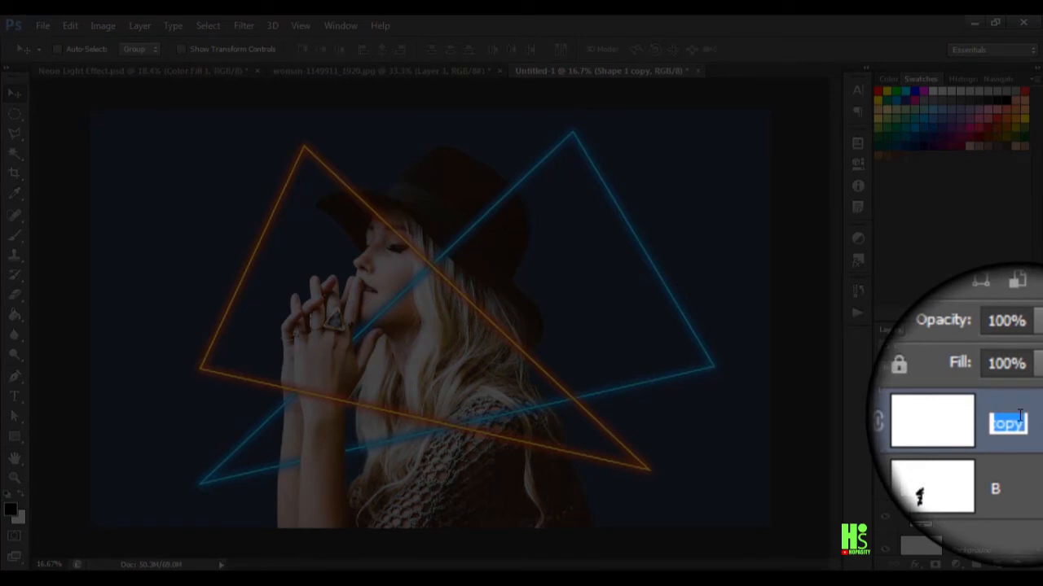
pyautogui.press('Return')
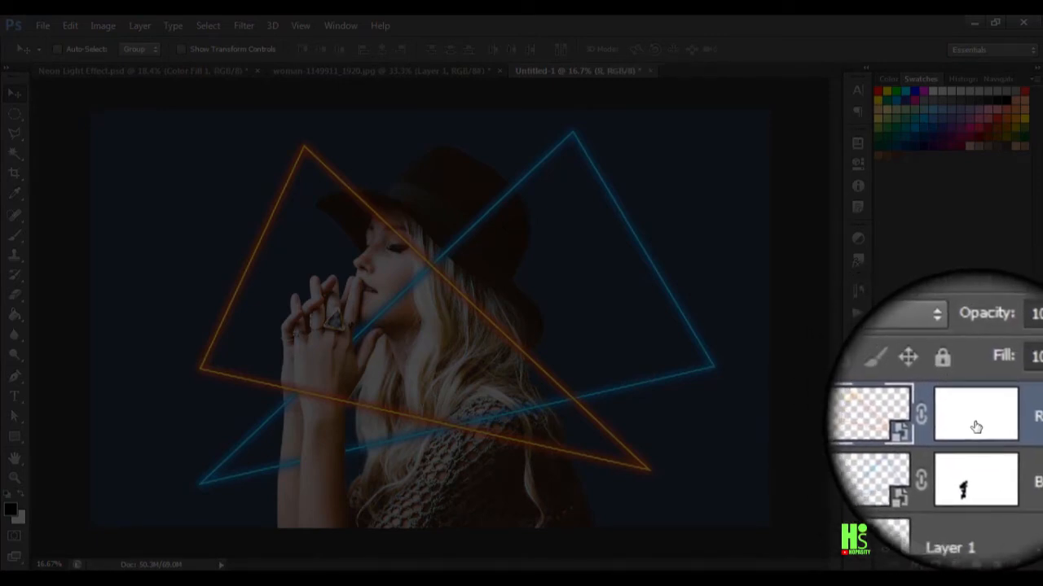
# - Paint black on the R layer mask with a 60 px brush to hide the orange line across the hands and wrists
pyautogui.click(975, 418)
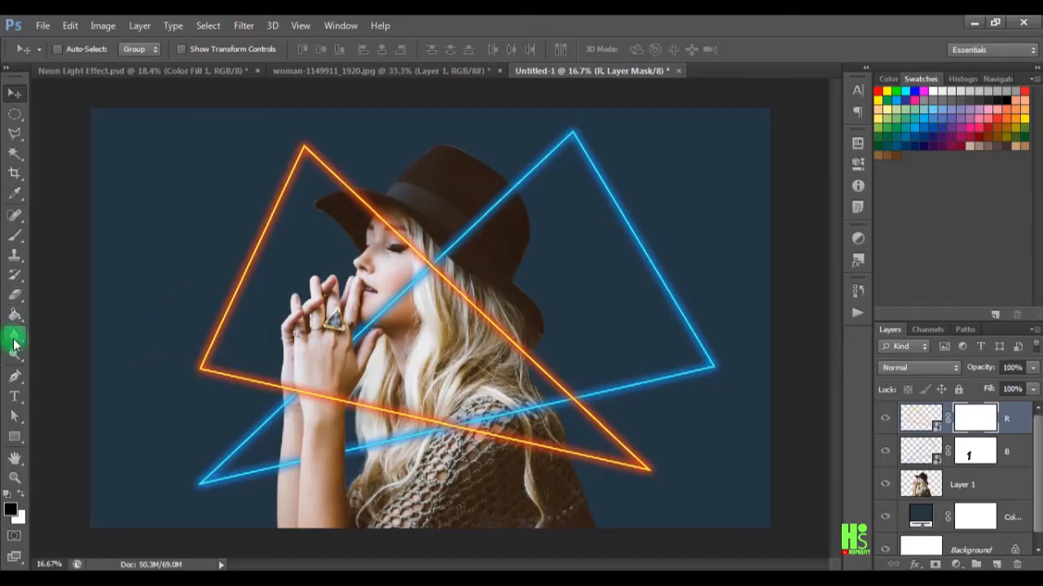
pyautogui.click(14, 236)
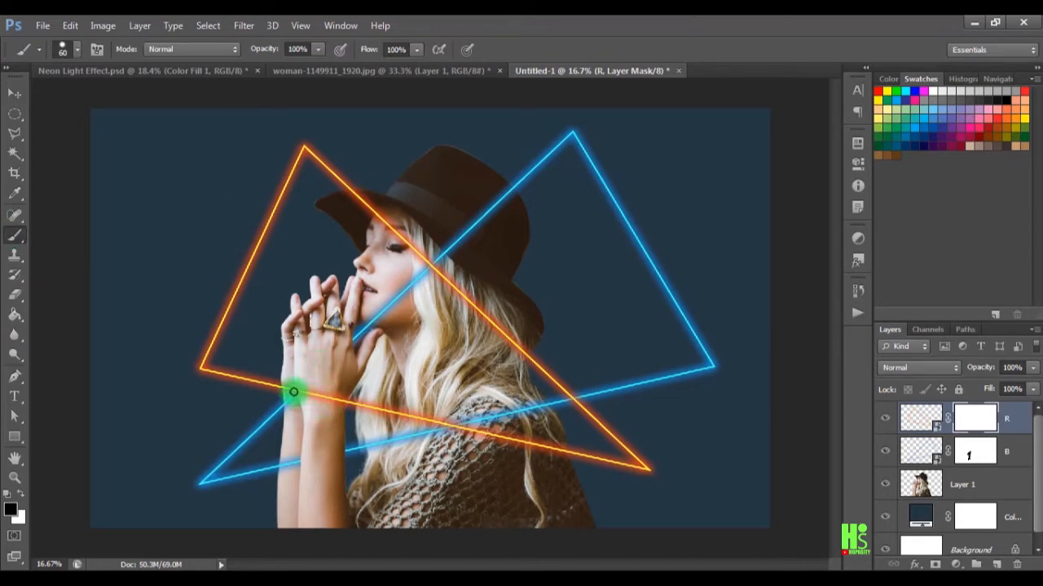
pyautogui.hotkey('ctrl', '+')
pyautogui.hotkey('ctrl', '+')
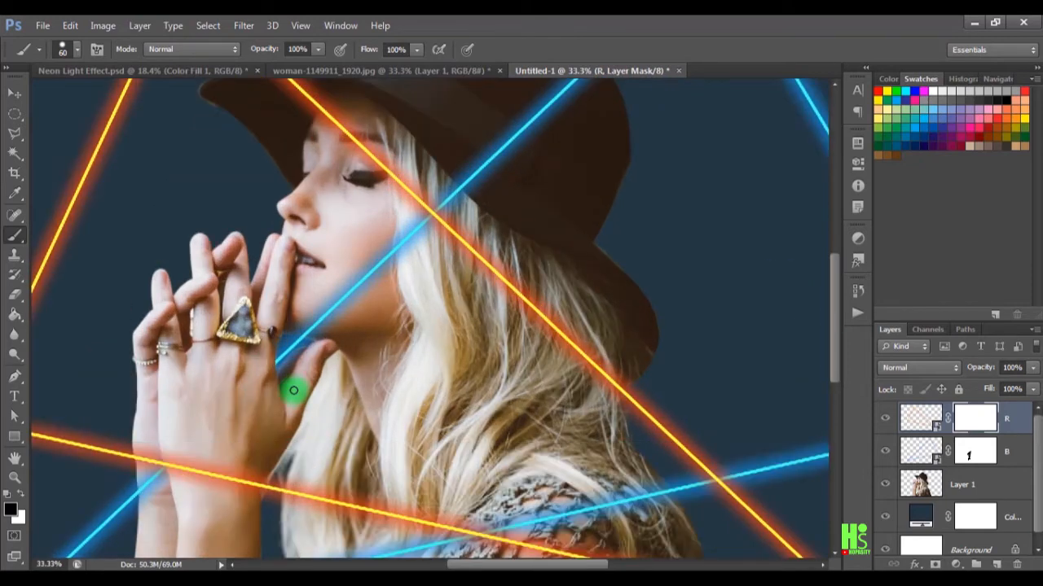
pyautogui.moveTo(291, 426); pyautogui.dragTo(392, 339)
pyautogui.moveTo(278, 357)
pyautogui.mouseDown()
pyautogui.moveTo(268, 403)
pyautogui.moveTo(252, 339)
pyautogui.moveTo(293, 392)
pyautogui.moveTo(241, 340)
pyautogui.mouseUp()
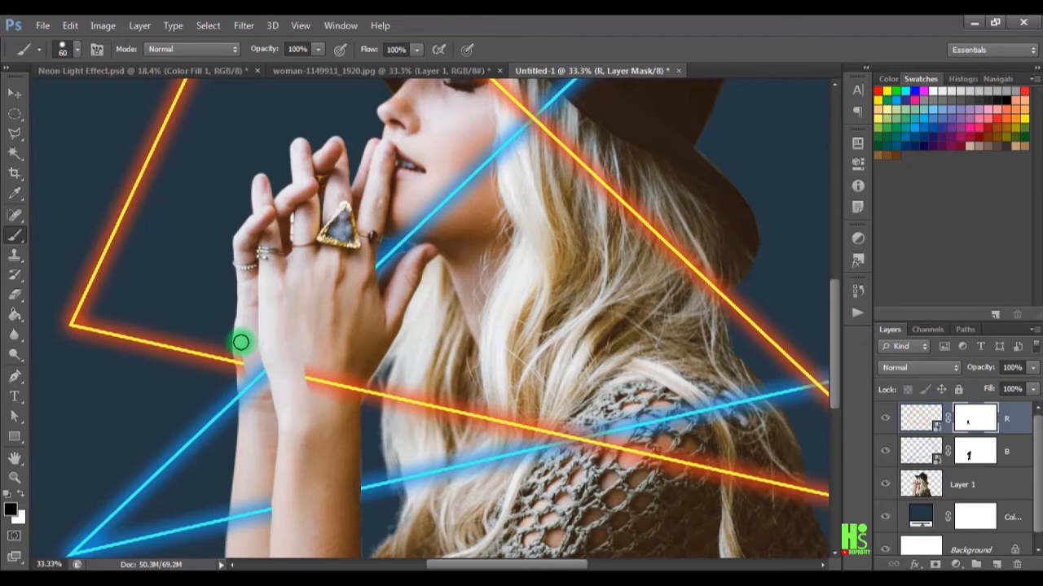
pyautogui.moveTo(246, 381); pyautogui.dragTo(345, 328)
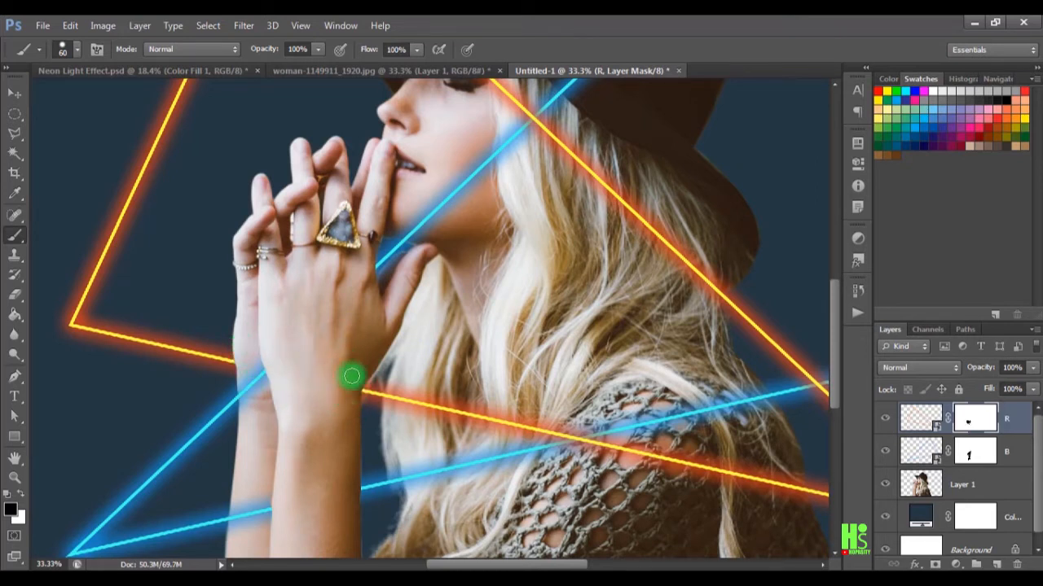
# - Mask out the orange line over the front hat brim on the R layer, refining the brim edge with a 25 px brush
pyautogui.hotkey('ctrl', '-')
pyautogui.hotkey('ctrl', '+')
pyautogui.moveTo(382, 187)
pyautogui.mouseDown()
pyautogui.moveTo(316, 131)
pyautogui.moveTo(350, 145)
pyautogui.moveTo(329, 132)
pyautogui.mouseUp()
pyautogui.press('x')
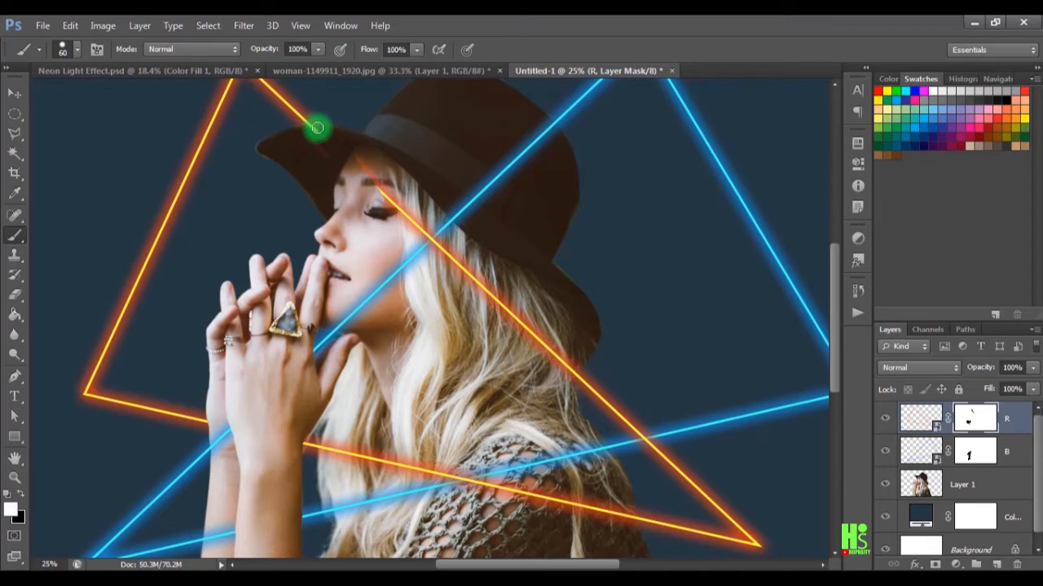
pyautogui.moveTo(327, 128); pyautogui.dragTo(308, 132)
pyautogui.hotkey('ctrl', '+')
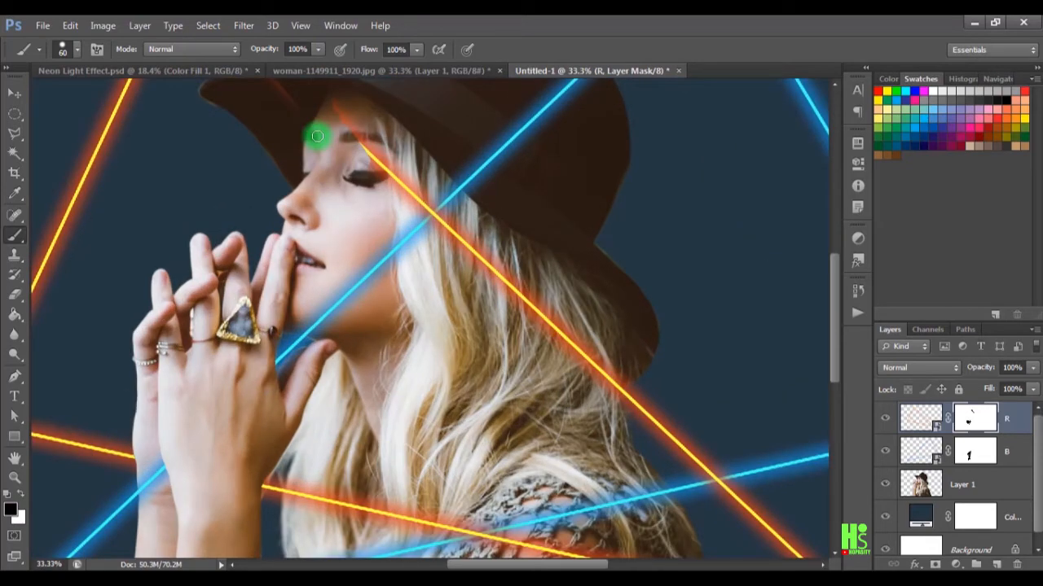
pyautogui.hotkey('ctrl', '+')
pyautogui.moveTo(317, 135)
pyautogui.mouseDown()
pyautogui.moveTo(421, 416)
pyautogui.moveTo(447, 457)
pyautogui.mouseUp()
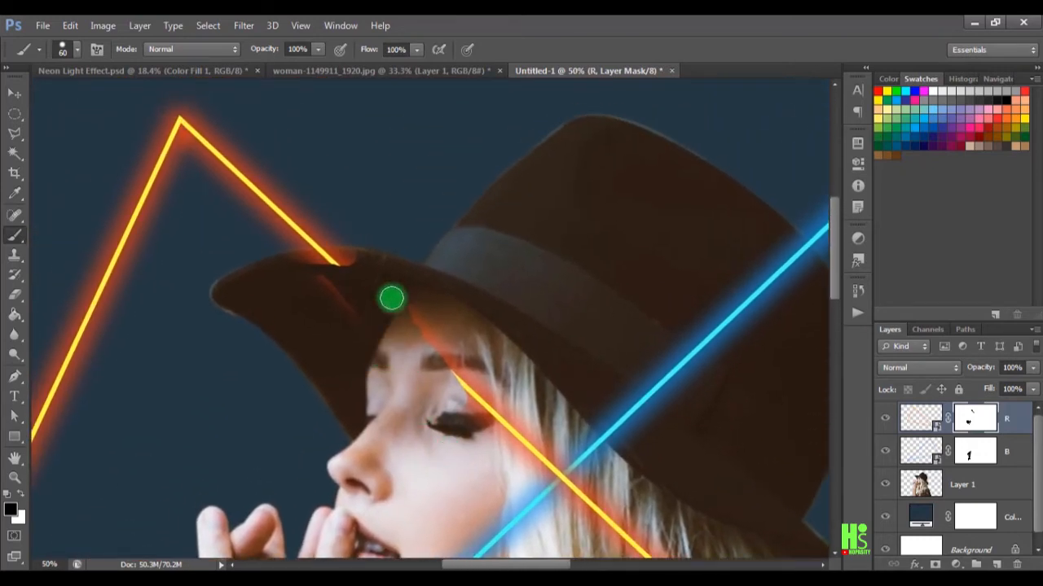
pyautogui.moveTo(372, 274)
pyautogui.mouseDown()
pyautogui.moveTo(337, 258)
pyautogui.moveTo(284, 258)
pyautogui.mouseUp()
pyautogui.press('[')
pyautogui.press('[')
pyautogui.press('[')
pyautogui.press('[')
pyautogui.press('[')
pyautogui.press('[')
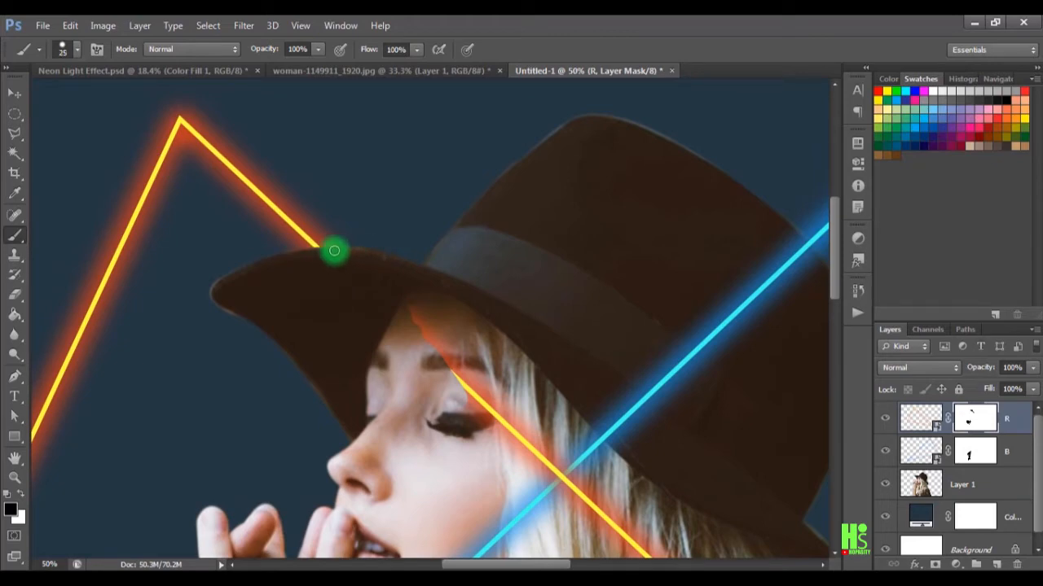
# - Paint black on the R layer mask to hide the orange line across the forehead and eye area
pyautogui.hotkey('ctrl', '+')
pyautogui.hotkey('ctrl', '+')
pyautogui.press(']')
pyautogui.press(']')
pyautogui.press(']')
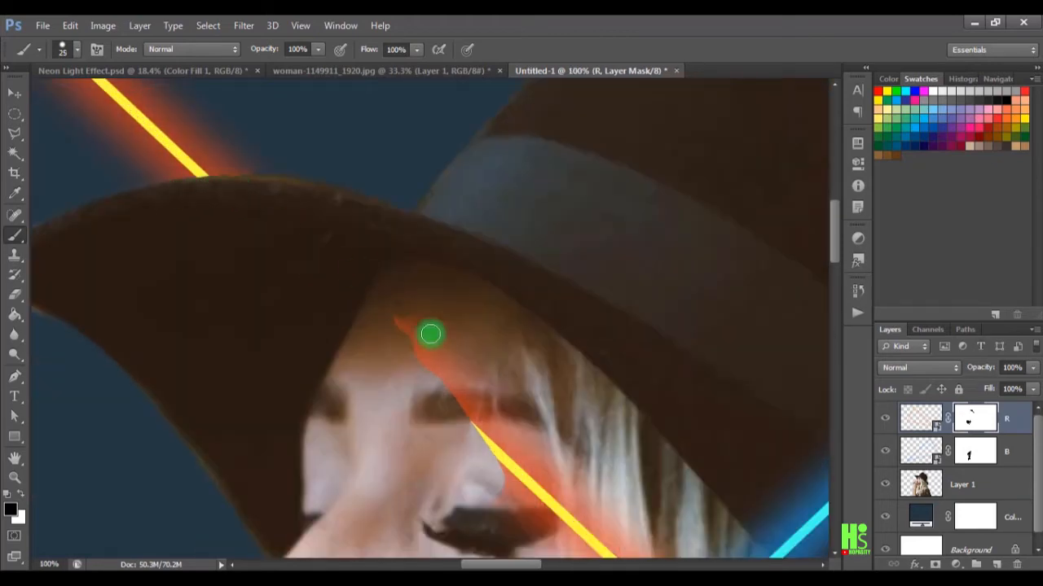
pyautogui.moveTo(430, 335); pyautogui.dragTo(584, 530)
pyautogui.moveTo(611, 434); pyautogui.dragTo(538, 227)
pyautogui.moveTo(513, 346); pyautogui.dragTo(555, 291)
# - Mask out the orange line across the hair on the R layer, refining its exit below the back hat brim with a 35 px brush
pyautogui.hotkey('ctrl', '-')
pyautogui.hotkey('ctrl', '-')
pyautogui.hotkey('ctrl', '-')
pyautogui.press(']')
pyautogui.moveTo(545, 413)
pyautogui.mouseDown()
pyautogui.moveTo(417, 254)
pyautogui.moveTo(671, 525)
pyautogui.mouseUp()
pyautogui.hotkey('ctrl', '+')
pyautogui.hotkey('ctrl', '+')
pyautogui.moveTo(637, 533); pyautogui.dragTo(489, 294)
pyautogui.moveTo(736, 476); pyautogui.dragTo(528, 338)
pyautogui.moveTo(563, 366); pyautogui.dragTo(595, 330)
pyautogui.press('c')
pyautogui.press('b')
pyautogui.press('[')
pyautogui.press('[')
pyautogui.press('[')
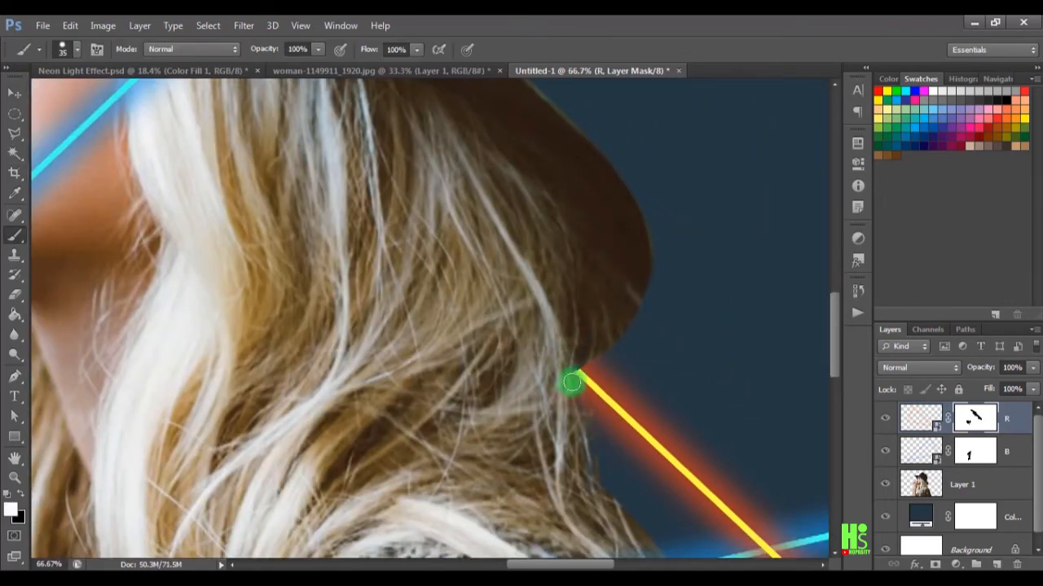
pyautogui.hotkey('ctrl', '-')
pyautogui.hotkey('ctrl', '-')
pyautogui.hotkey('ctrl', '-')
pyautogui.hotkey('ctrl', '-')
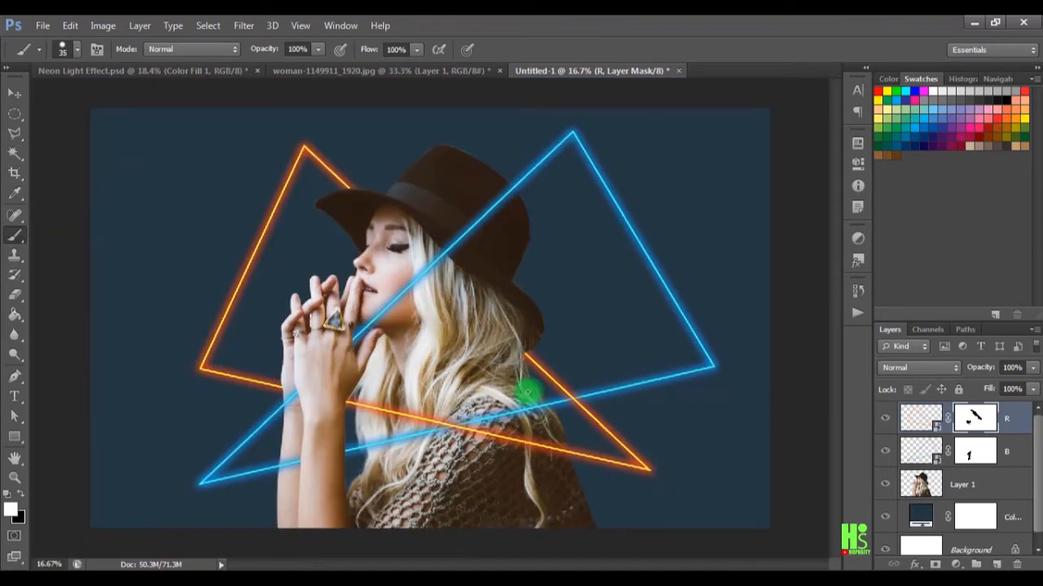
pyautogui.press('v')
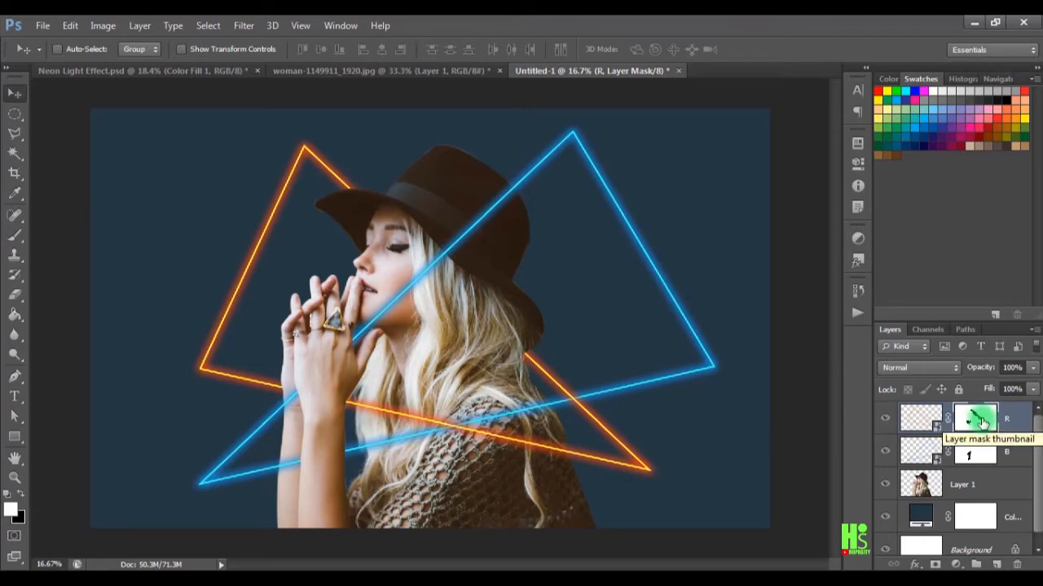
# - Duplicate the R layer and hide the original R layer
pyautogui.click(1011, 422)
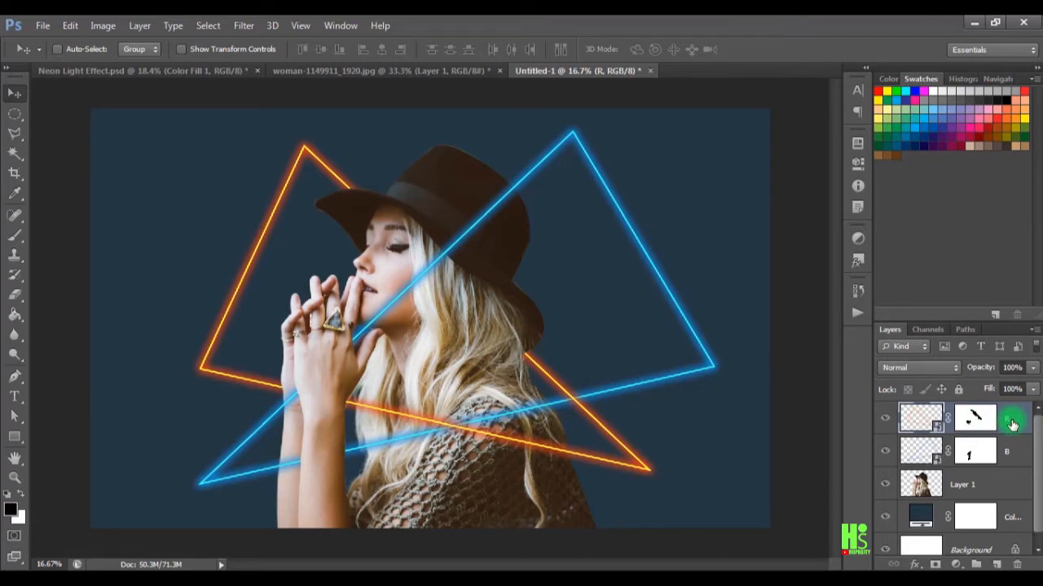
pyautogui.hotkey('ctrl', 'j')
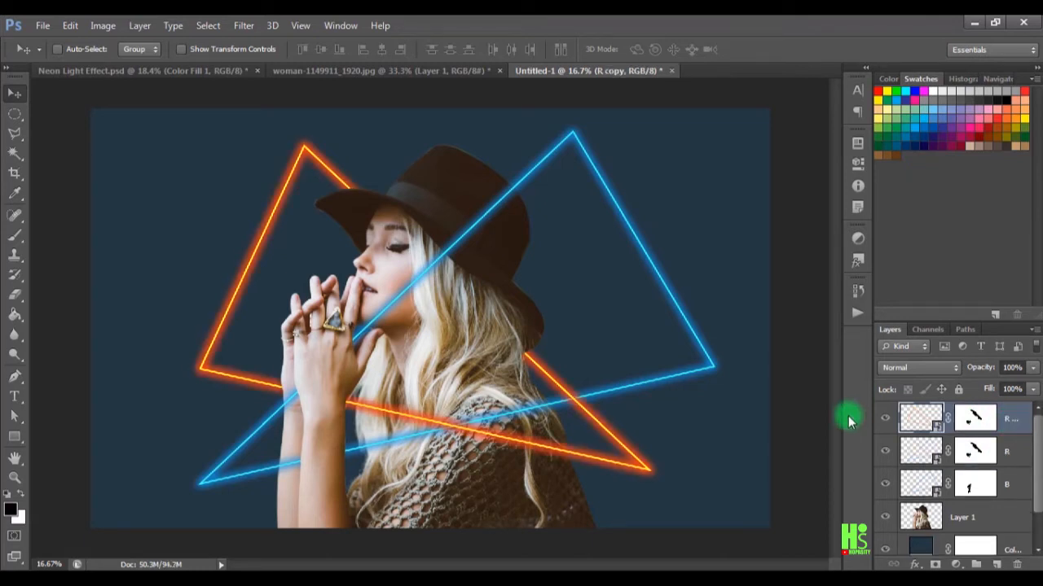
pyautogui.click(884, 461)
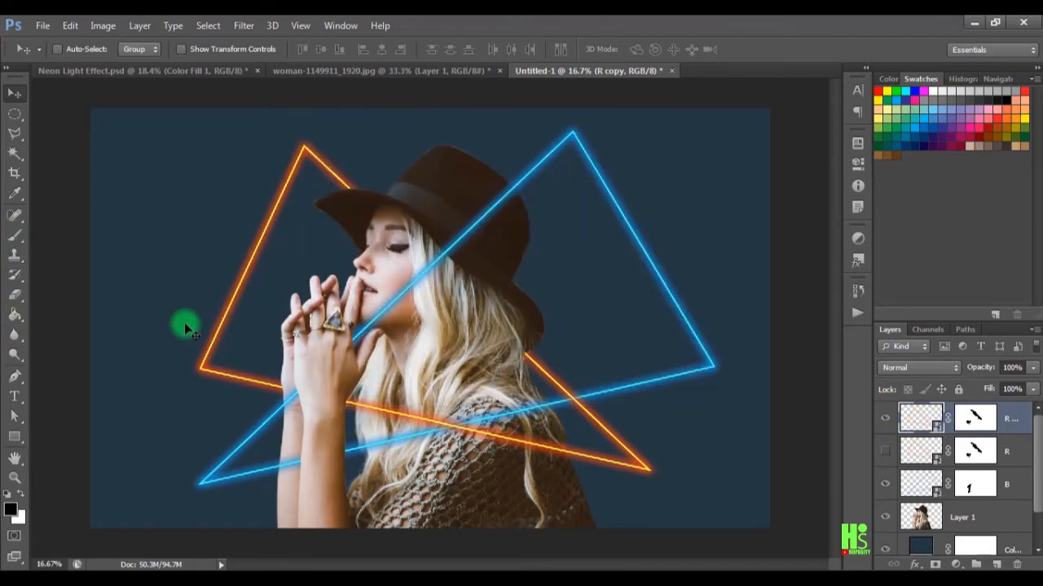
# - Paint black with an enlarged brush on the R copy layer mask, leaving only the orange triangle's top corner
pyautogui.click(6, 236)
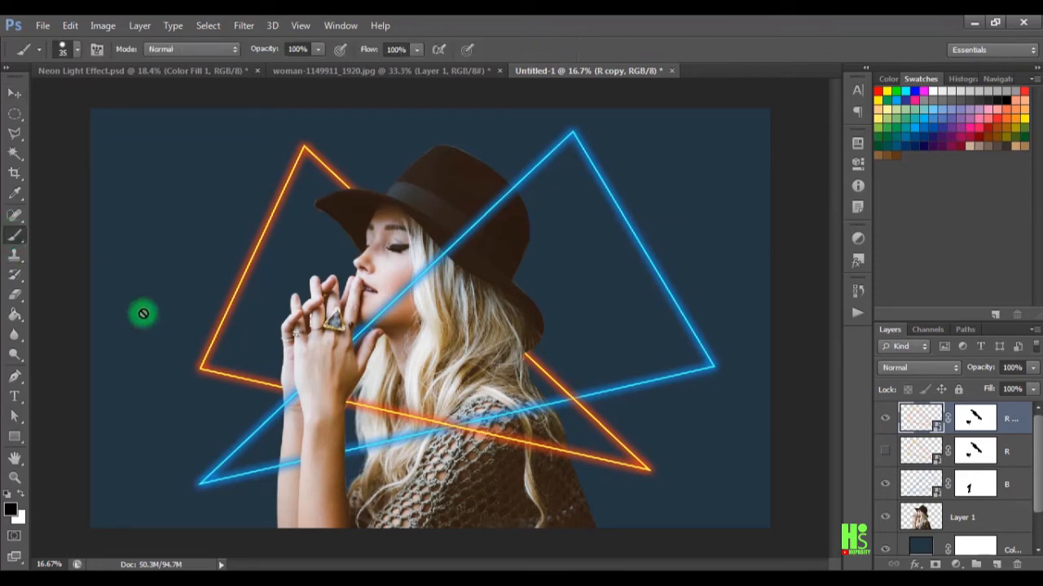
pyautogui.click(915, 432)
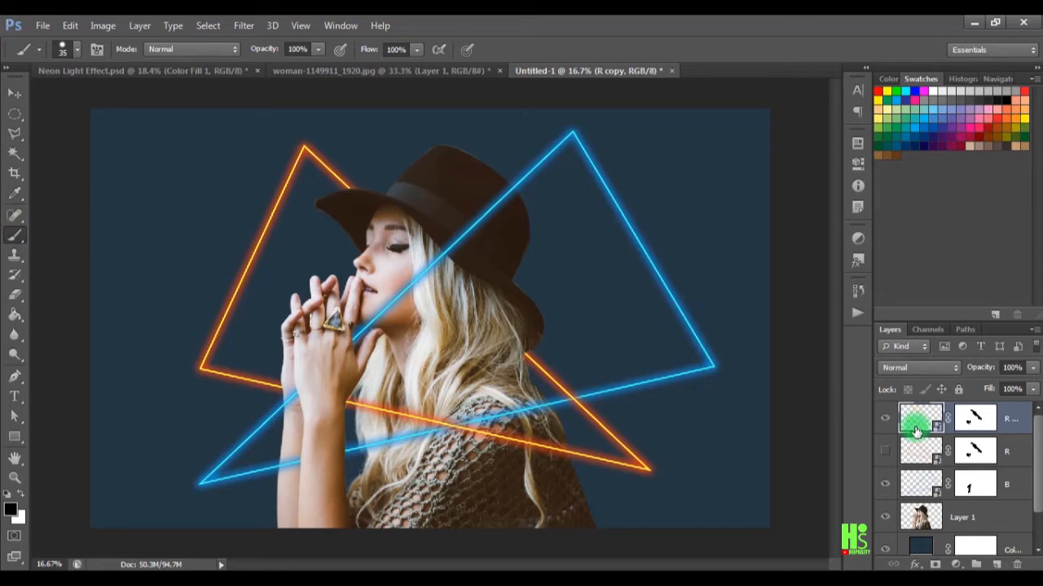
pyautogui.click(975, 418)
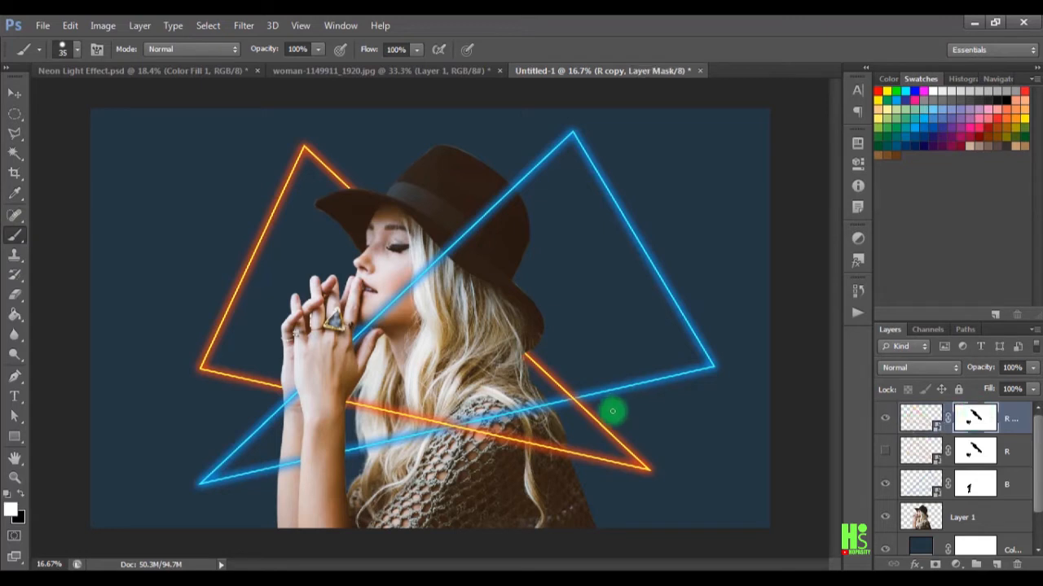
pyautogui.press(']')
pyautogui.press(']')
pyautogui.press(']')
pyautogui.press(']')
pyautogui.press(']')
pyautogui.press(']')
pyautogui.press(']')
pyautogui.press(']')
pyautogui.press(']')
pyautogui.press(']')
pyautogui.press(']')
pyautogui.press(']')
pyautogui.press('x')
pyautogui.moveTo(626, 459)
pyautogui.mouseDown()
pyautogui.moveTo(658, 472)
pyautogui.moveTo(594, 400)
pyautogui.moveTo(563, 434)
pyautogui.moveTo(304, 391)
pyautogui.moveTo(243, 303)
pyautogui.moveTo(228, 342)
pyautogui.moveTo(234, 251)
pyautogui.moveTo(296, 246)
pyautogui.moveTo(285, 218)
pyautogui.moveTo(313, 217)
pyautogui.mouseUp()
pyautogui.press('v')
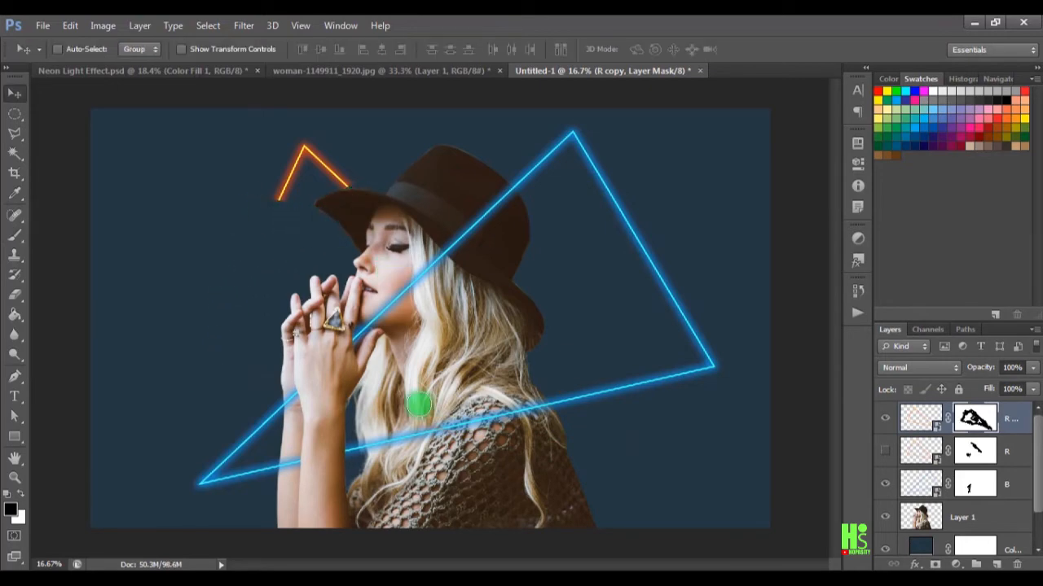
# - Convert R copy to a Smart Object, then scale it to about 84% and rotate it about -25° in the canvas's upper-left area
pyautogui.rightClick(1005, 415)
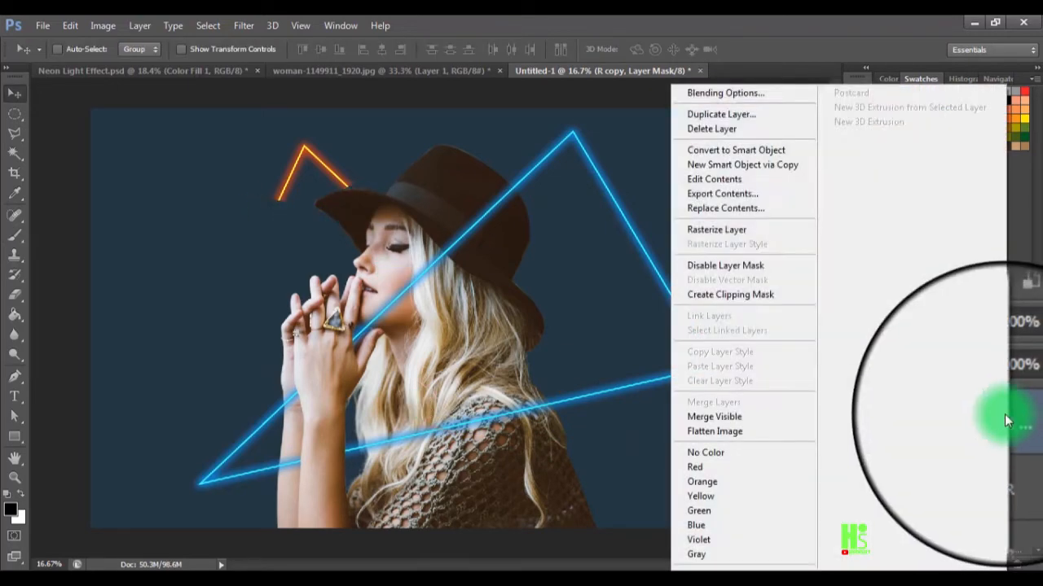
pyautogui.click(782, 152)
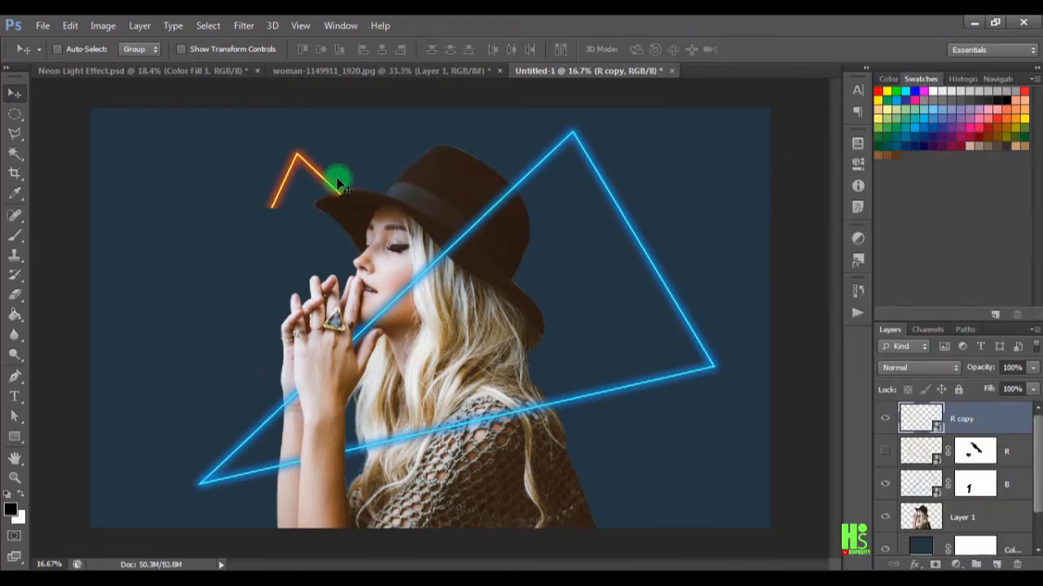
pyautogui.hotkey('ctrl', 't')
pyautogui.hotkey('ctrl', '-')
pyautogui.moveTo(553, 409); pyautogui.dragTo(462, 301)
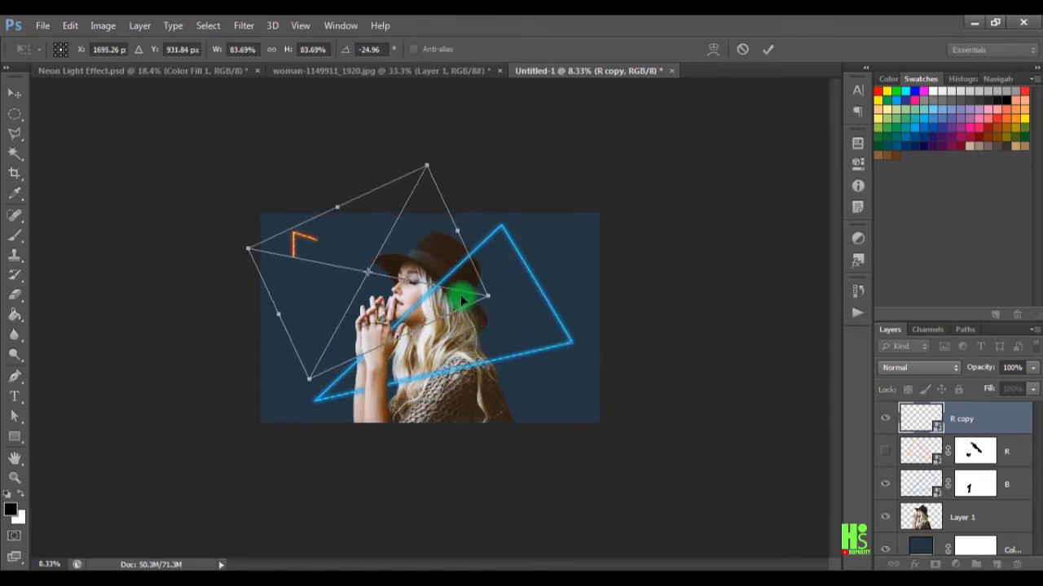
pyautogui.press('Return')
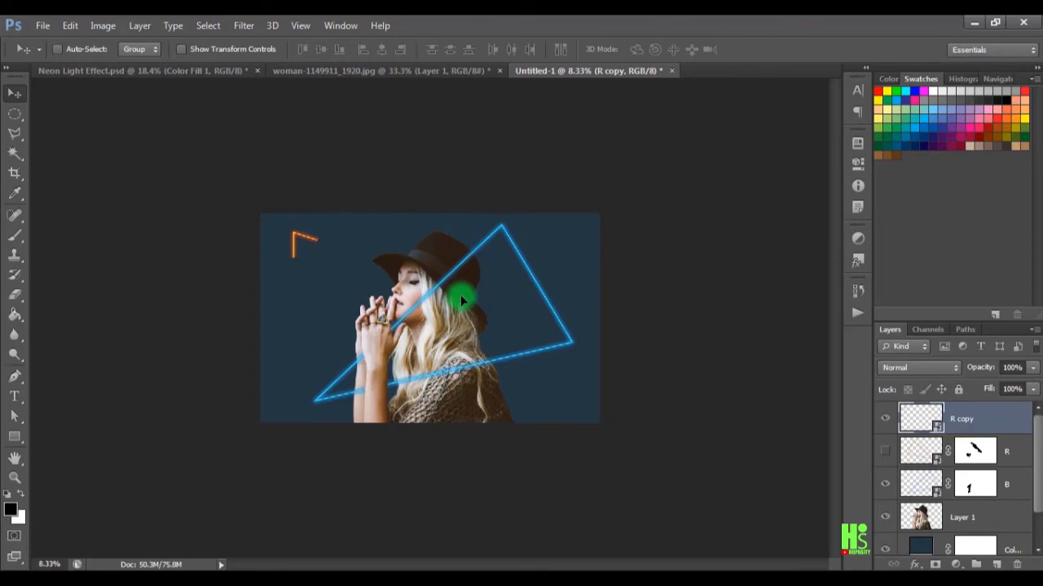
# - Duplicate the R copy layer and rotate and move the duplicate orange bracket to the canvas's lower-left corner
pyautogui.hotkey('ctrl', 'j')
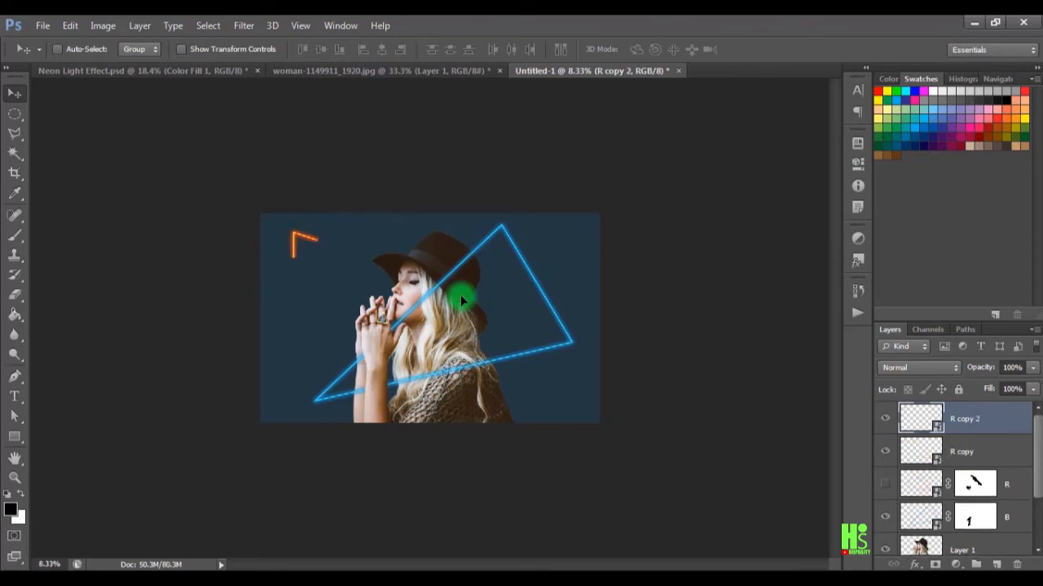
pyautogui.moveTo(327, 261); pyautogui.dragTo(519, 378)
pyautogui.hotkey('ctrl', 't')
pyautogui.moveTo(695, 417); pyautogui.dragTo(400, 367)
pyautogui.moveTo(625, 385); pyautogui.dragTo(419, 352)
pyautogui.moveTo(398, 236); pyautogui.dragTo(444, 434)
pyautogui.moveTo(407, 407); pyautogui.dragTo(394, 400)
pyautogui.moveTo(428, 435); pyautogui.dragTo(424, 427)
pyautogui.press('Return')
# - Rotate and move the R copy bracket into the canvas's upper-right corner, pointing outward
pyautogui.click(962, 451)
pyautogui.hotkey('ctrl', 't')
pyautogui.moveTo(437, 269); pyautogui.dragTo(680, 268)
pyautogui.moveTo(693, 153); pyautogui.dragTo(703, 367)
pyautogui.moveTo(610, 324); pyautogui.dragTo(526, 348)
pyautogui.moveTo(630, 399); pyautogui.dragTo(619, 408)
pyautogui.moveTo(572, 360); pyautogui.dragTo(585, 389)
pyautogui.moveTo(592, 407); pyautogui.dragTo(604, 387)
pyautogui.press('Return')
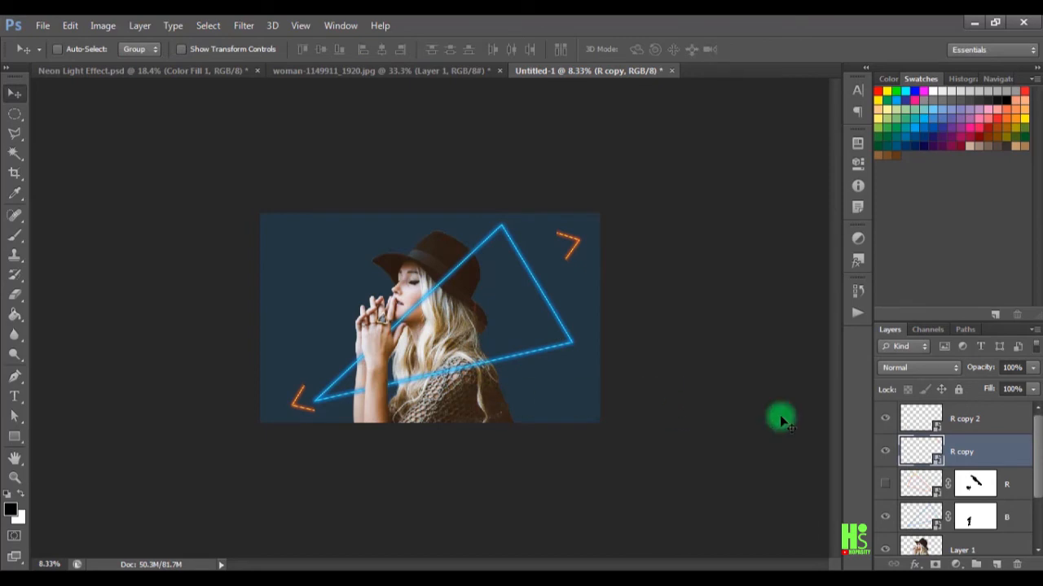
# - Nudge the R copy 2 bracket closer to the lower-left canvas corner and show the R layer again
pyautogui.click(952, 424)
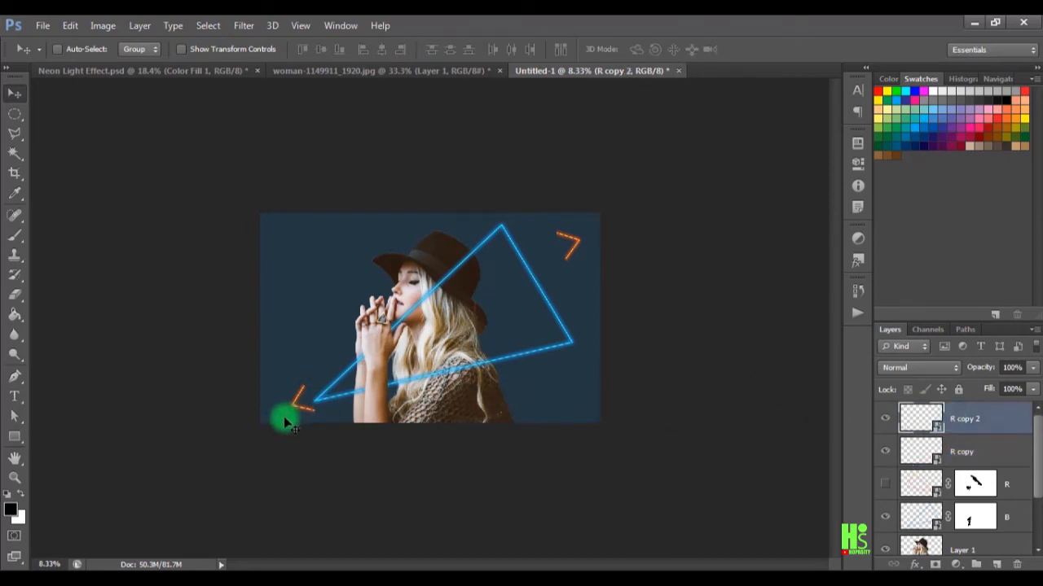
pyautogui.moveTo(284, 416); pyautogui.dragTo(286, 407)
pyautogui.click(885, 484)
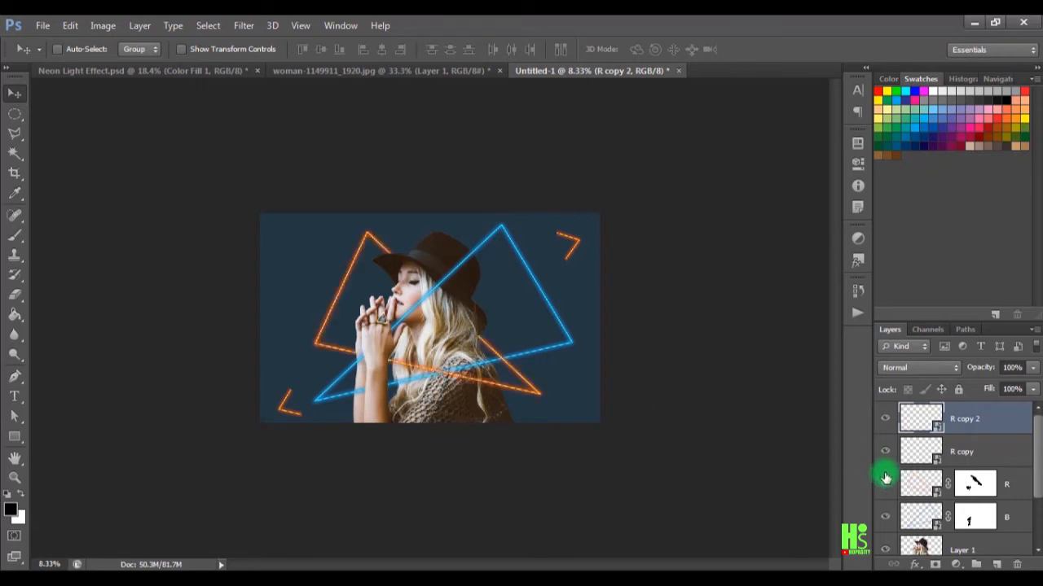
# - Duplicate the B layer and convert the copy to a Smart Object
pyautogui.click(1010, 486)
pyautogui.click(1002, 518)
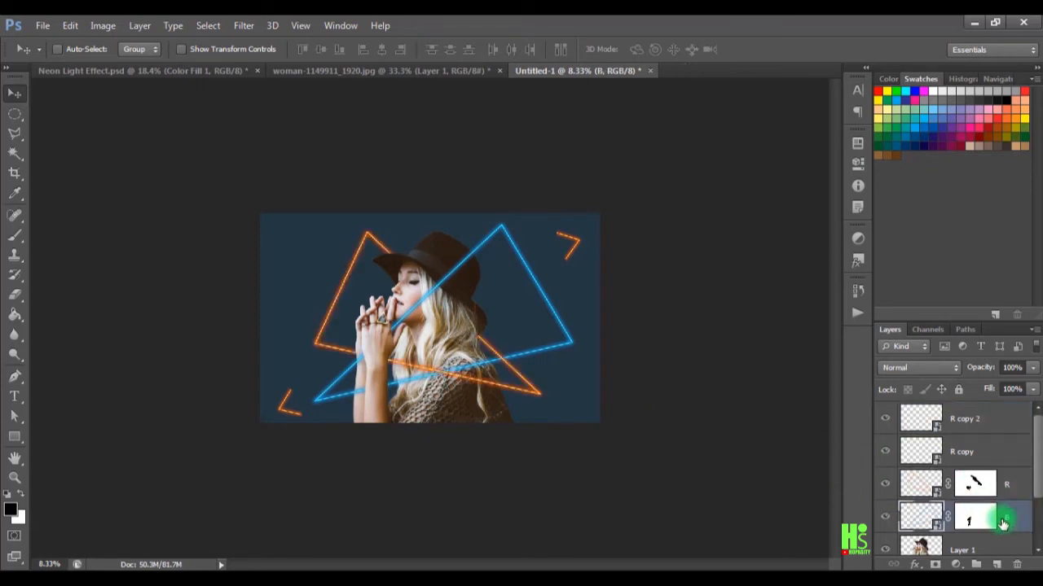
pyautogui.hotkey('ctrl', 'j')
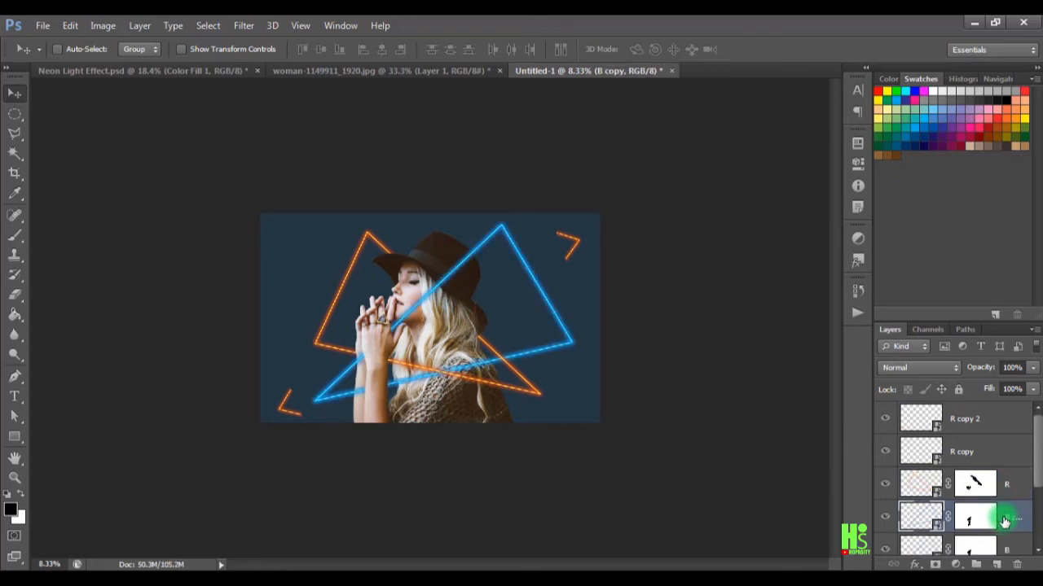
pyautogui.rightClick(1005, 519)
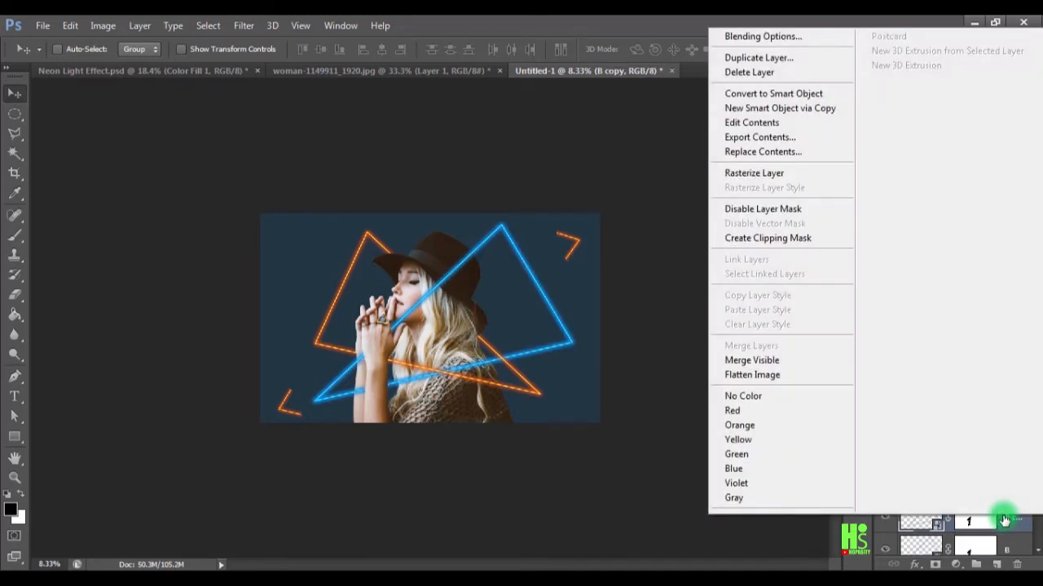
pyautogui.click(803, 94)
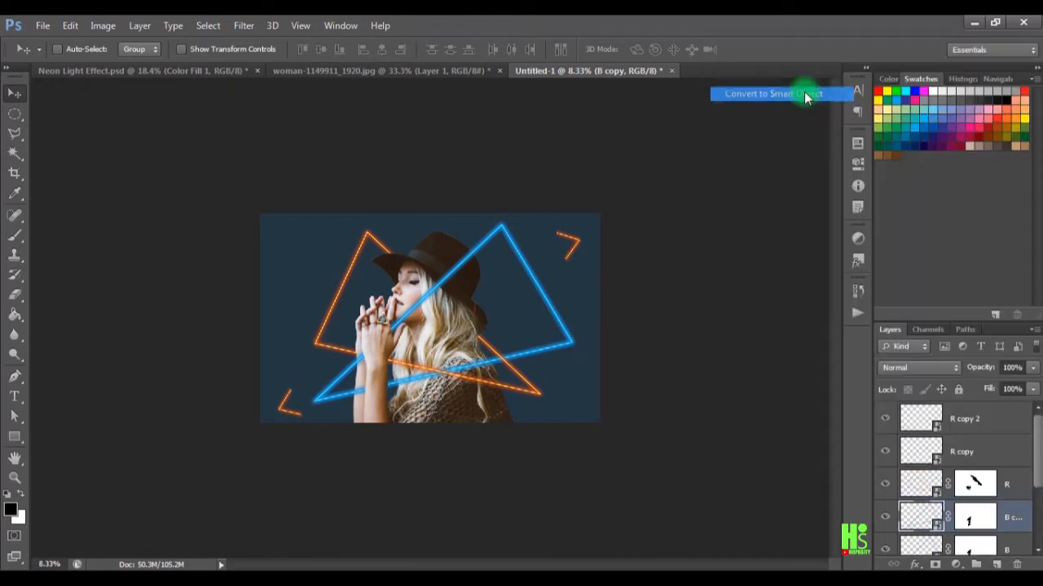
pyautogui.click(885, 486)
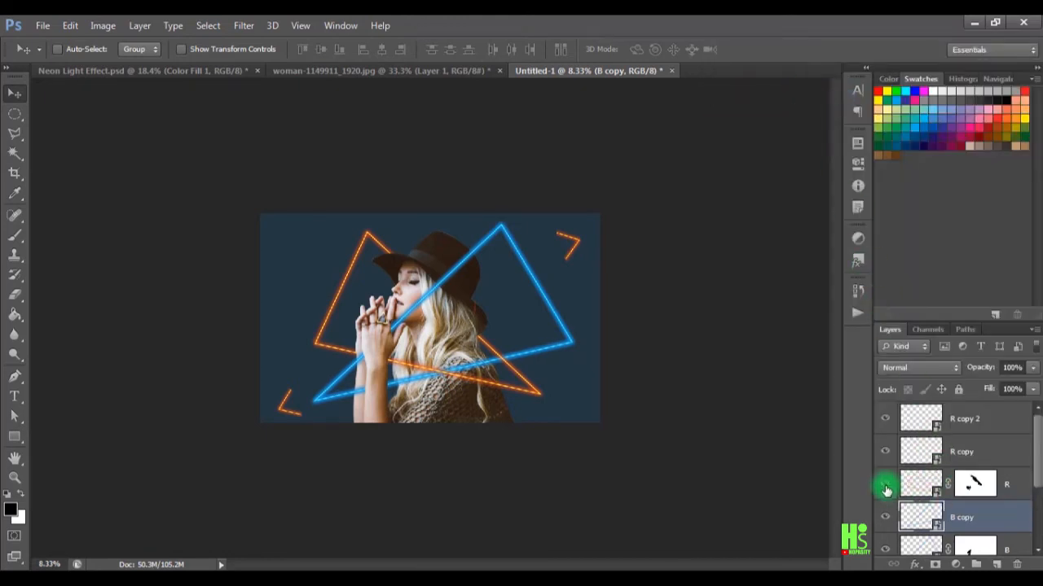
pyautogui.click(885, 486)
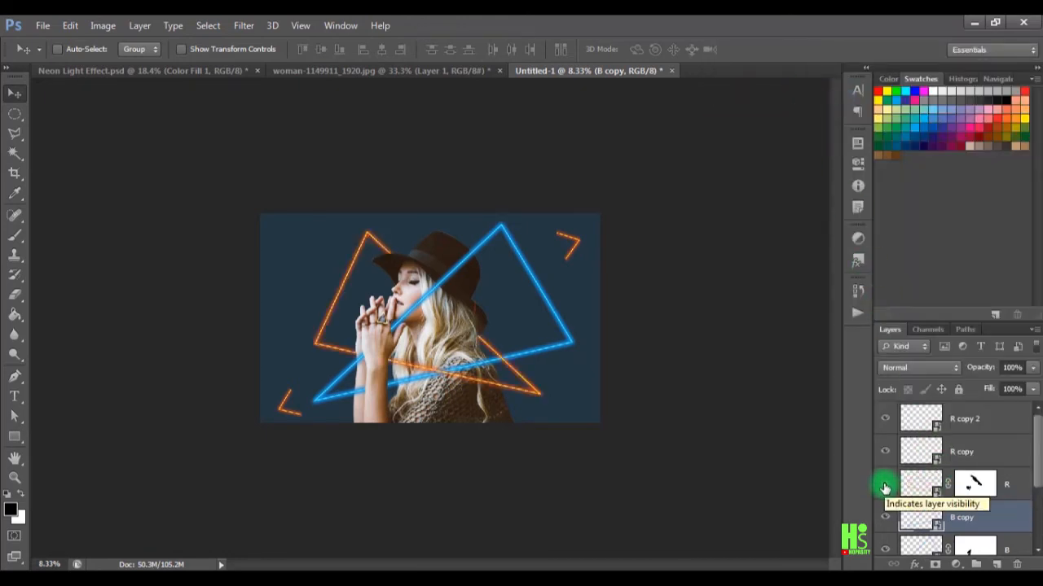
pyautogui.click(893, 518)
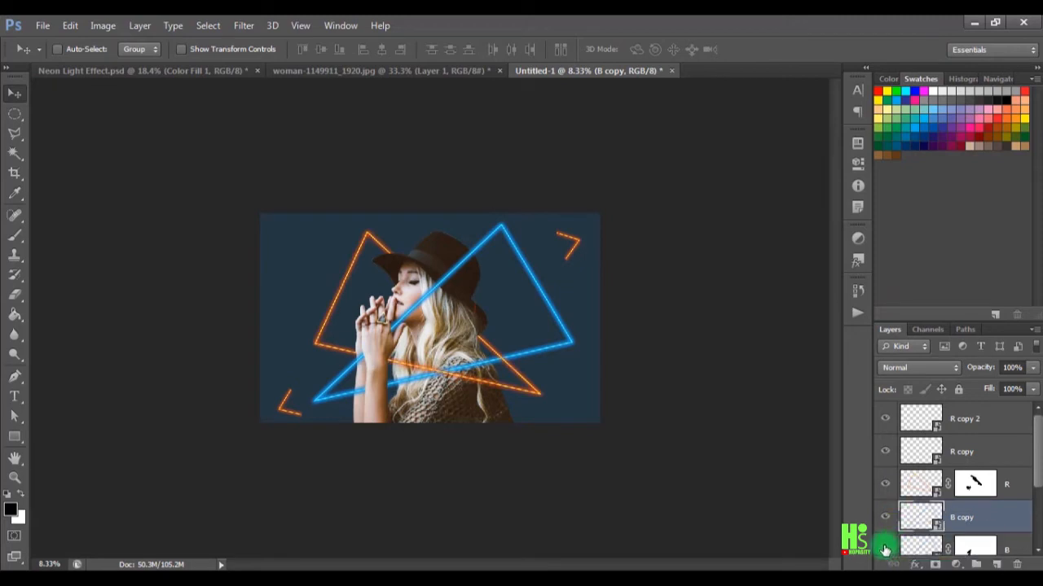
# - Hide the B layer, add a layer mask to B copy, and paint black over everything except the blue triangle's top corner
pyautogui.click(885, 520)
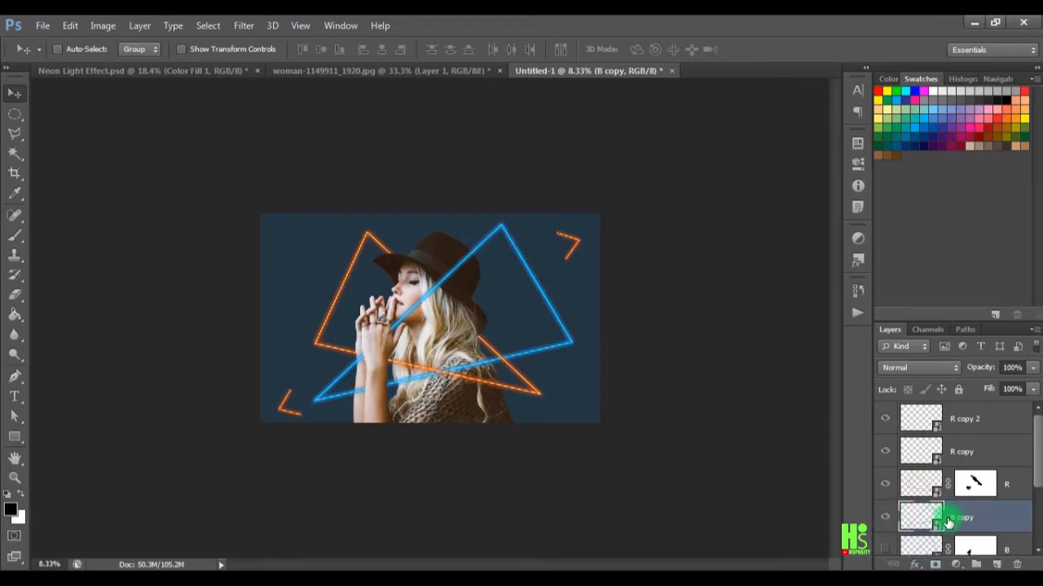
pyautogui.moveTo(1038, 463); pyautogui.dragTo(1039, 495)
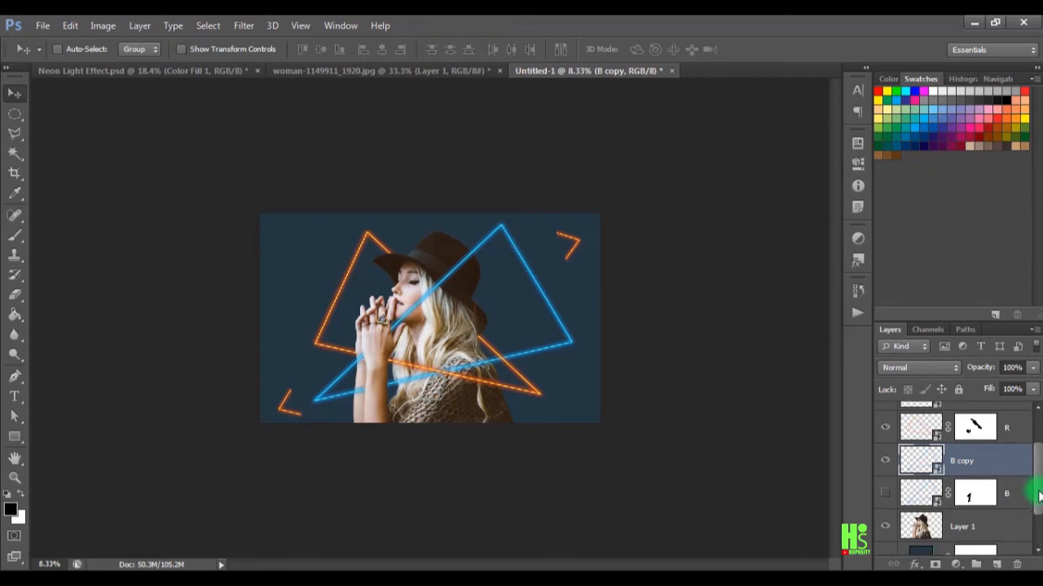
pyautogui.click(934, 565)
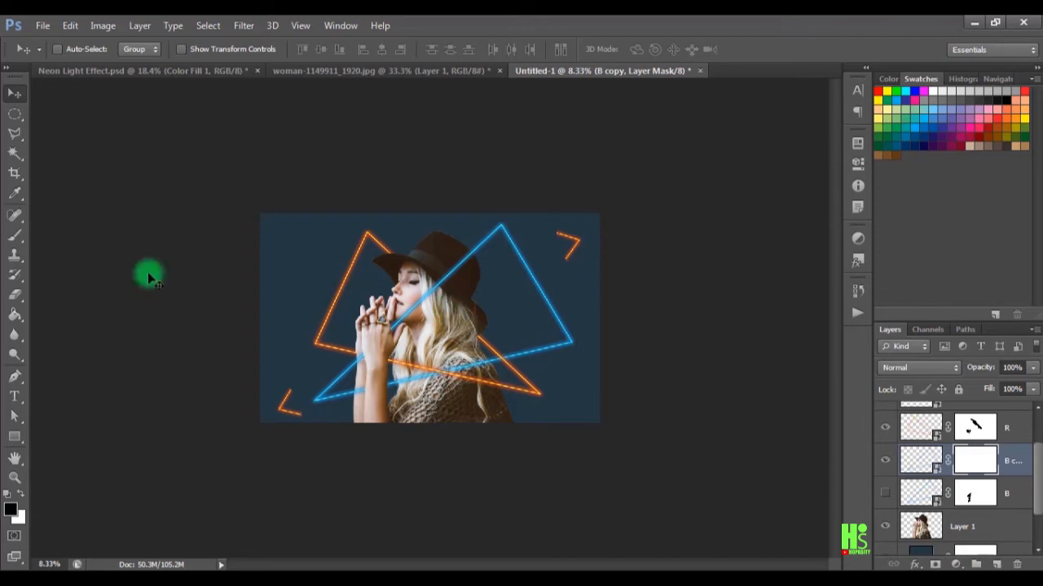
pyautogui.click(13, 370)
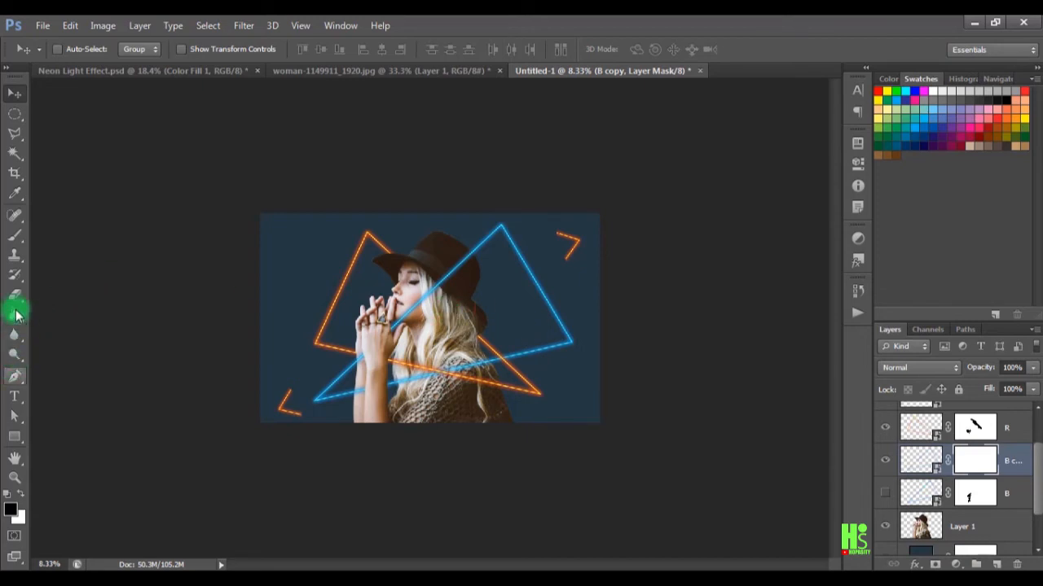
pyautogui.click(13, 236)
pyautogui.hotkey('ctrl', '+')
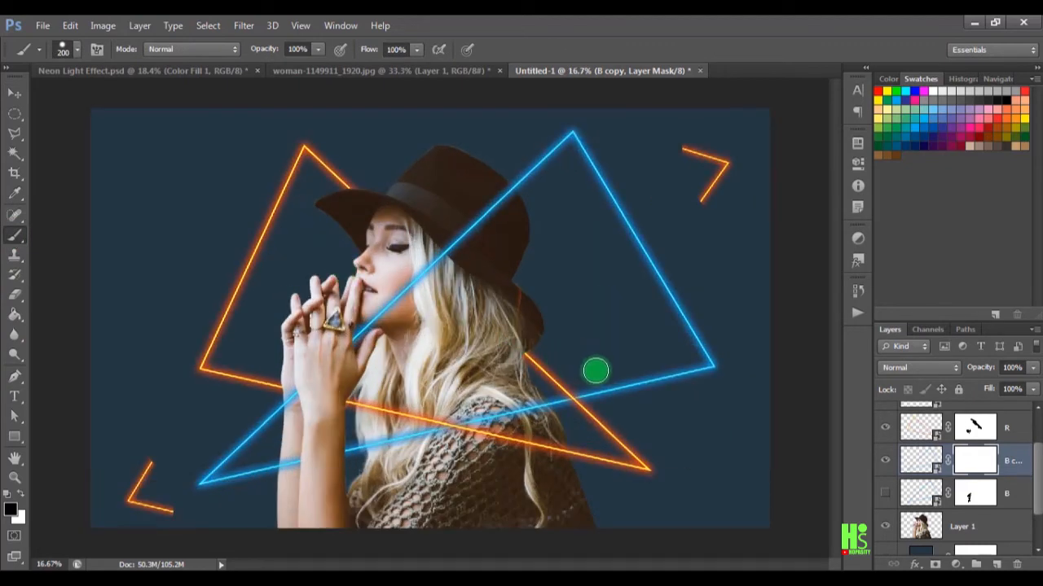
pyautogui.moveTo(649, 386)
pyautogui.mouseDown()
pyautogui.moveTo(624, 387)
pyautogui.moveTo(708, 356)
pyautogui.moveTo(609, 194)
pyautogui.moveTo(496, 200)
pyautogui.moveTo(431, 252)
pyautogui.moveTo(265, 422)
pyautogui.moveTo(340, 452)
pyautogui.moveTo(601, 426)
pyautogui.moveTo(554, 335)
pyautogui.mouseUp()
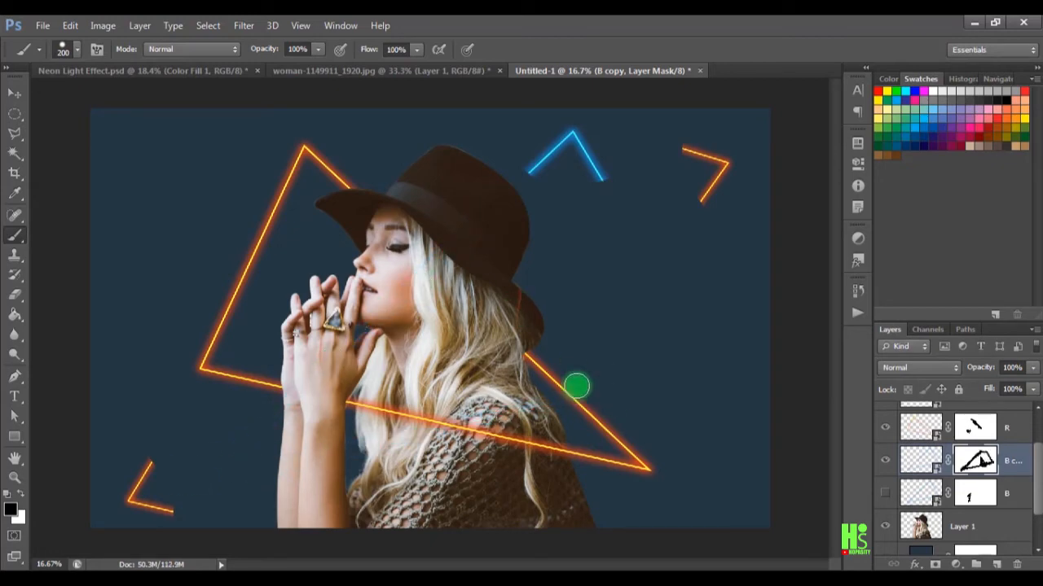
# - Convert the masked B copy layer to a Smart Object
pyautogui.press('v')
pyautogui.click(990, 455)
pyautogui.rightClick(1009, 461)
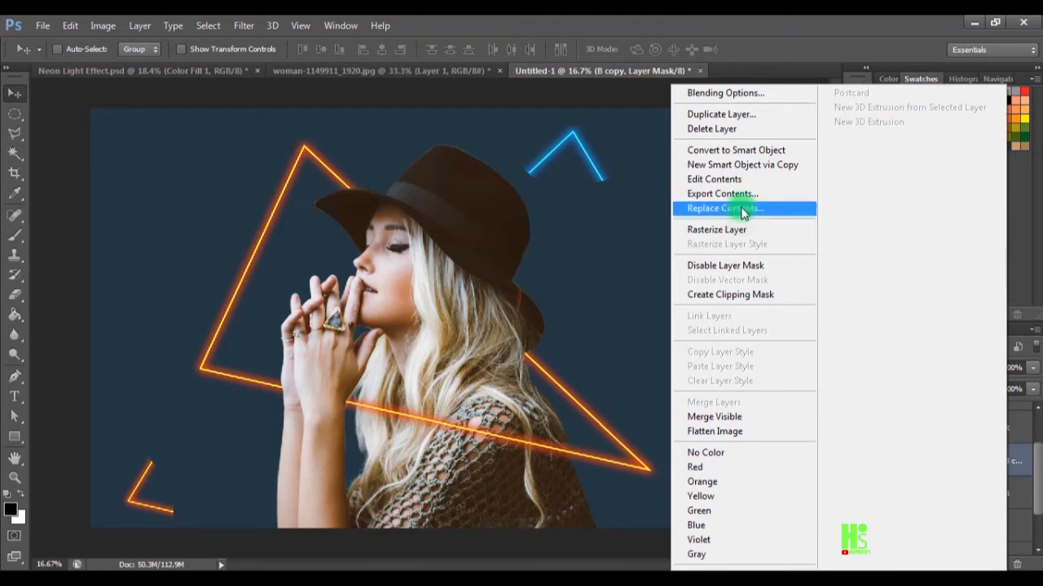
pyautogui.click(743, 150)
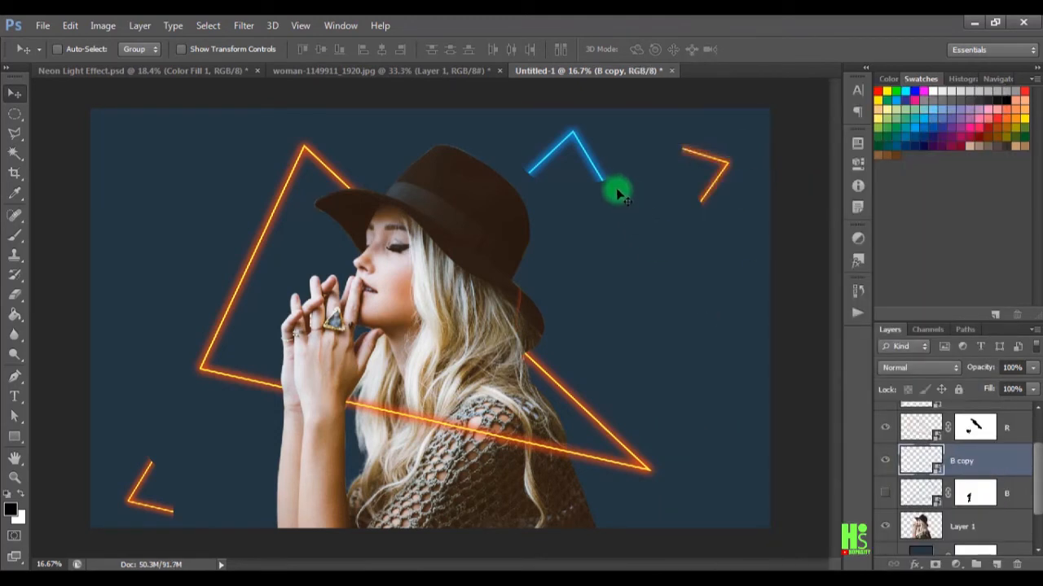
# - Rotate the B copy bracket about 137° and move it to the canvas's lower-right corner, pointing outward
pyautogui.moveTo(623, 198); pyautogui.dragTo(629, 212)
pyautogui.hotkey('ctrl', 't')
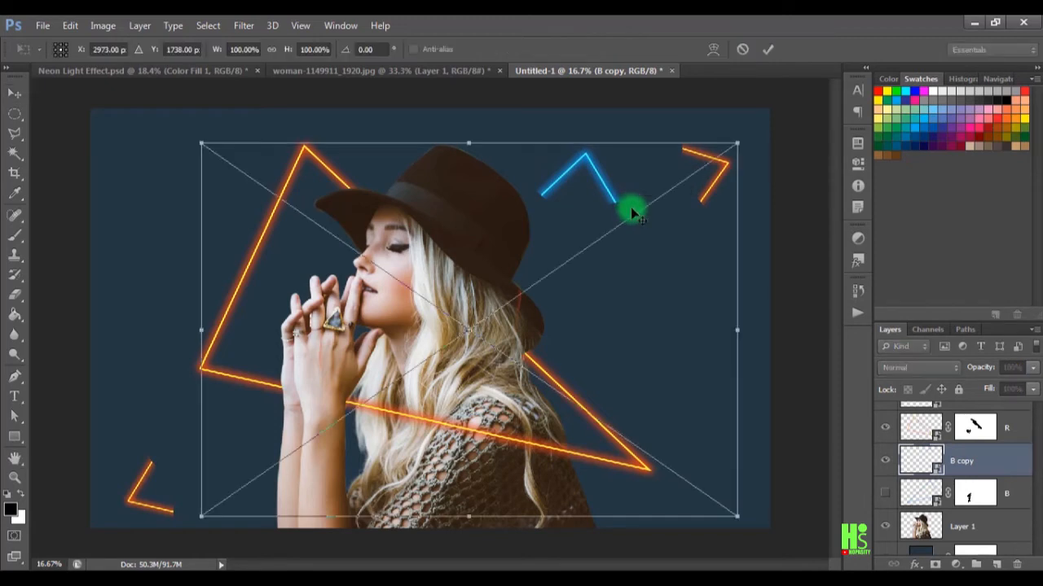
pyautogui.hotkey('ctrl', '-')
pyautogui.hotkey('ctrl', '-')
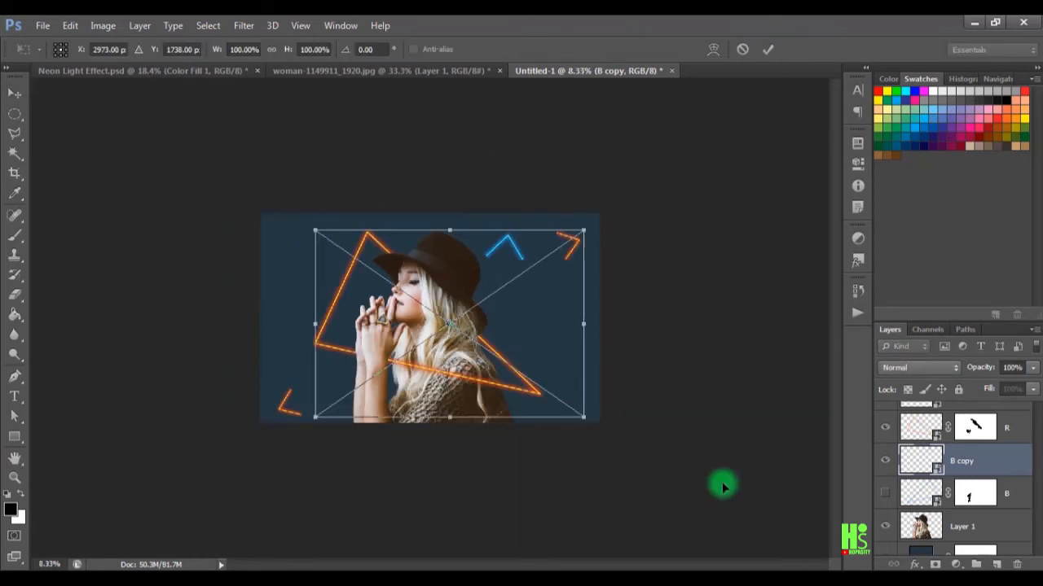
pyautogui.moveTo(594, 431); pyautogui.dragTo(487, 402)
pyautogui.press('Return')
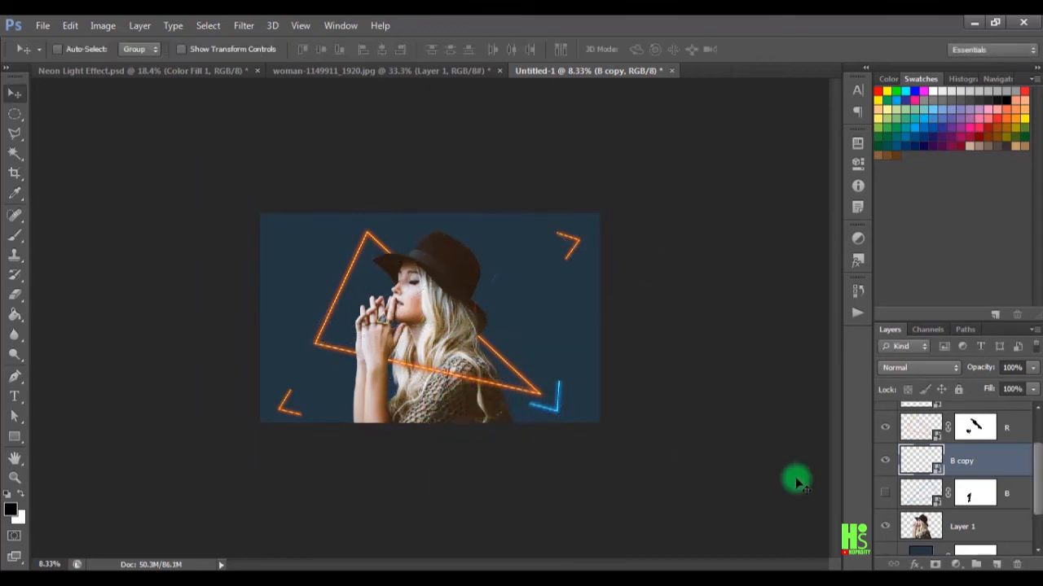
# - Duplicate B copy, rotate the duplicate blue bracket to about -40.5°, and move it into the canvas's upper-left corner
pyautogui.hotkey('ctrl', 'j')
pyautogui.moveTo(576, 410); pyautogui.dragTo(361, 325)
pyautogui.hotkey('ctrl', 't')
pyautogui.moveTo(500, 256); pyautogui.dragTo(109, 208)
pyautogui.moveTo(386, 267); pyautogui.dragTo(337, 377)
pyautogui.moveTo(229, 494); pyautogui.dragTo(256, 503)
pyautogui.moveTo(324, 396); pyautogui.dragTo(335, 404)
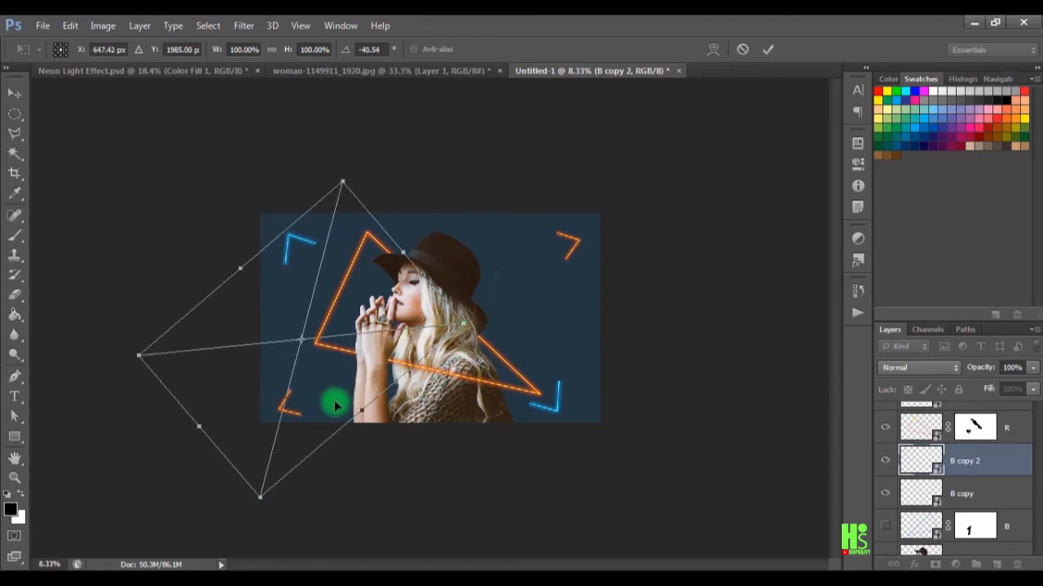
pyautogui.press('Return')
# - Rotate the B copy bracket to about 123° and move it closer to the lower-right canvas corner, and show the B layer
pyautogui.click(1006, 487)
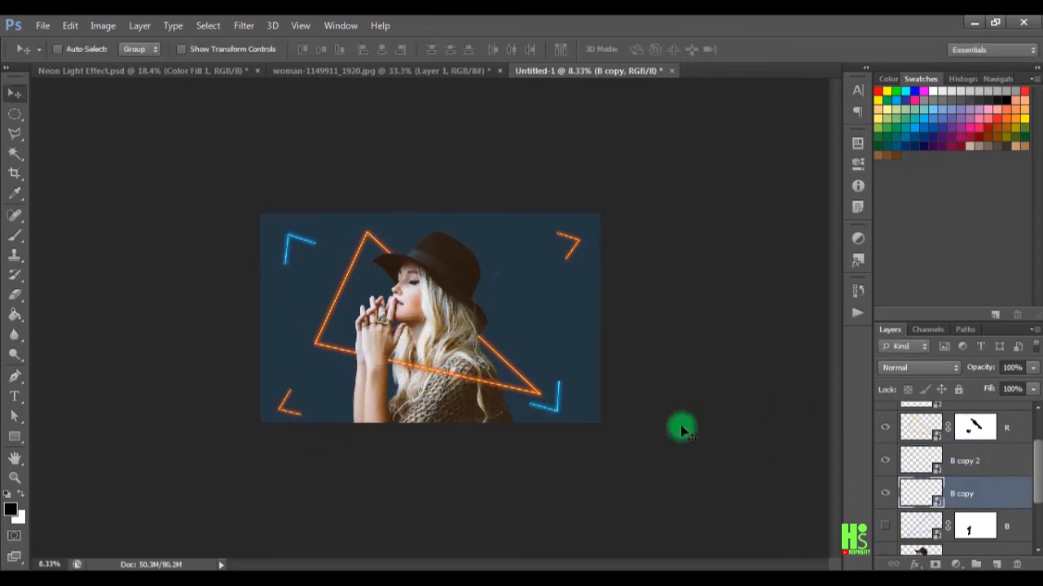
pyautogui.moveTo(560, 409); pyautogui.dragTo(570, 416)
pyautogui.hotkey('ctrl', 't')
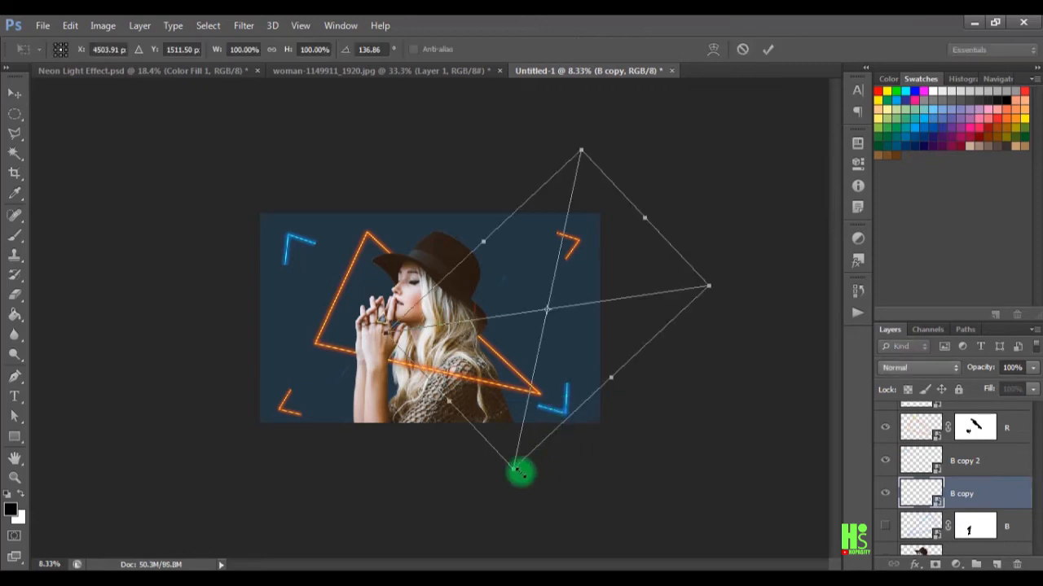
pyautogui.moveTo(518, 484); pyautogui.dragTo(557, 472)
pyautogui.moveTo(545, 431); pyautogui.dragTo(538, 438)
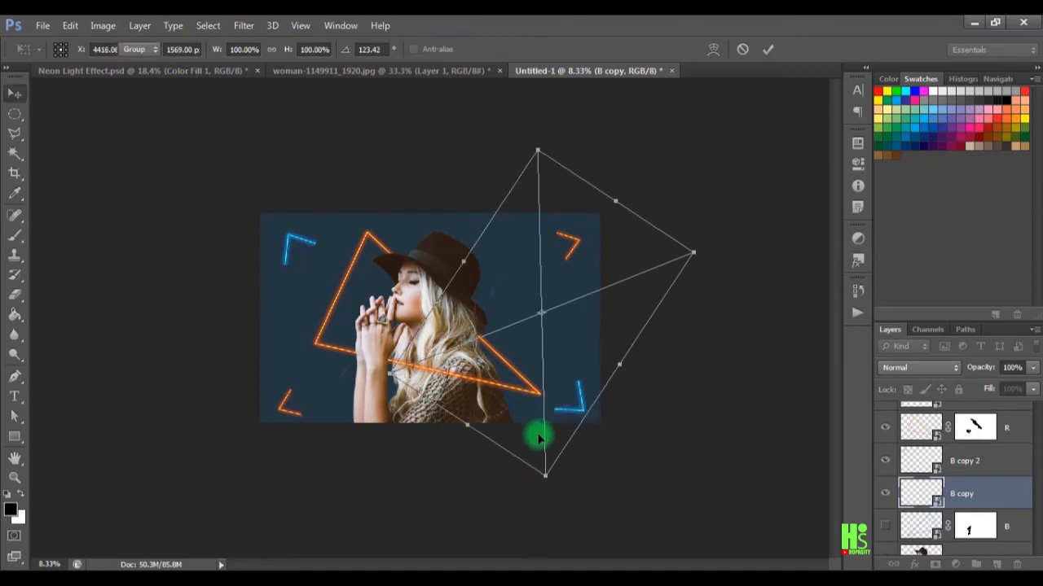
pyautogui.press('Return')
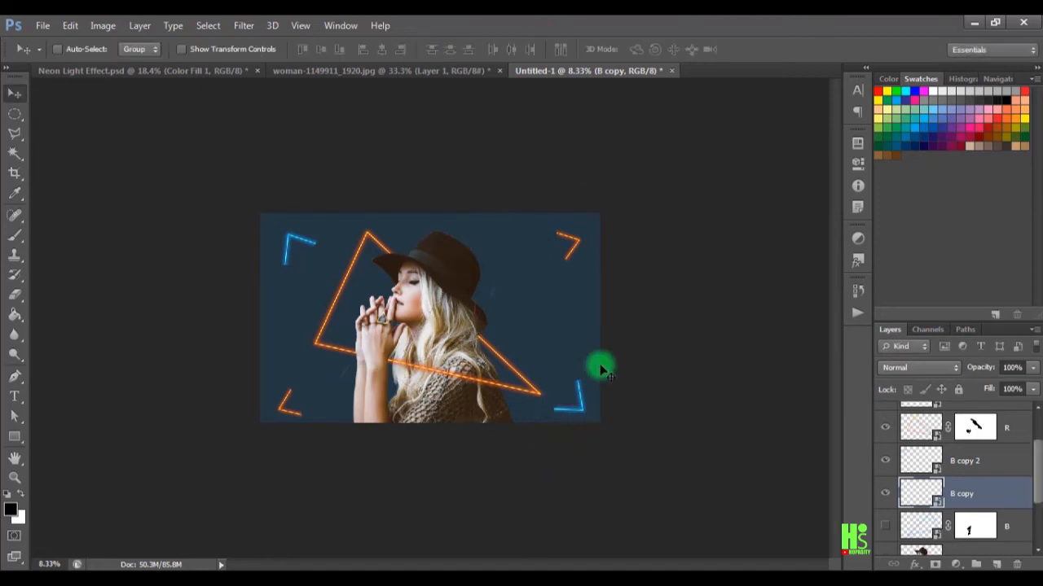
pyautogui.click(889, 527)
# - Place bbq-810545_960_720.jpg above the color fill layer and scale it to about 140% to cover the whole canvas
pyautogui.moveTo(1037, 460); pyautogui.dragTo(1037, 486)
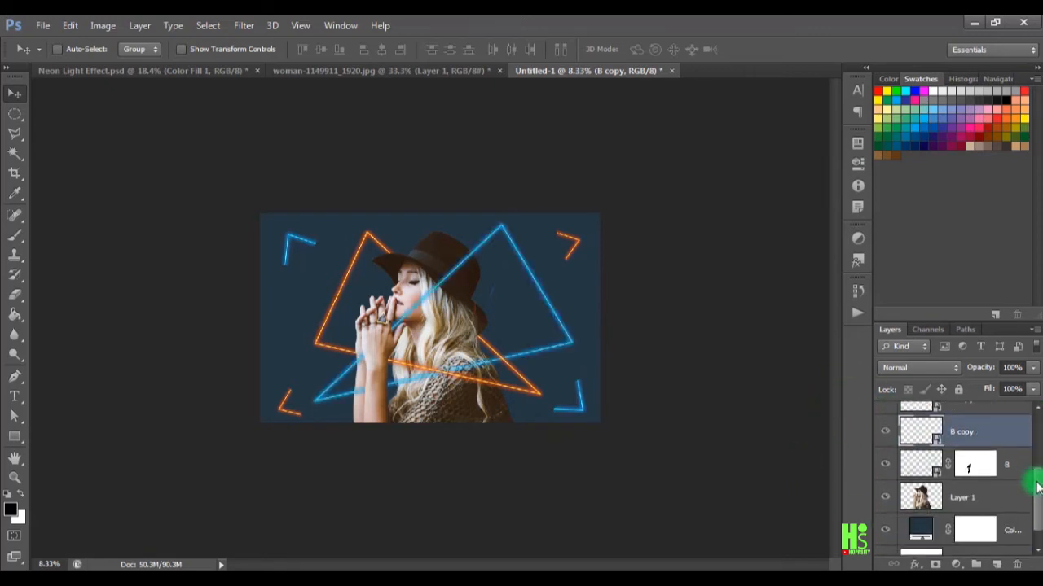
pyautogui.click(995, 494)
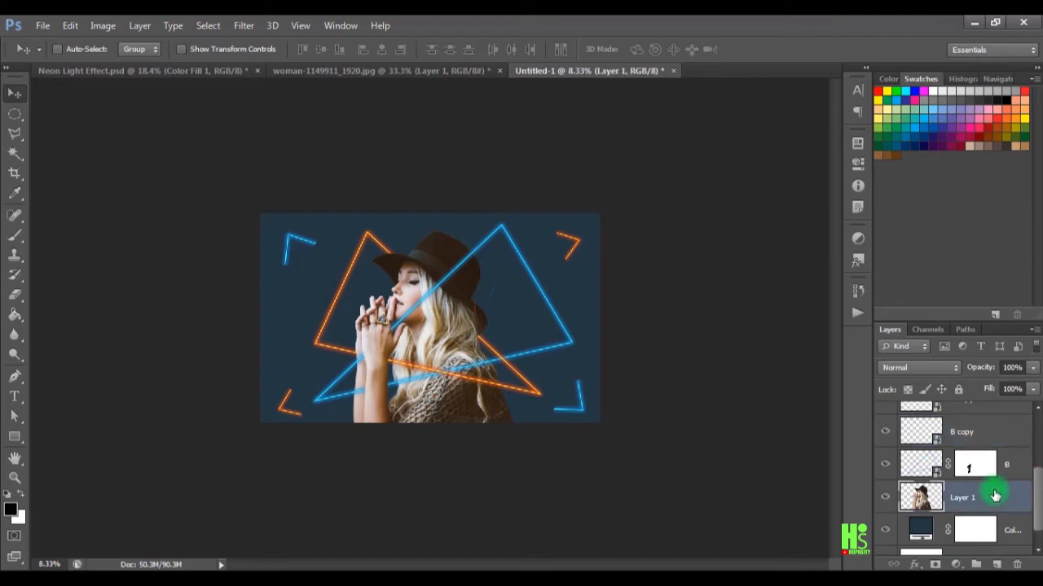
pyautogui.click(1014, 531)
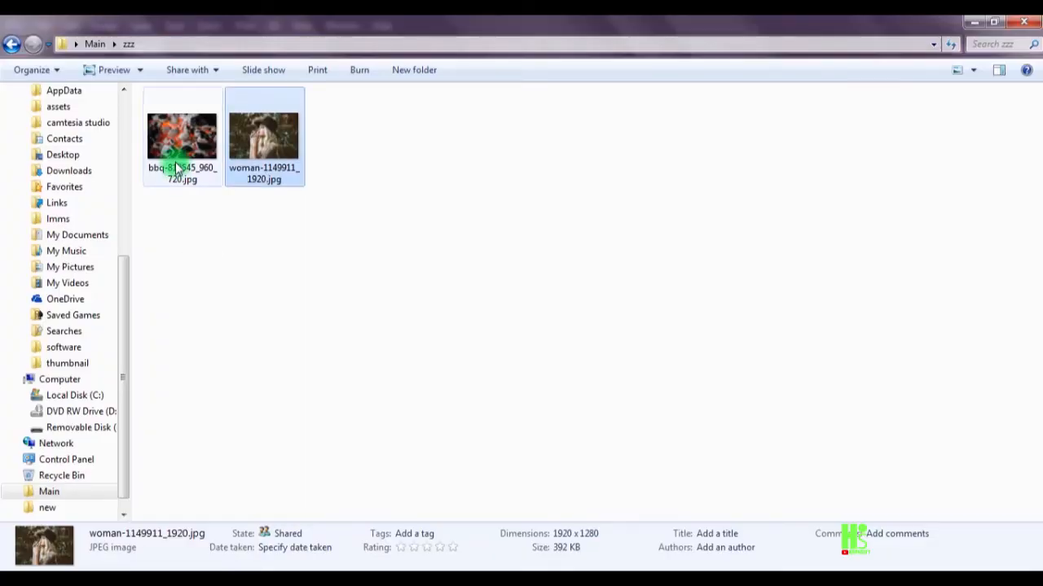
pyautogui.moveTo(174, 168); pyautogui.dragTo(427, 404)
pyautogui.moveTo(439, 305); pyautogui.dragTo(439, 306)
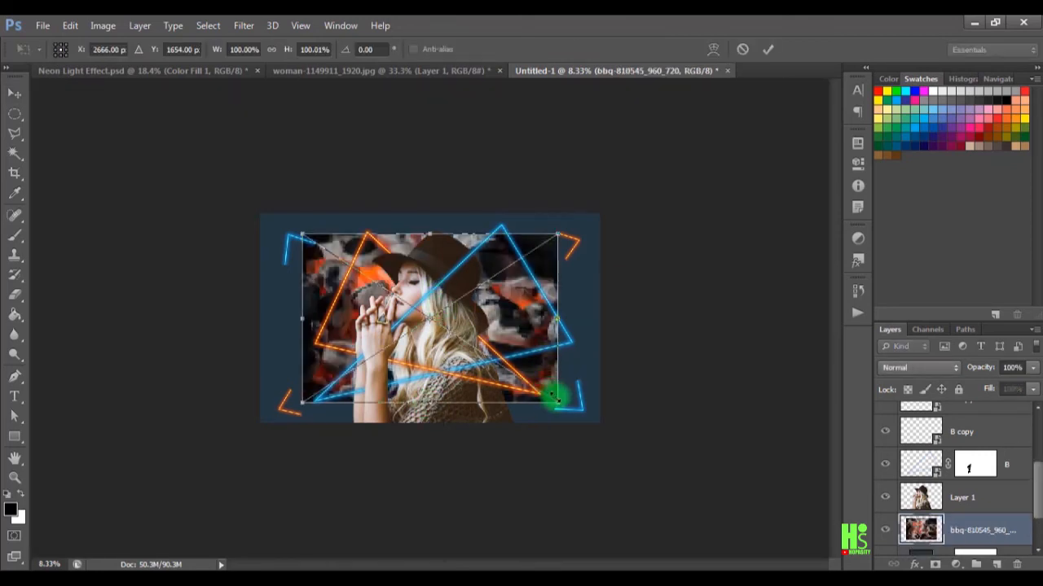
pyautogui.moveTo(556, 401); pyautogui.dragTo(609, 437)
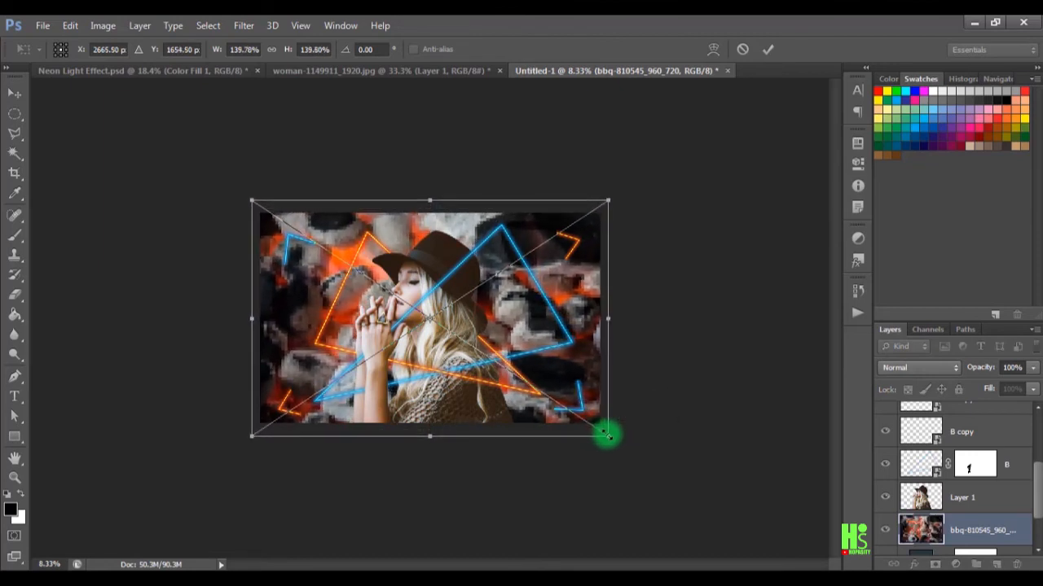
pyautogui.press('Return')
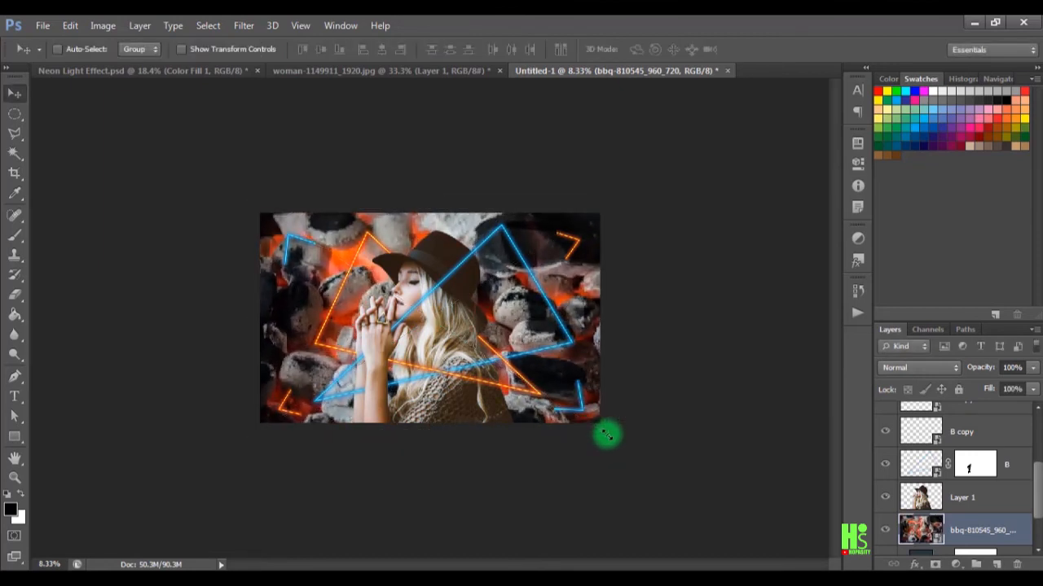
# - Set the bbq image layer's blend mode to Soft Light and apply a Gaussian Blur with a 12-pixel radius
pyautogui.click(903, 369)
pyautogui.click(896, 218)
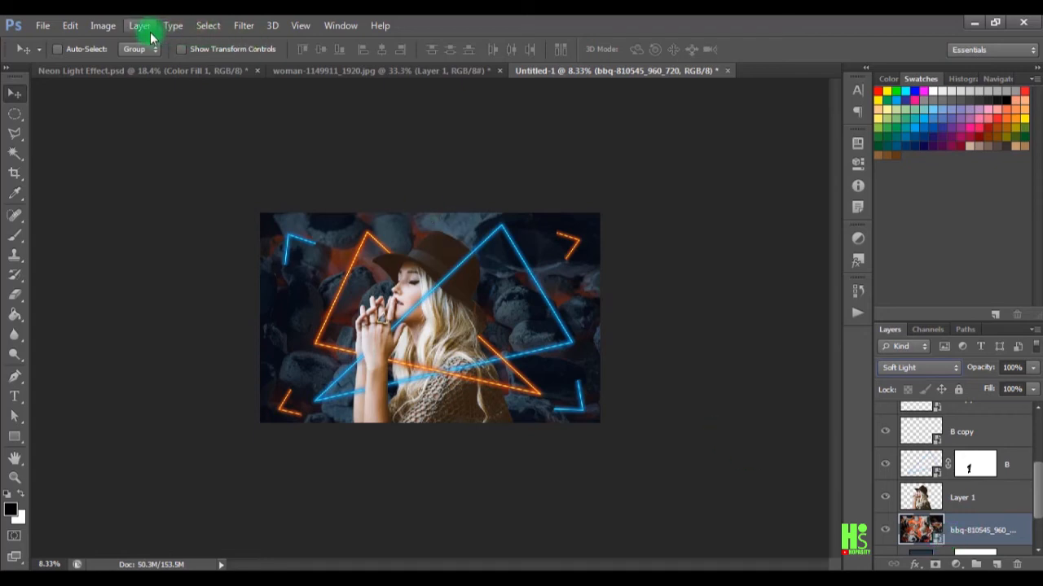
pyautogui.click(199, 28)
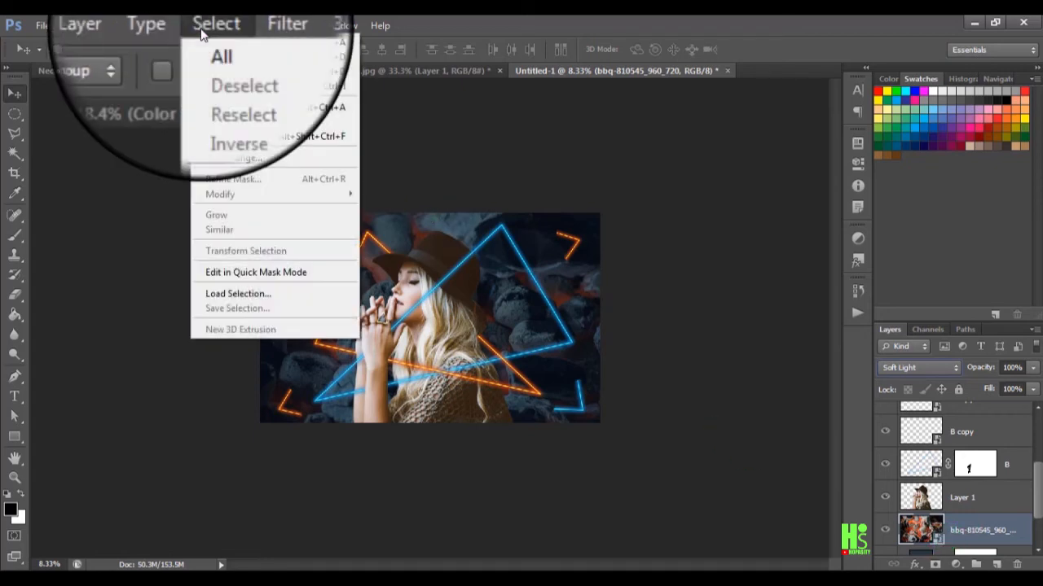
pyautogui.moveTo(244, 25)
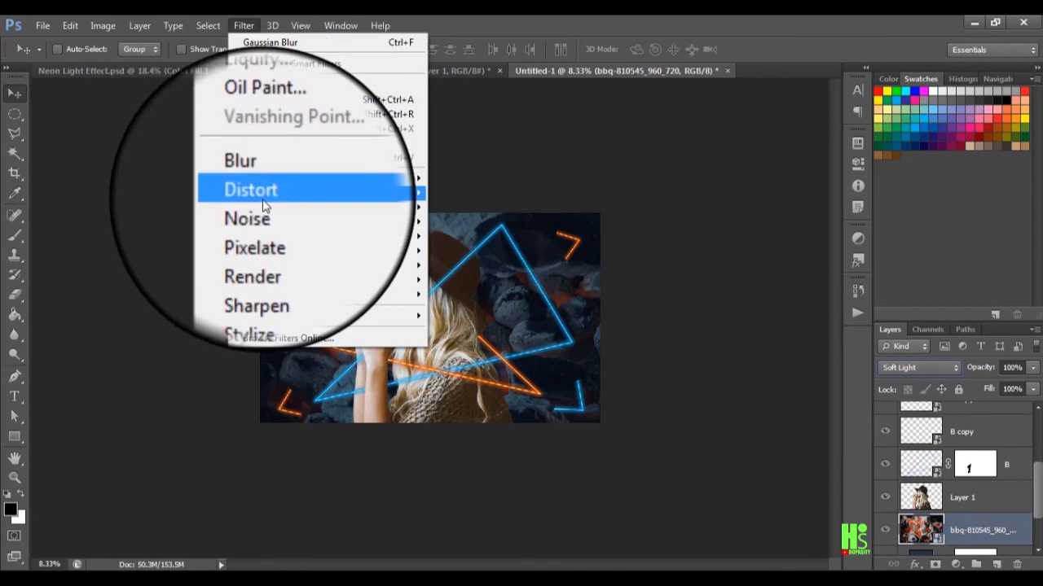
pyautogui.moveTo(294, 177)
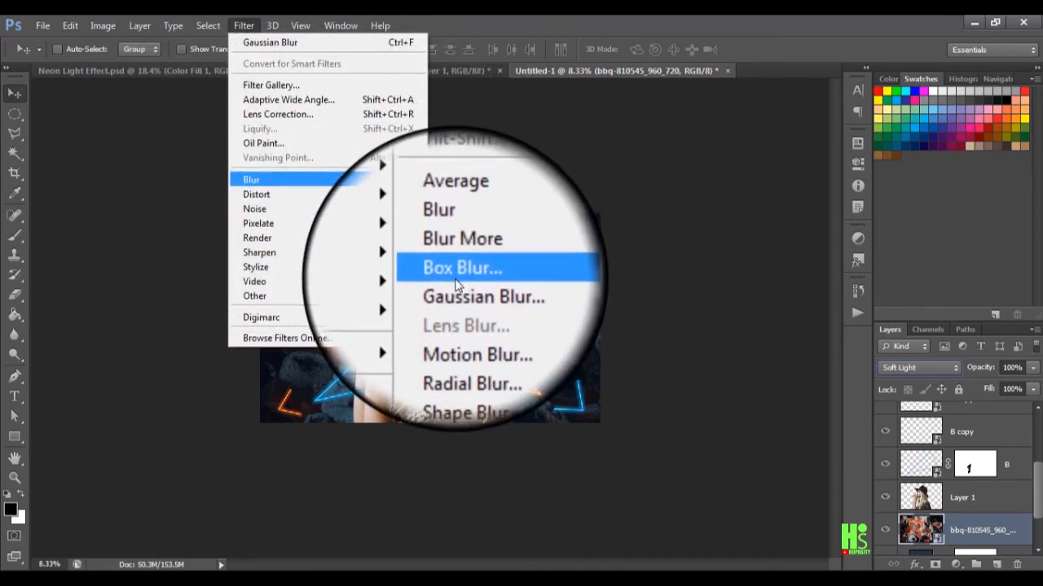
pyautogui.click(454, 284)
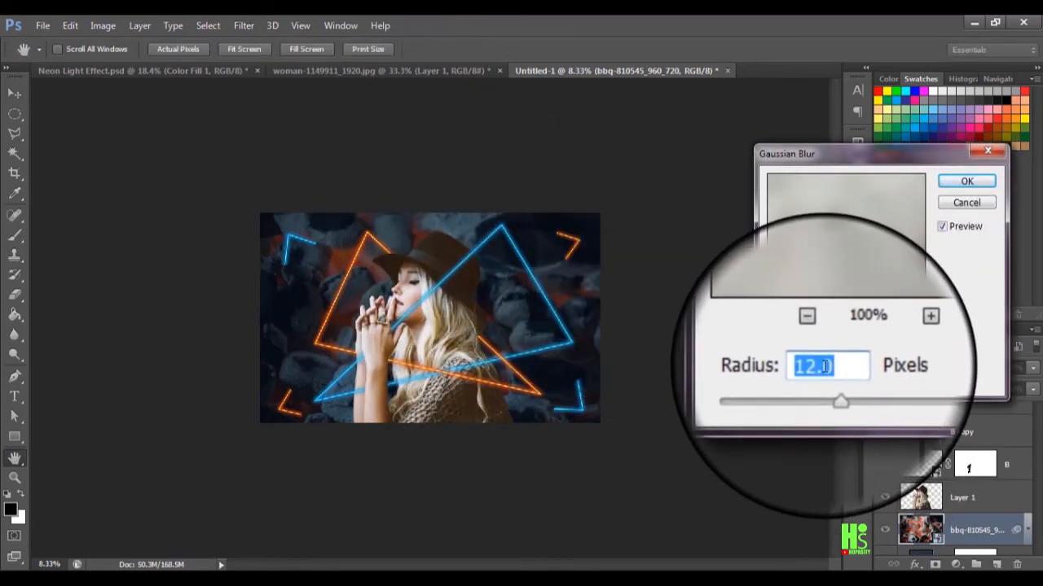
pyautogui.click(958, 182)
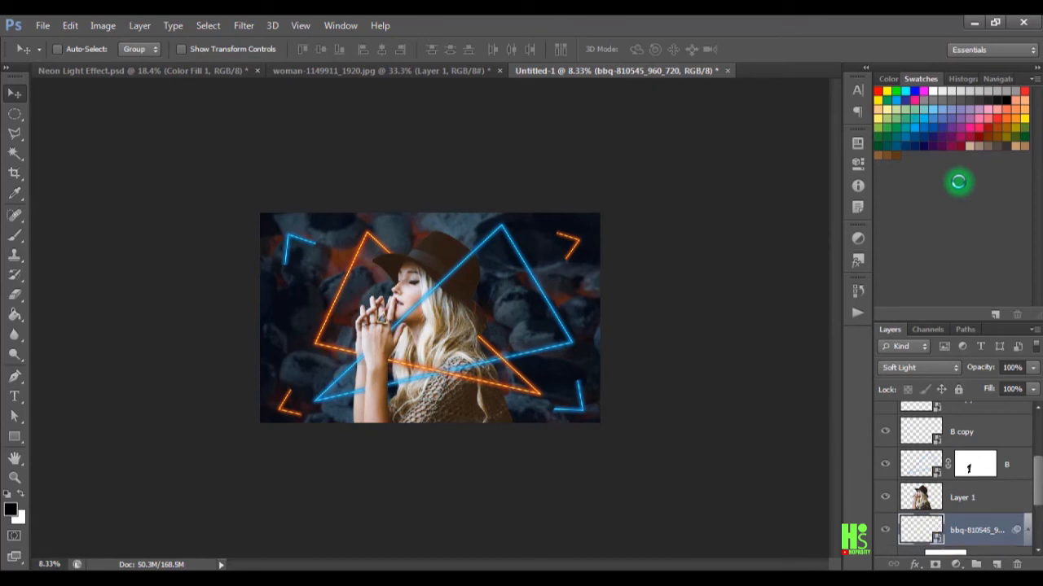
# - Check the blending options of the bbq layer's Gaussian Blur smart filter, keeping Normal mode at 100% opacity
pyautogui.click(1009, 369)
pyautogui.scroll(-3, 1035, 501)
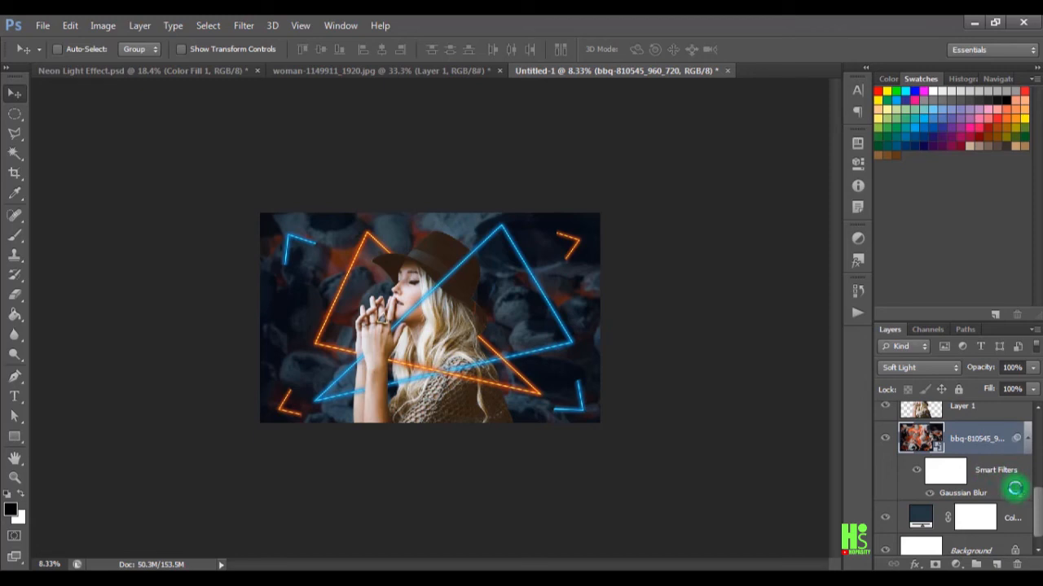
pyautogui.doubleClick(1015, 488)
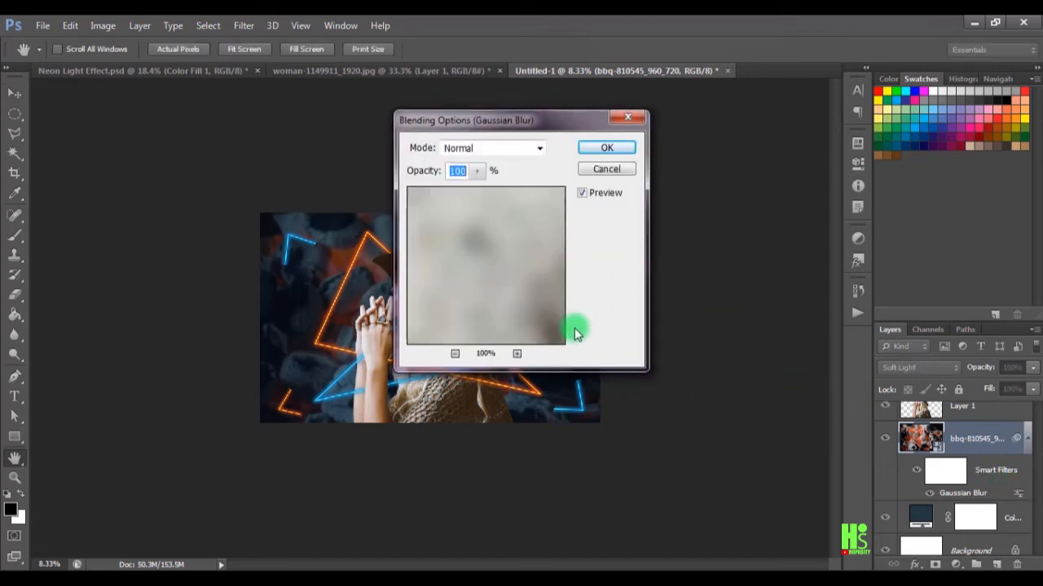
pyautogui.click(619, 152)
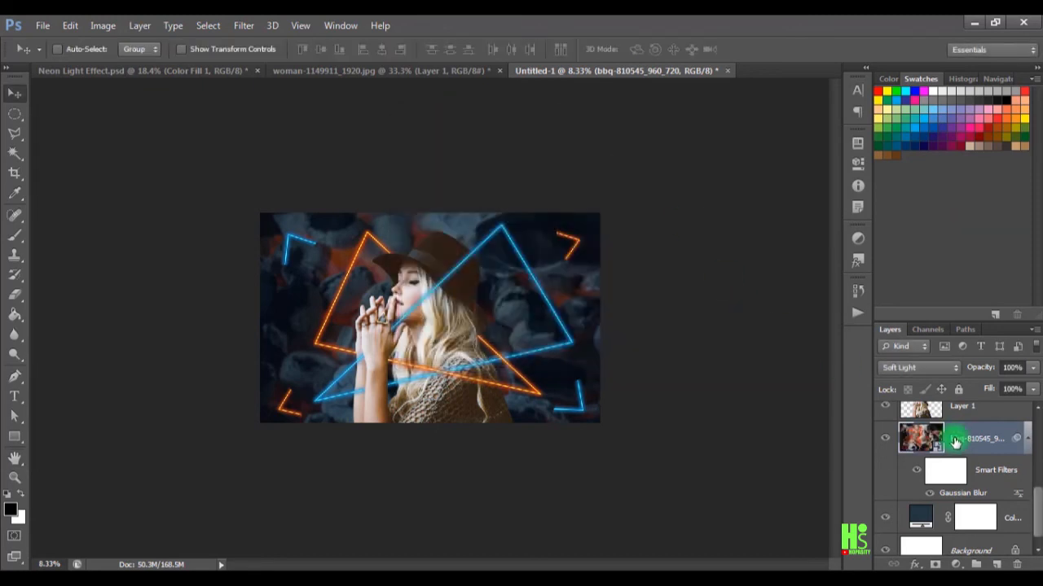
# - Add a Gradient Map adjustment layer above the R copy 2 layer
pyautogui.moveTo(1039, 509); pyautogui.dragTo(1039, 417)
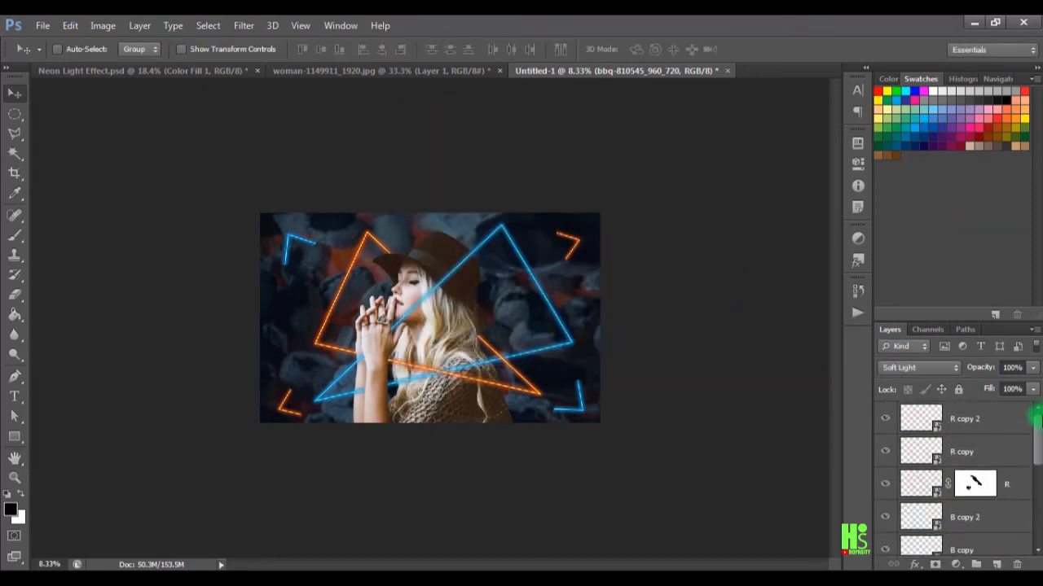
pyautogui.click(994, 436)
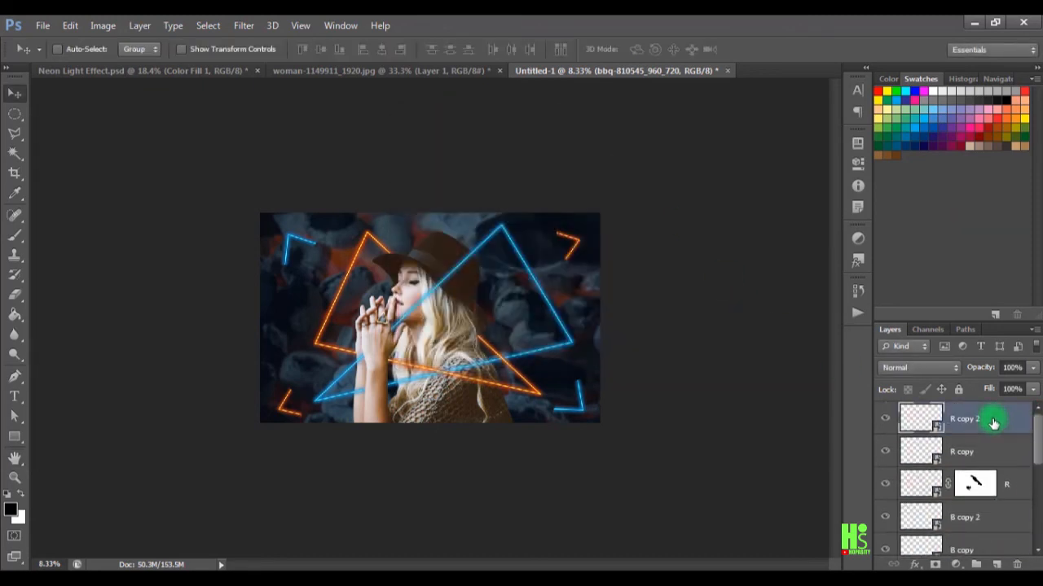
pyautogui.click(962, 565)
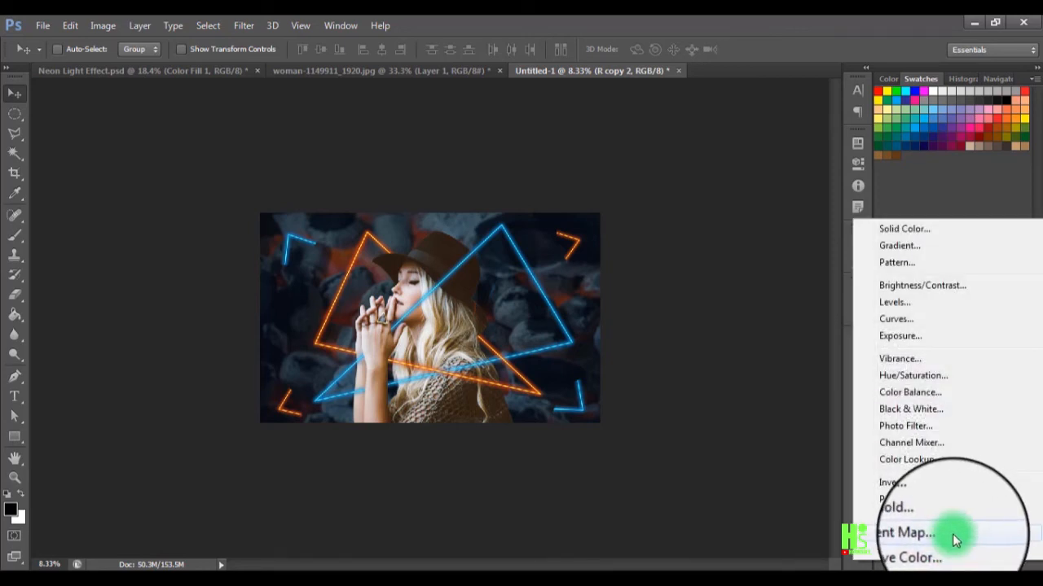
pyautogui.click(952, 533)
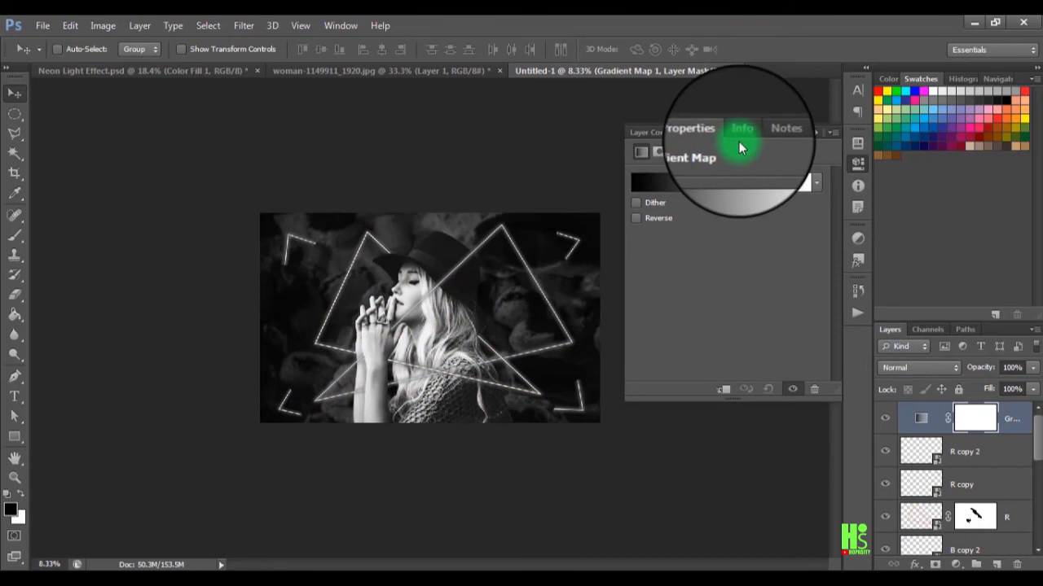
# - Set the Gradient Map adjustment layer's blend mode to Multiply
pyautogui.click(812, 132)
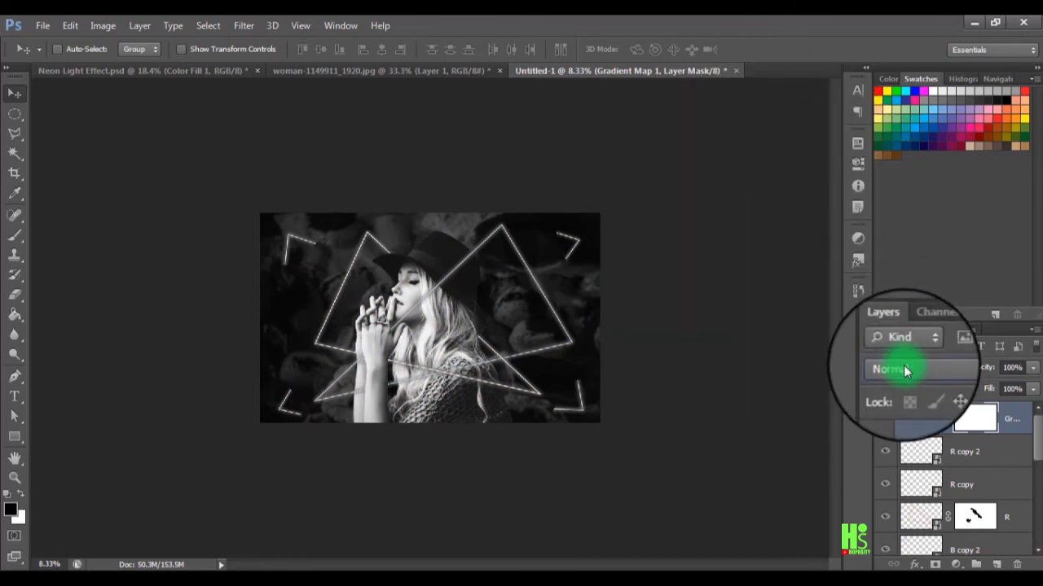
pyautogui.click(900, 369)
pyautogui.click(895, 70)
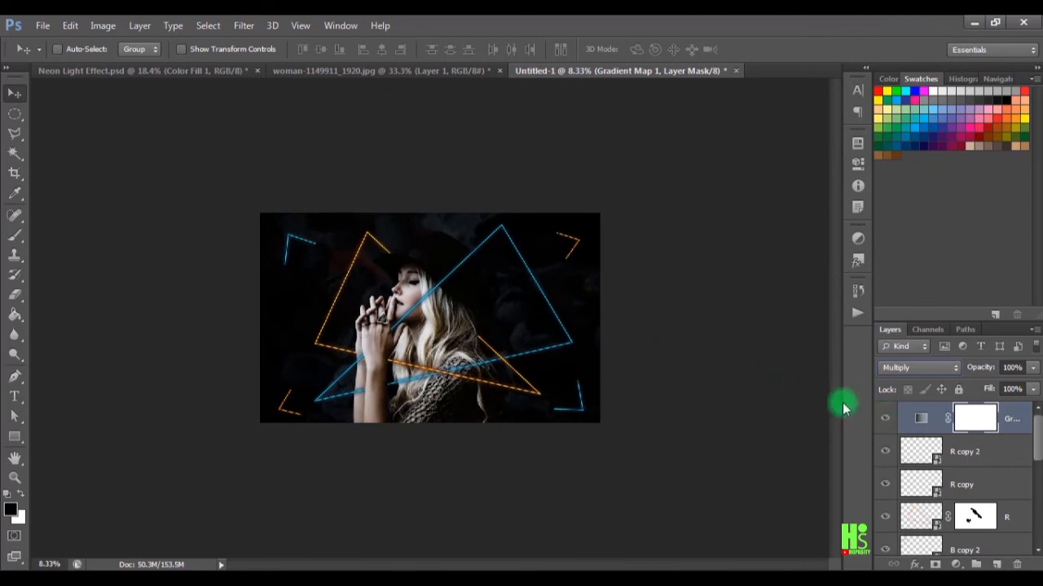
pyautogui.hotkey('ctrl', '+')
pyautogui.hotkey('ctrl', '+')
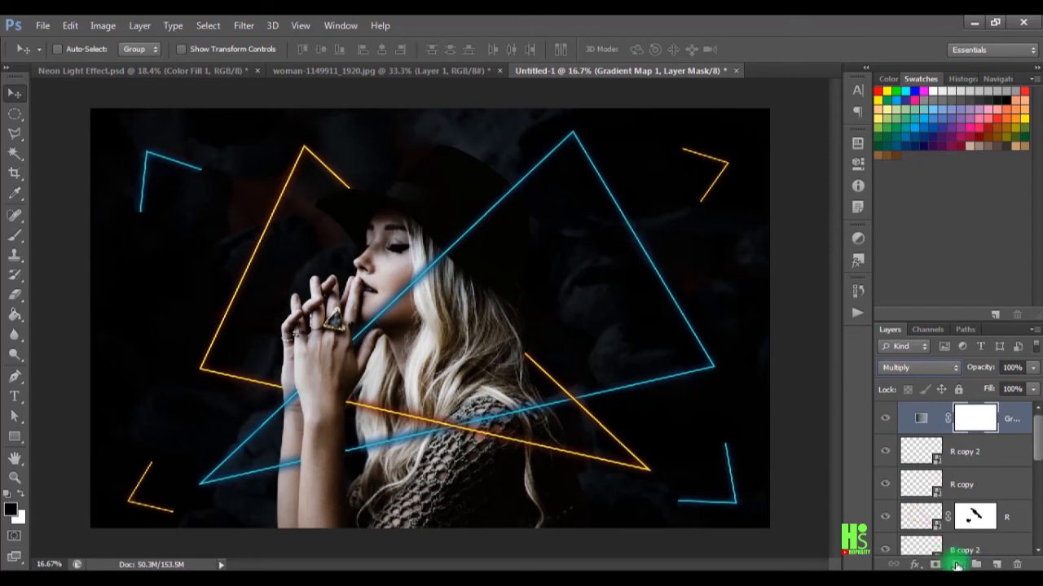
# - Add a Color Lookup adjustment layer above the Gradient Map and load the FoggyNight.3DL 3D LUT
pyautogui.click(956, 565)
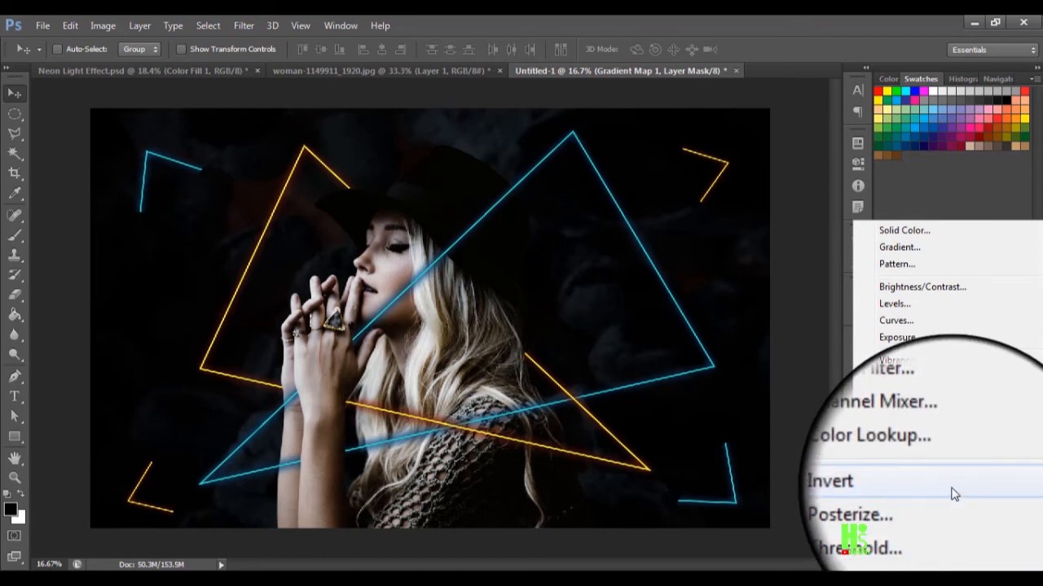
pyautogui.click(948, 472)
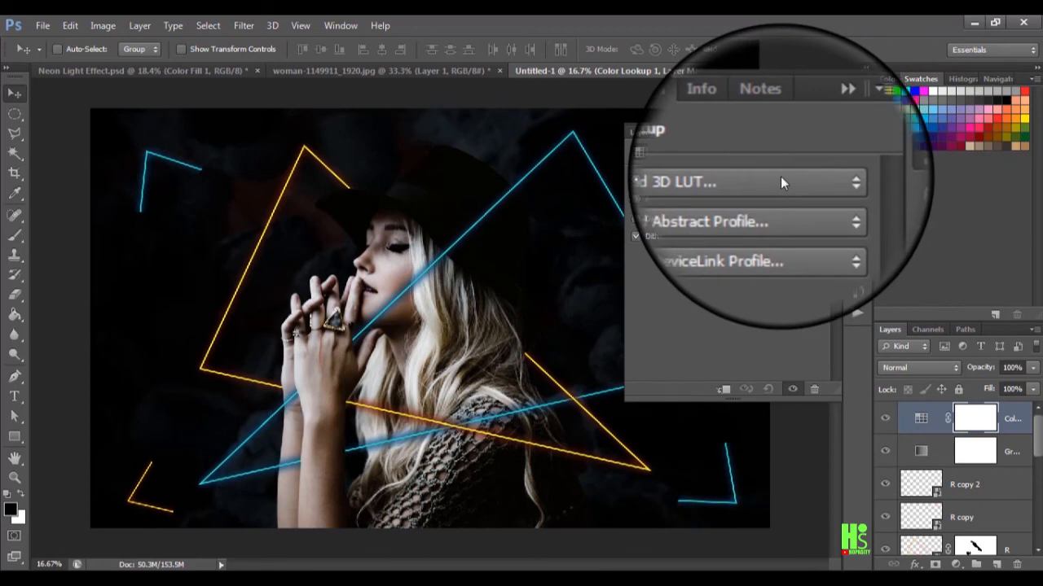
pyautogui.click(781, 182)
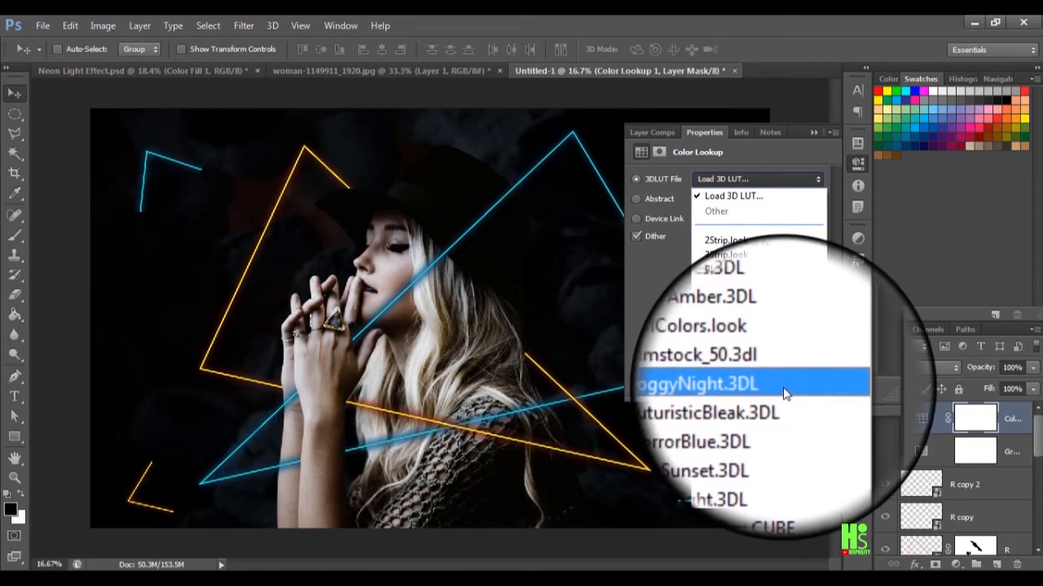
pyautogui.click(784, 393)
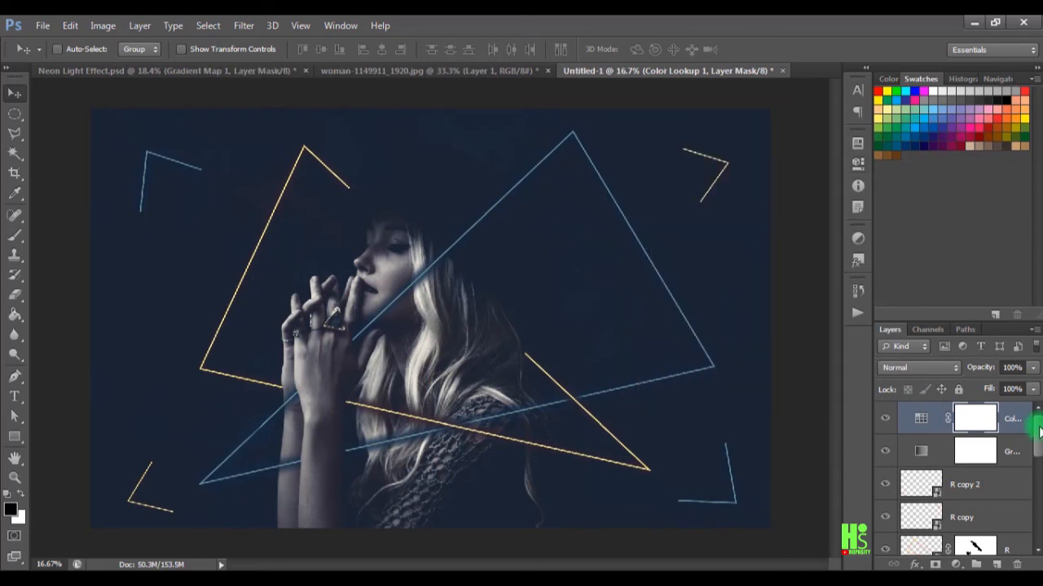
# - Change the Gradient Map adjustment layer's blend mode to Lighten
pyautogui.scroll(-1, 1031, 424)
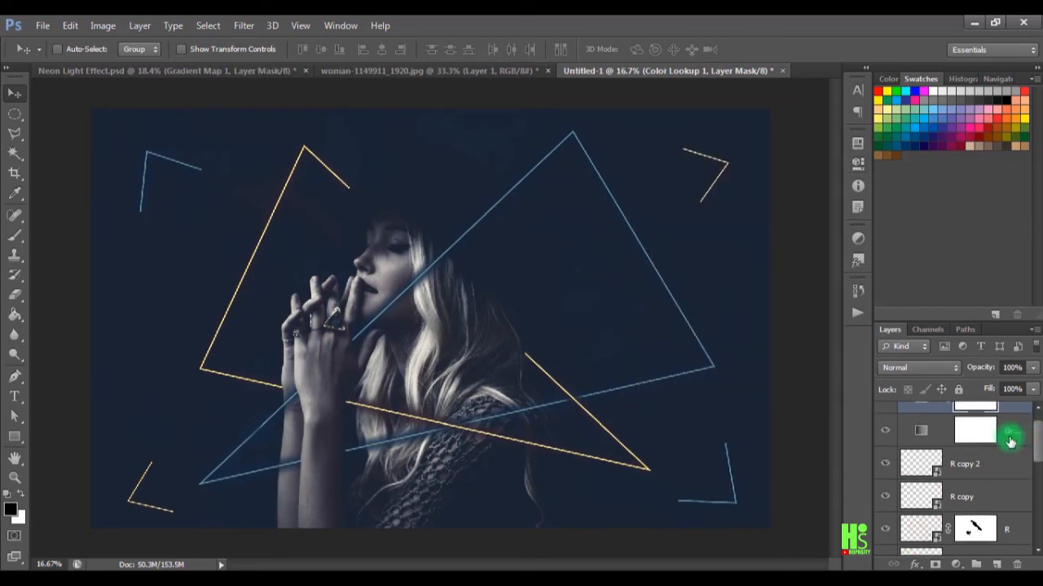
pyautogui.click(927, 430)
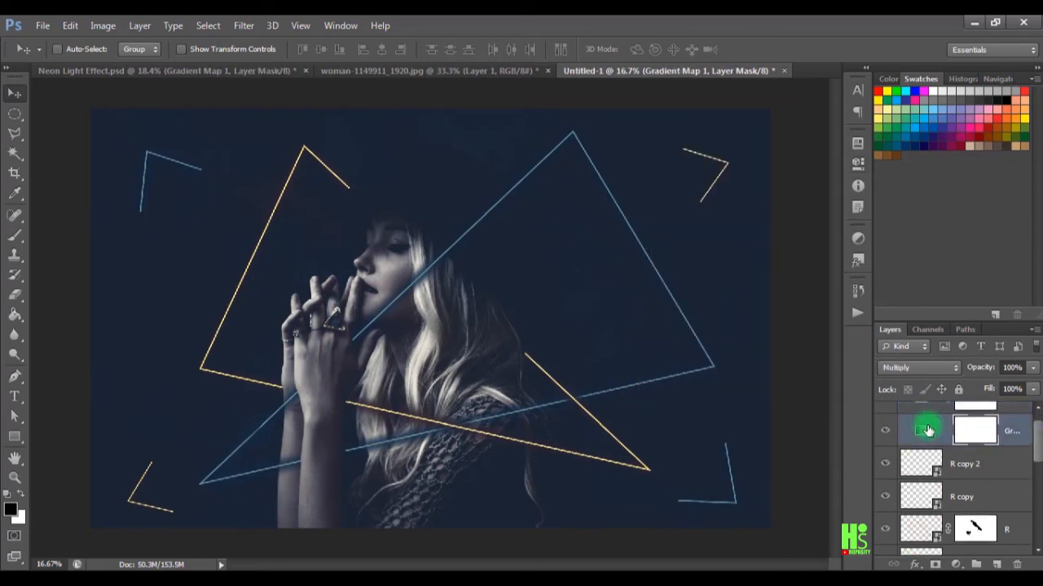
pyautogui.click(913, 371)
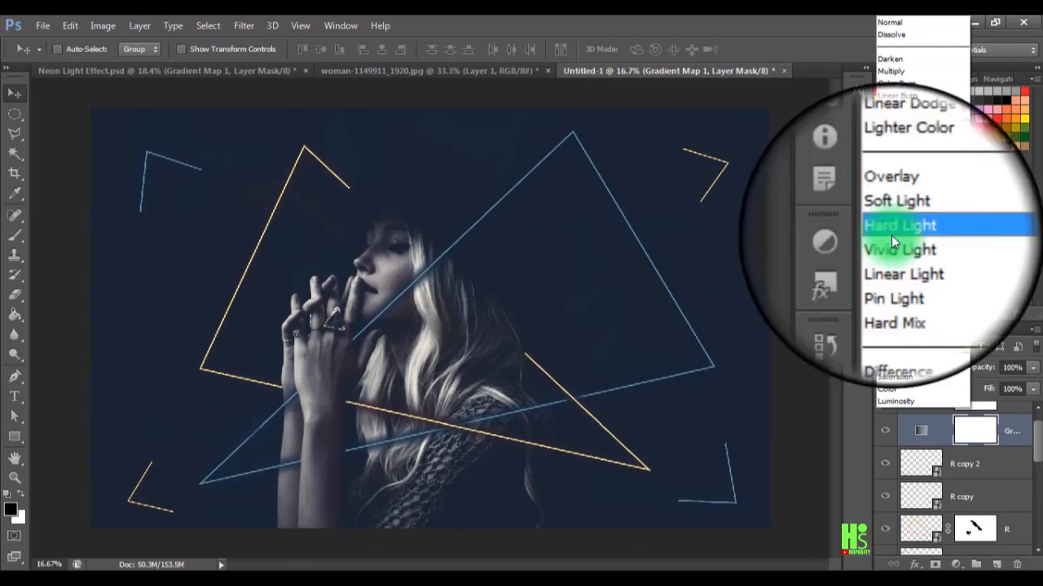
pyautogui.click(890, 136)
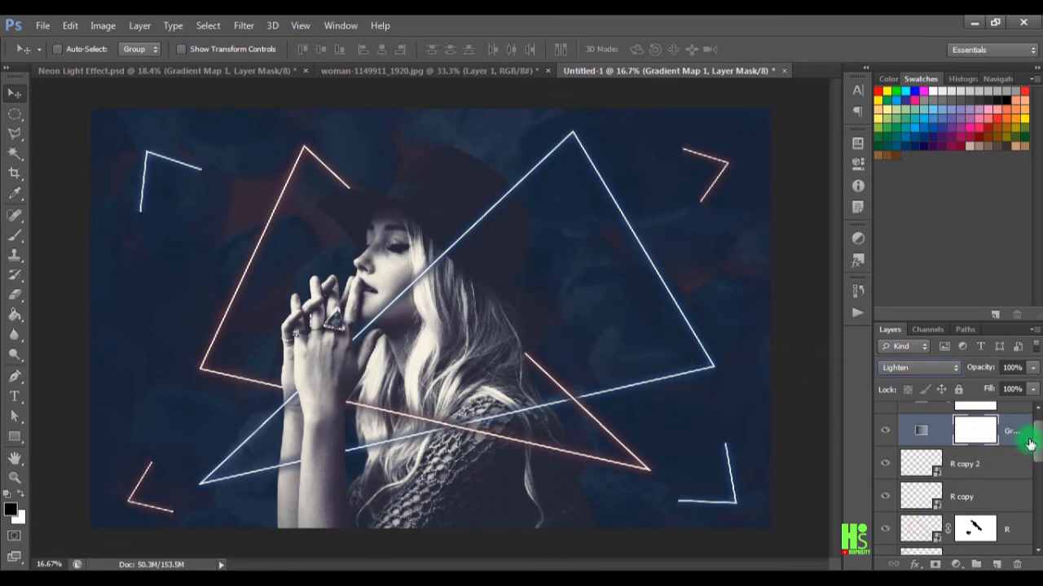
pyautogui.moveTo(1038, 451); pyautogui.dragTo(1036, 411)
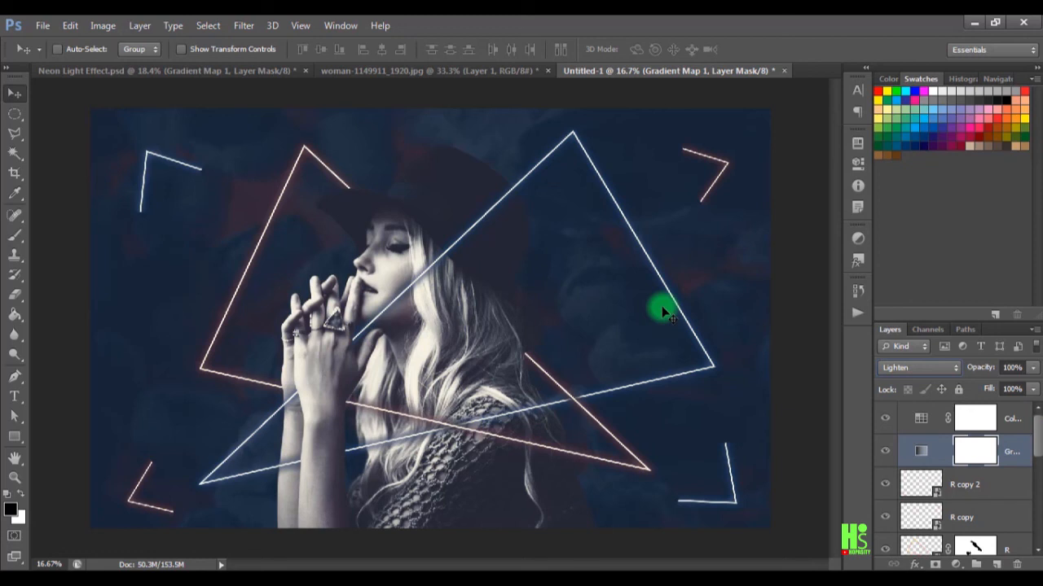
# - Compare the composition with Neon Light Effect.psd and inspect it enlarged to 25% with the interface panels hidden
pyautogui.click(211, 71)
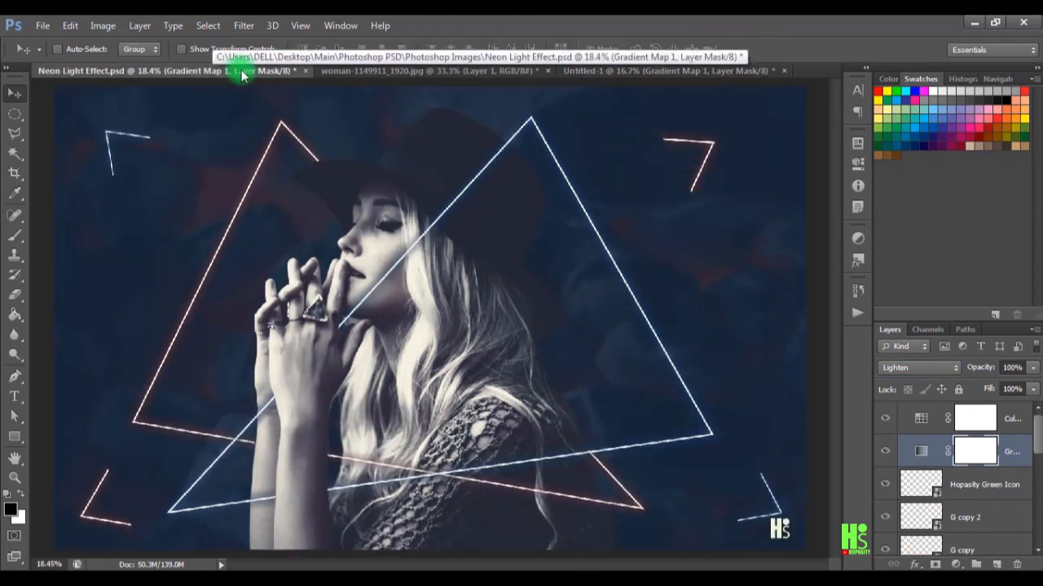
pyautogui.click(577, 70)
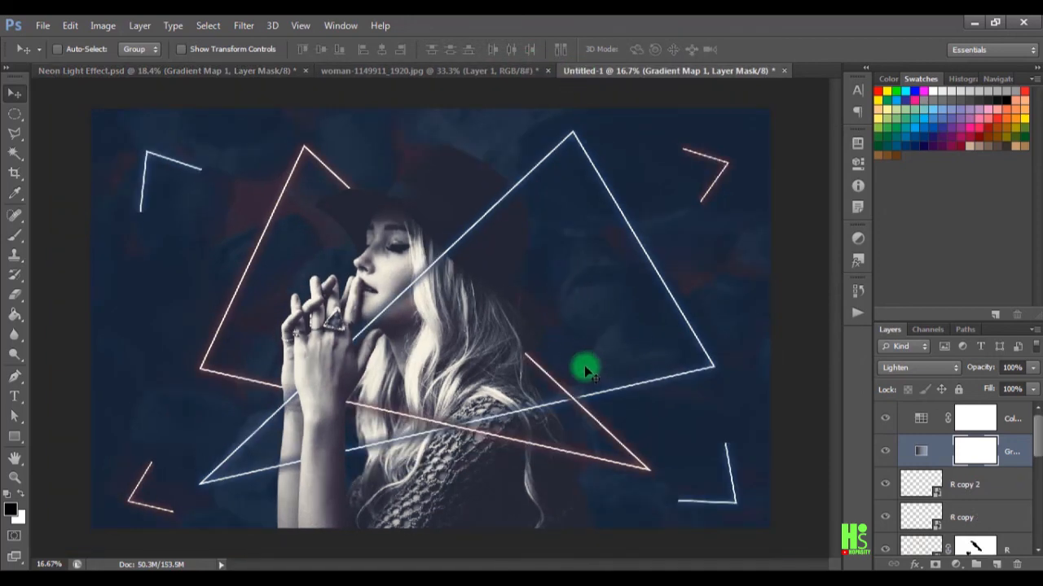
pyautogui.press('Tab')
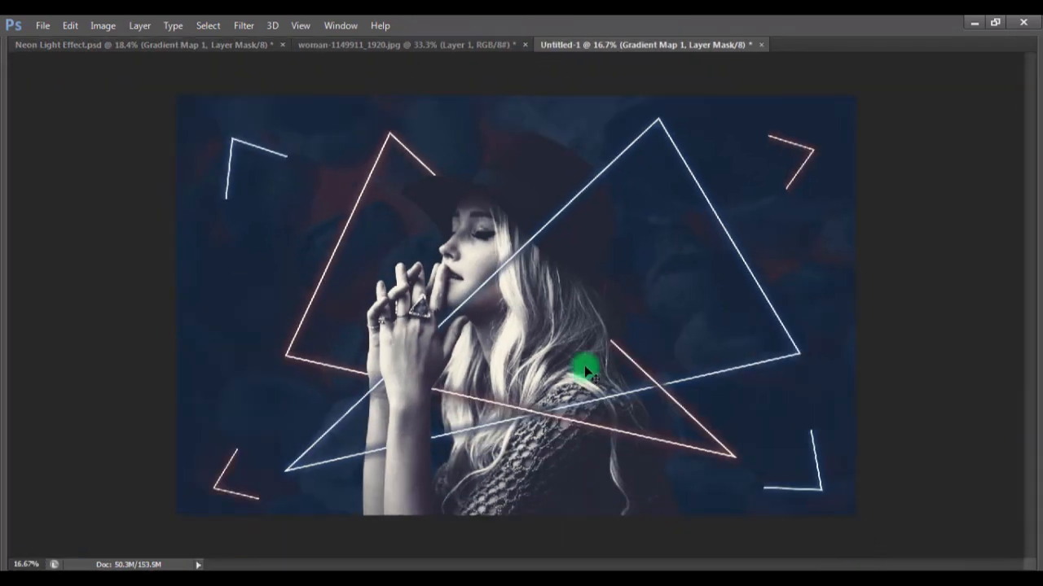
pyautogui.hotkey('ctrl', '+')
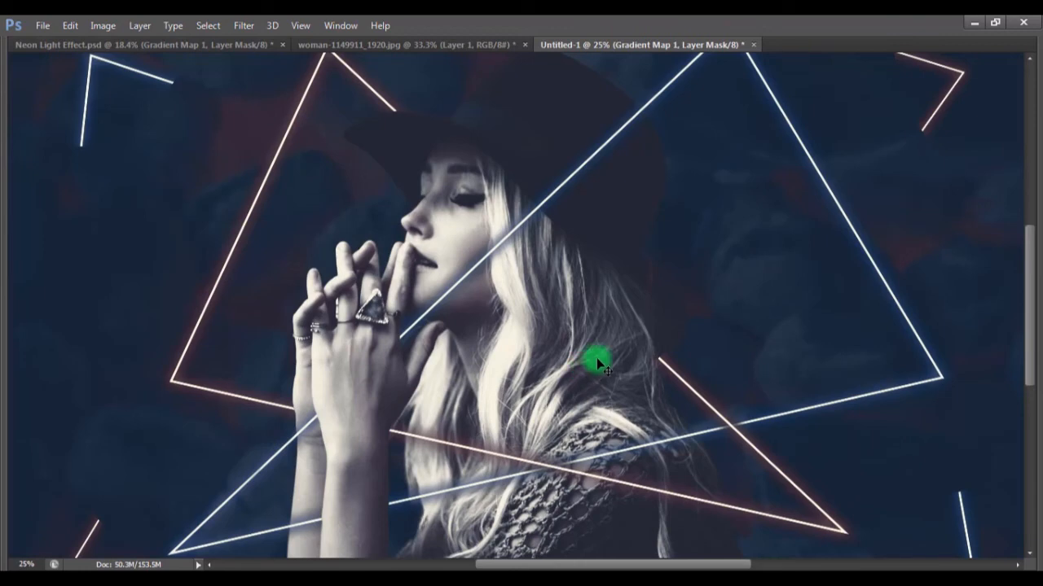